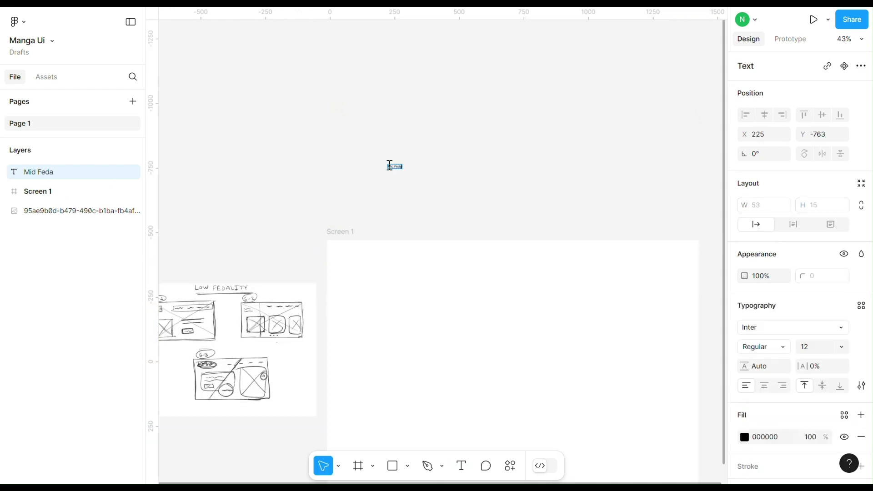
Step: Format the "Mid Fedality" title in Poppins Bold at size 96 and place it above the Screen 1 frame
{"action": "key", "text": "Escape"}
{"action": "left_click", "coordinate": [789, 327]}
{"action": "type", "text": "popp"}
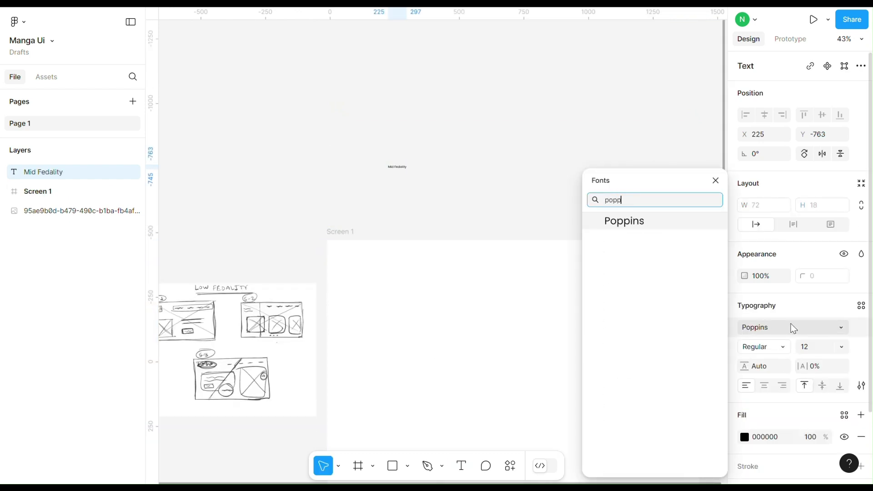
{"action": "left_click", "coordinate": [640, 226]}
{"action": "left_click", "coordinate": [839, 347]}
{"action": "left_click", "coordinate": [821, 358]}
{"action": "left_click", "coordinate": [772, 346]}
{"action": "left_click", "coordinate": [769, 358]}
{"action": "left_click", "coordinate": [839, 347]}
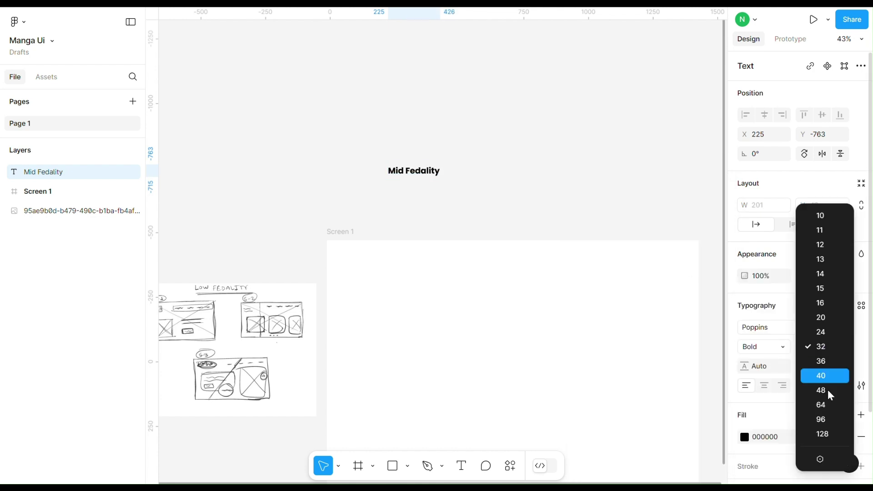
{"action": "left_click", "coordinate": [824, 418]}
{"action": "left_click_drag", "start_coordinate": [481, 186], "coordinate": [532, 195]}
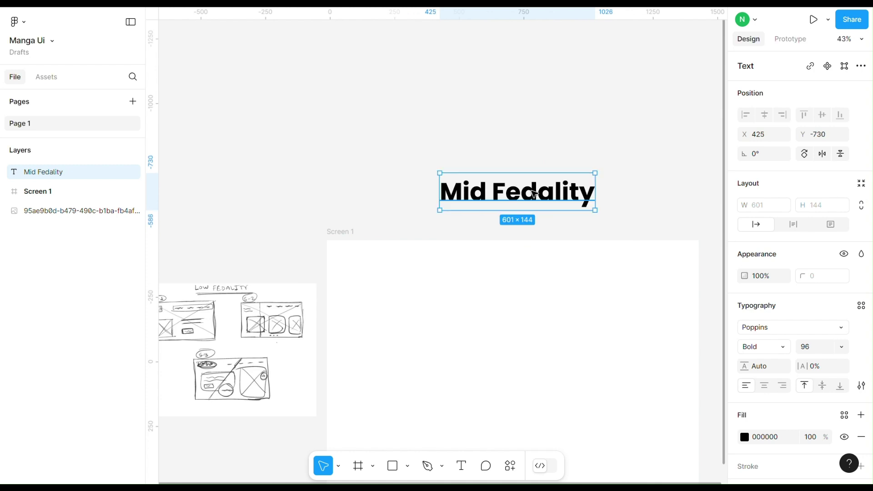
Step: Move the low-fidelity sketch image up so its top edge aligns with the top of the Screen 1 frame
{"action": "scroll", "coordinate": [344, 173], "scroll_direction": "down", "scroll_amount": 3}
{"action": "left_click", "coordinate": [342, 172]}
{"action": "scroll", "coordinate": [234, 256], "scroll_direction": "left", "scroll_amount": 1}
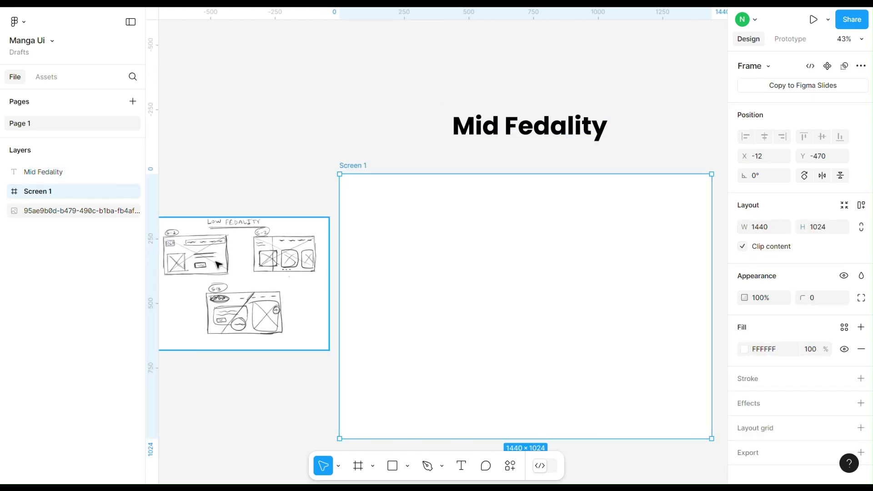
{"action": "scroll", "coordinate": [234, 256], "scroll_direction": "left", "scroll_amount": 2}
{"action": "left_click", "coordinate": [234, 256]}
{"action": "mouse_move", "coordinate": [233, 256]}
{"action": "left_mouse_down"}
{"action": "mouse_move", "coordinate": [362, 68]}
{"action": "mouse_move", "coordinate": [227, 214]}
{"action": "left_mouse_up"}
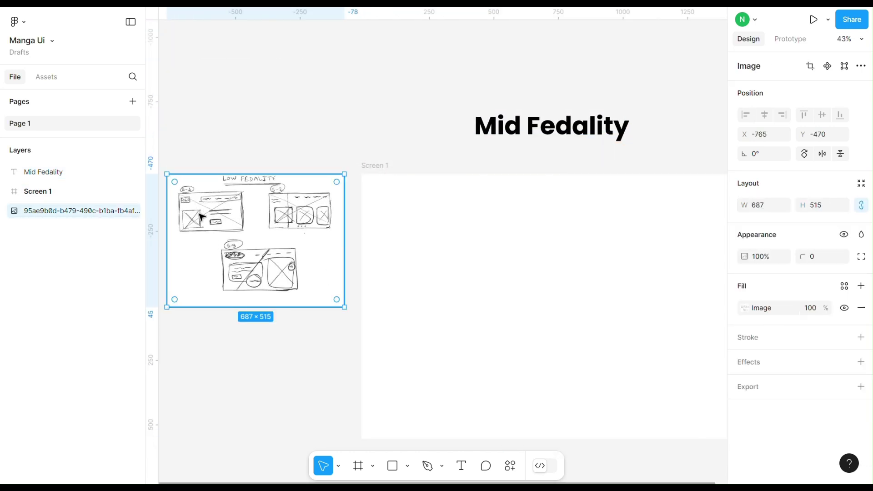
Step: With the Screen 1 frame selected, run the Unsplash plugin and search its photos for "manga storyboard"
{"action": "left_click", "coordinate": [404, 272]}
{"action": "scroll", "coordinate": [383, 167], "scroll_direction": "right", "scroll_amount": 1}
{"action": "right_click", "coordinate": [377, 119]}
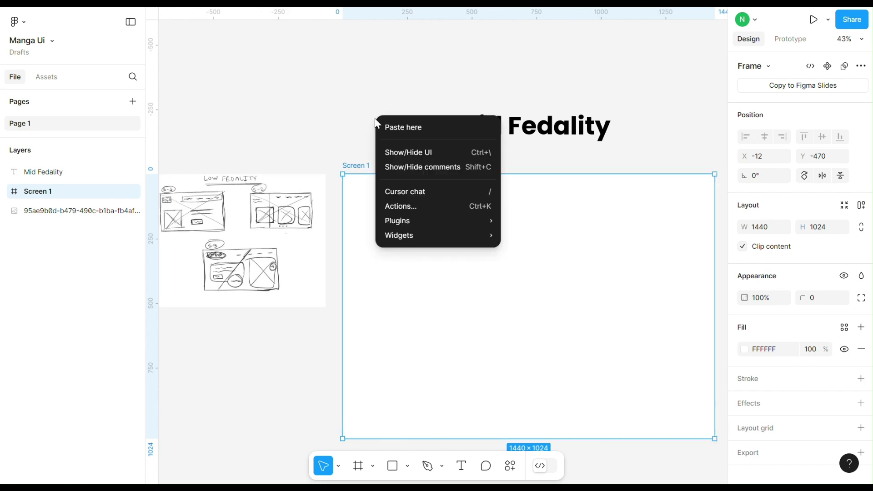
{"action": "mouse_move", "coordinate": [435, 223]}
{"action": "mouse_move", "coordinate": [539, 298]}
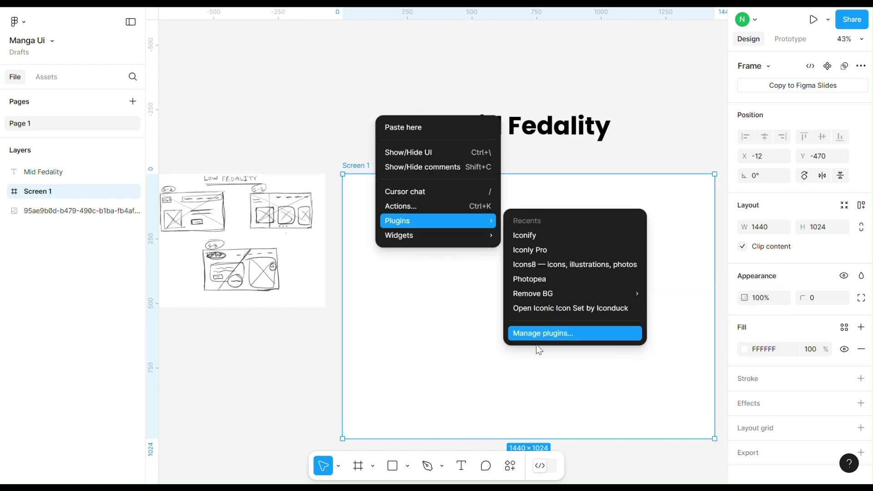
{"action": "left_click", "coordinate": [547, 340]}
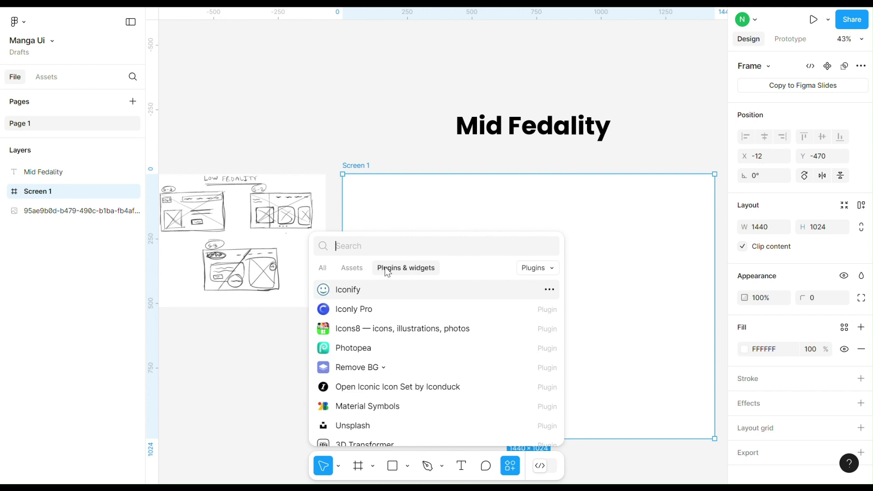
{"action": "key", "text": "Escape"}
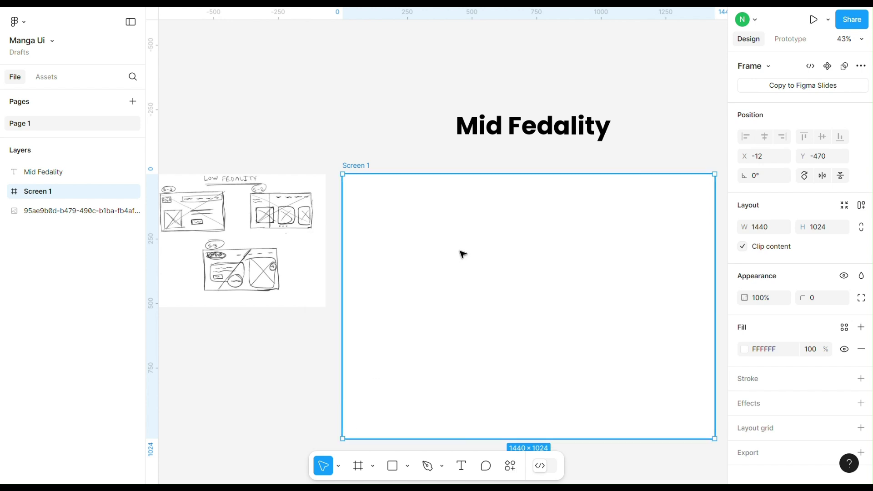
{"action": "key", "text": "ctrl+alt+p"}
{"action": "left_click", "coordinate": [379, 115]}
{"action": "type", "text": "manga s"}
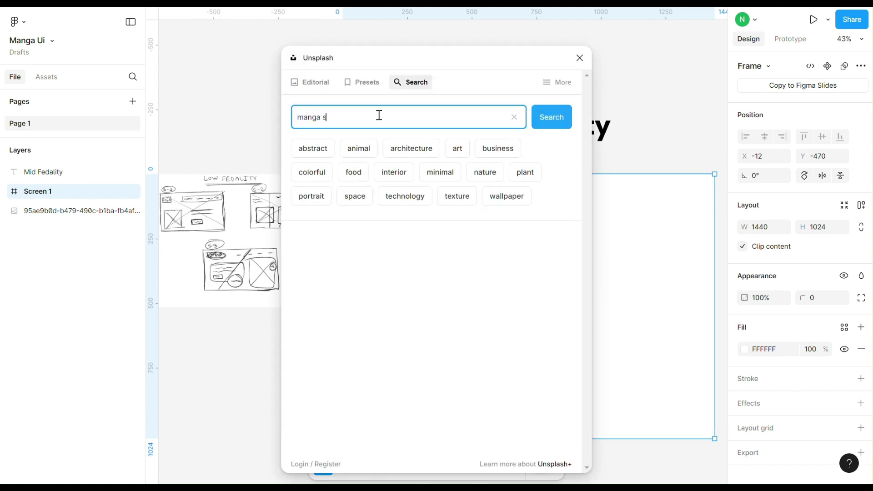
{"action": "type", "text": "toryboard"}
{"action": "key", "text": "Return"}
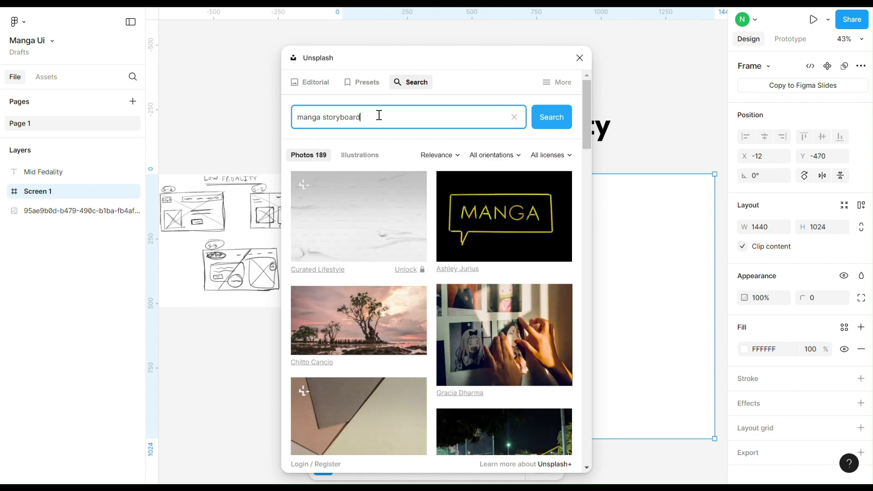
{"action": "scroll", "coordinate": [412, 336], "scroll_direction": "down", "scroll_amount": 10}
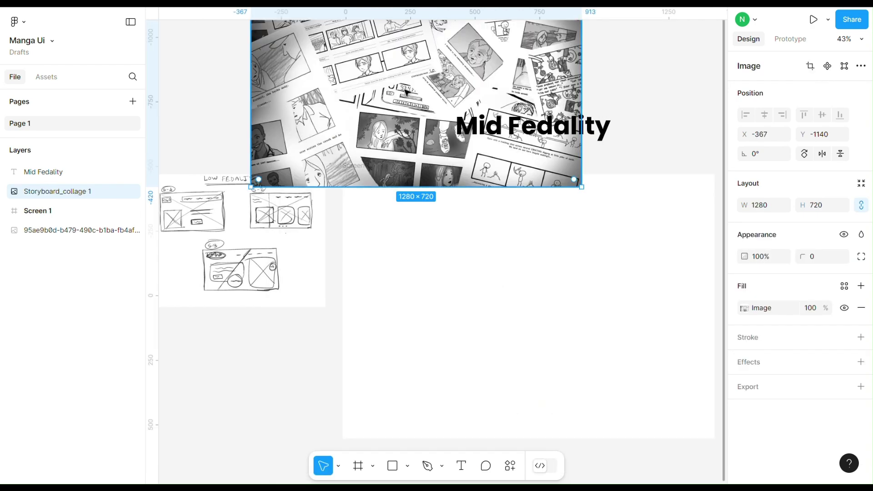
Step: Fit the storyboard collage image to the Screen 1 frame at 1440 × 1024 and set its fill opacity to 20%
{"action": "left_click_drag", "start_coordinate": [581, 185], "coordinate": [563, 439]}
{"action": "scroll", "coordinate": [481, 300], "scroll_direction": "left", "scroll_amount": 3}
{"action": "scroll", "coordinate": [481, 301], "scroll_direction": "down", "scroll_amount": 2}
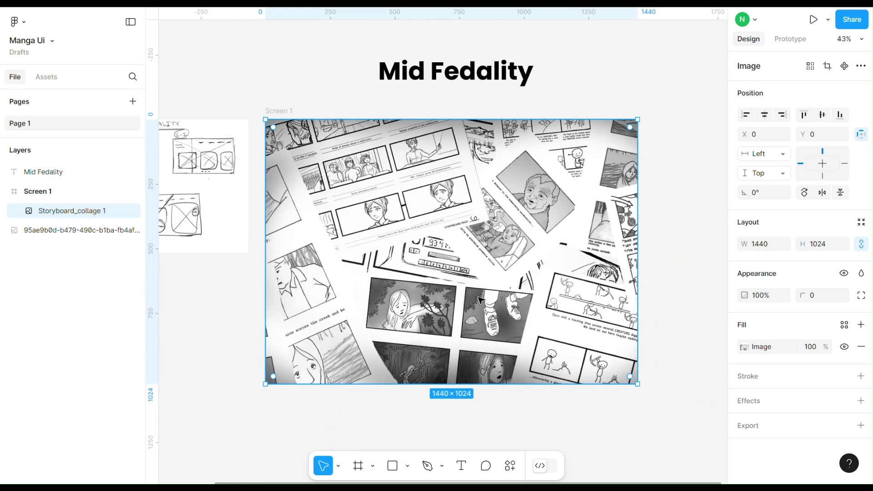
{"action": "left_click", "coordinate": [810, 347]}
{"action": "type", "text": "20"}
{"action": "key", "text": "Return"}
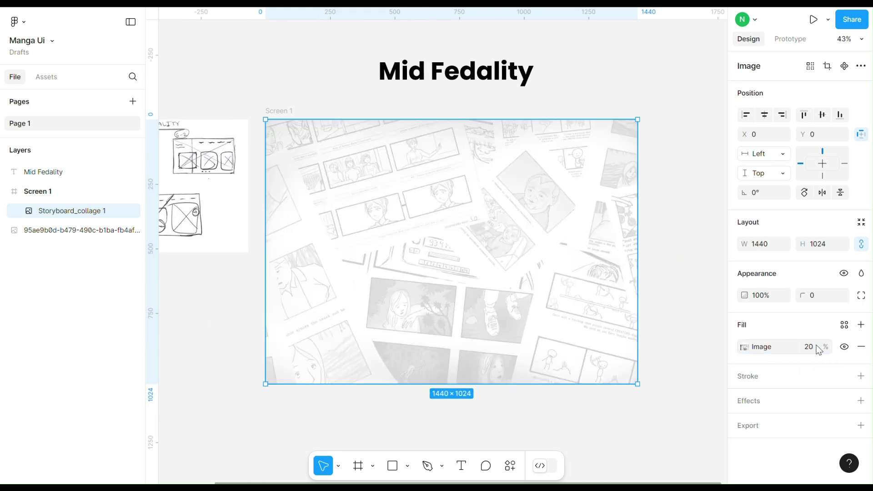
{"action": "left_click", "coordinate": [689, 160]}
Step: Search the Unsplash plugin for "manga cartoon" and insert one of the found photos
{"action": "scroll", "coordinate": [471, 201], "scroll_direction": "down", "scroll_amount": 3}
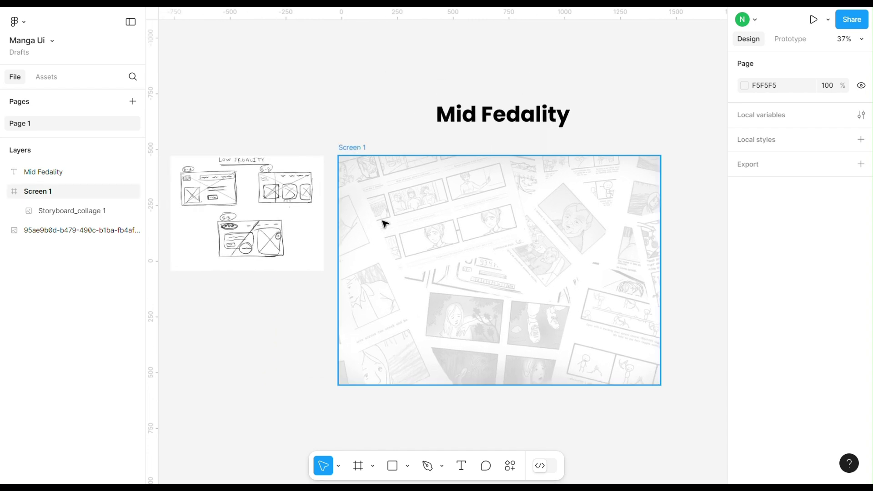
{"action": "right_click", "coordinate": [391, 38]}
{"action": "mouse_move", "coordinate": [433, 146]}
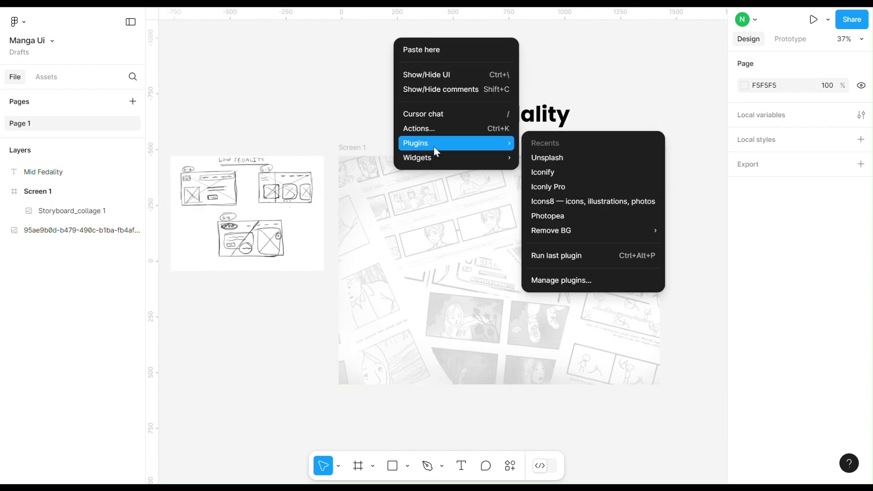
{"action": "left_click", "coordinate": [552, 156]}
{"action": "left_click", "coordinate": [333, 117]}
{"action": "type", "text": "manga cartoon"}
{"action": "key", "text": "Return"}
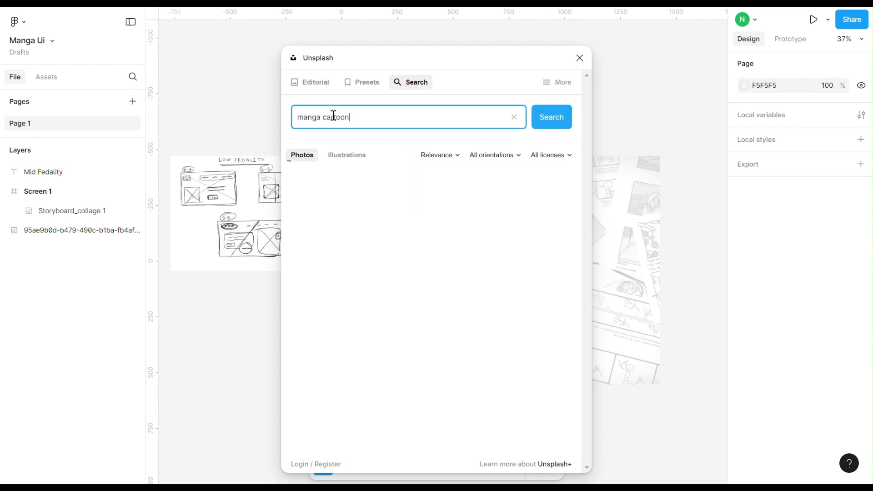
{"action": "scroll", "coordinate": [405, 338], "scroll_direction": "down", "scroll_amount": 5}
{"action": "left_click", "coordinate": [406, 341]}
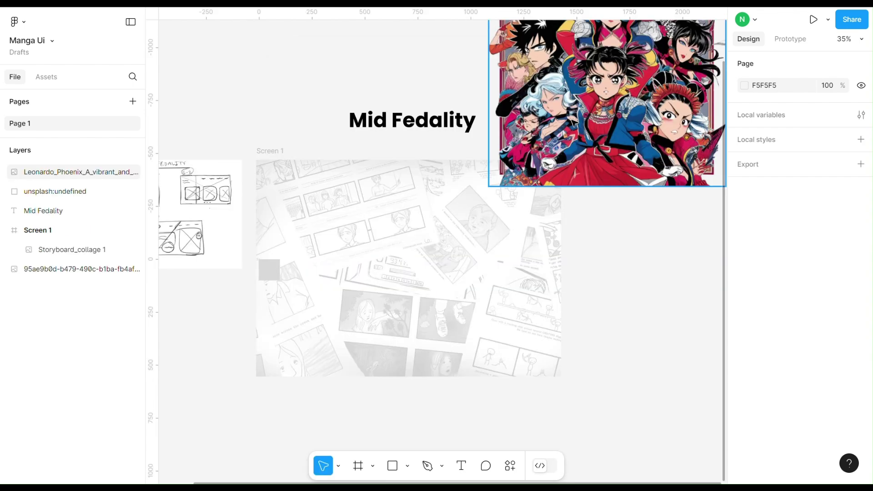
Step: Move the anime group image beside Screen 1 and give the frame a 12-column layout grid with a margin of 80
{"action": "left_click_drag", "start_coordinate": [604, 104], "coordinate": [648, 186]}
{"action": "left_click", "coordinate": [262, 155]}
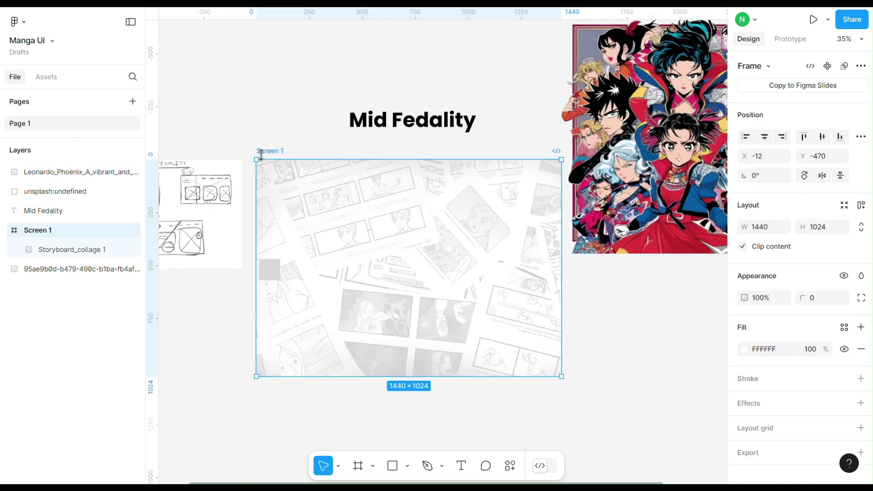
{"action": "scroll", "coordinate": [793, 455], "scroll_direction": "down", "scroll_amount": 1}
{"action": "left_click", "coordinate": [778, 416]}
{"action": "left_click", "coordinate": [744, 438]}
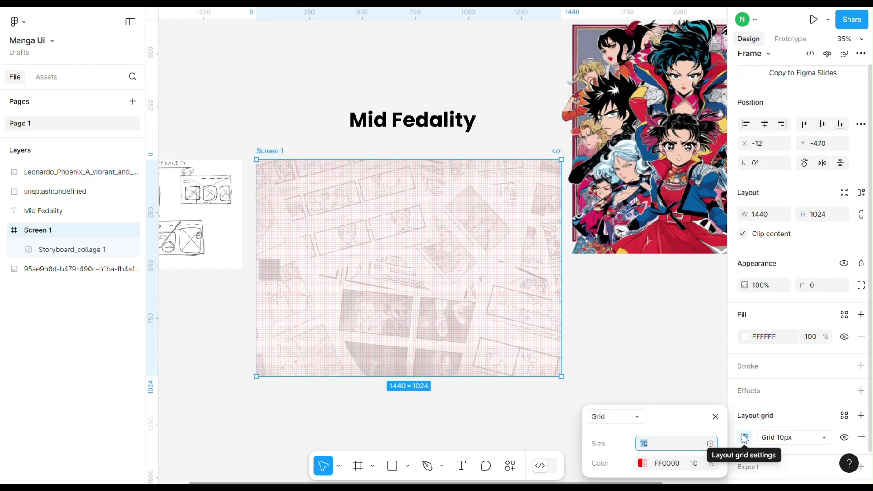
{"action": "left_click", "coordinate": [600, 415]}
{"action": "left_click", "coordinate": [623, 432]}
{"action": "left_click", "coordinate": [653, 365]}
{"action": "type", "text": "12"}
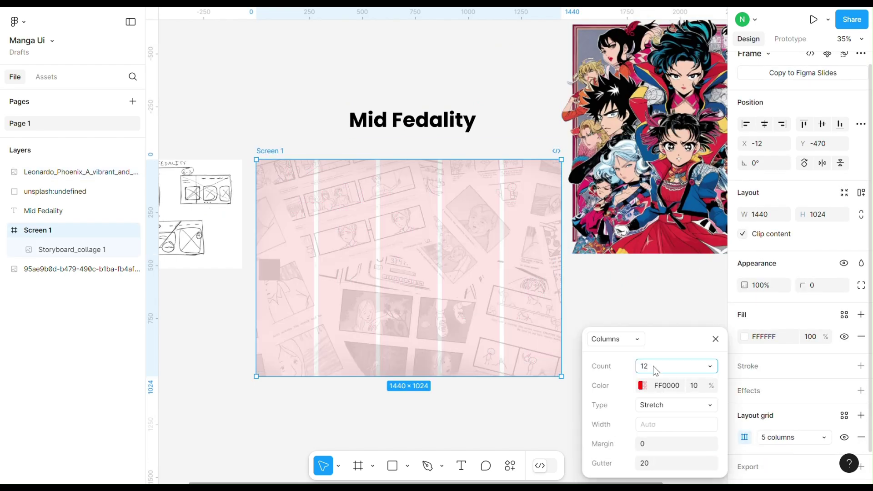
{"action": "left_click", "coordinate": [655, 448]}
{"action": "type", "text": "8"}
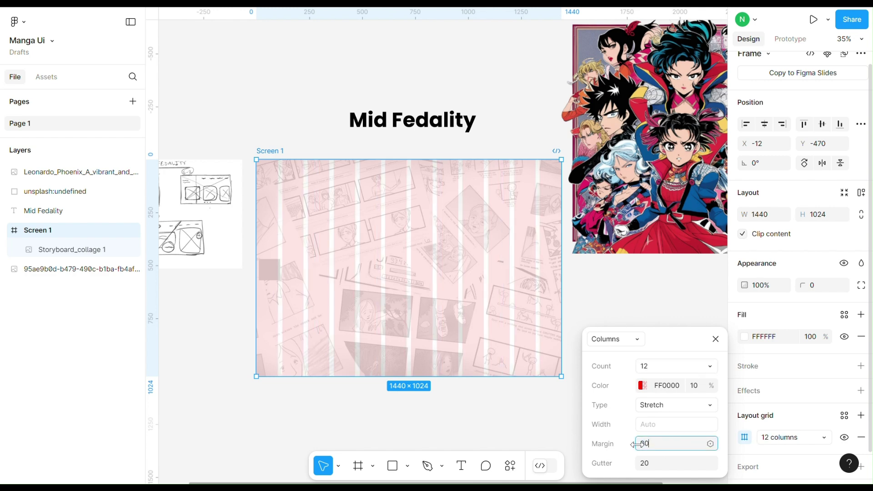
{"action": "type", "text": "0"}
{"action": "left_click", "coordinate": [715, 339]}
Step: Place the anime group image in the lower left of Screen 1 and scale it to about 753 × 742
{"action": "left_click_drag", "start_coordinate": [637, 112], "coordinate": [390, 256]}
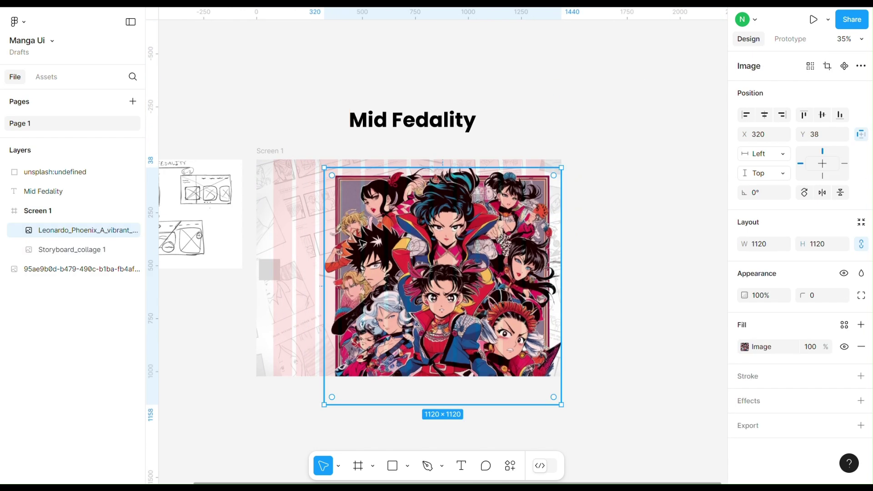
{"action": "left_click_drag", "start_coordinate": [324, 168], "coordinate": [415, 260]}
{"action": "left_click_drag", "start_coordinate": [472, 305], "coordinate": [308, 273]}
{"action": "left_click_drag", "start_coordinate": [338, 303], "coordinate": [341, 311]}
{"action": "scroll", "coordinate": [395, 233], "scroll_direction": "up", "scroll_amount": 3}
{"action": "scroll", "coordinate": [395, 232], "scroll_direction": "down", "scroll_amount": 3}
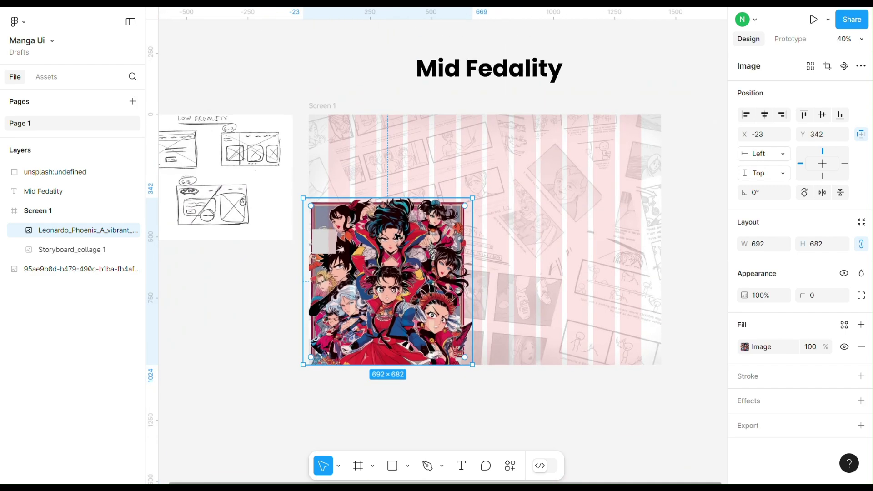
{"action": "left_click_drag", "start_coordinate": [445, 199], "coordinate": [460, 183]}
Step: Delete the grey 100 × 100 rectangle and shift the anime group image up to about Y 210 along the frame's left edge
{"action": "left_click", "coordinate": [296, 241]}
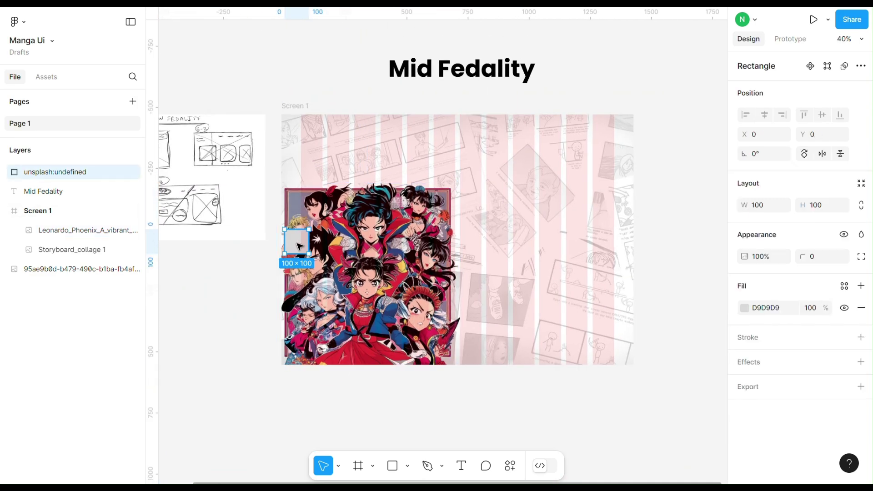
{"action": "key", "text": "Delete"}
{"action": "left_click", "coordinate": [395, 275]}
{"action": "left_click_drag", "start_coordinate": [394, 275], "coordinate": [402, 267]}
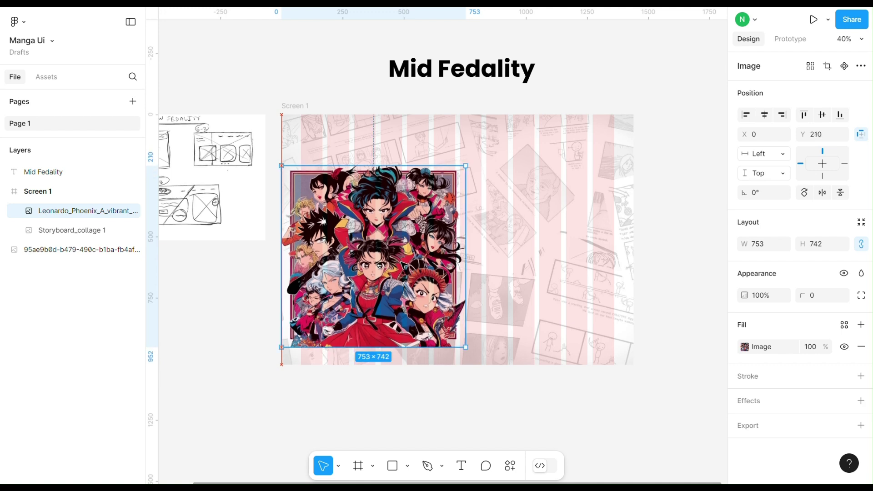
{"action": "left_click", "coordinate": [337, 74]}
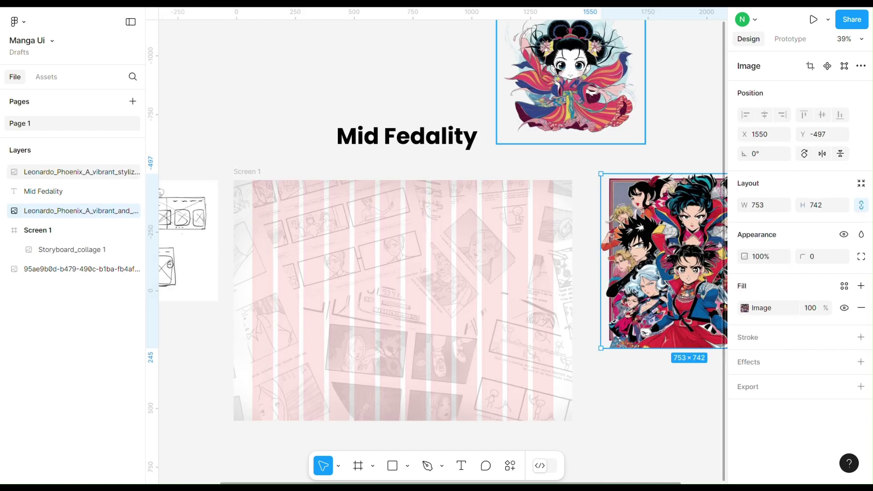
Step: Move the kimono girl image into the left part of Screen 1 and scale it to about 795 × 795
{"action": "left_click", "coordinate": [570, 82]}
{"action": "left_click_drag", "start_coordinate": [571, 82], "coordinate": [312, 310]}
{"action": "left_click_drag", "start_coordinate": [384, 241], "coordinate": [448, 181]}
{"action": "left_click_drag", "start_coordinate": [358, 289], "coordinate": [353, 318]}
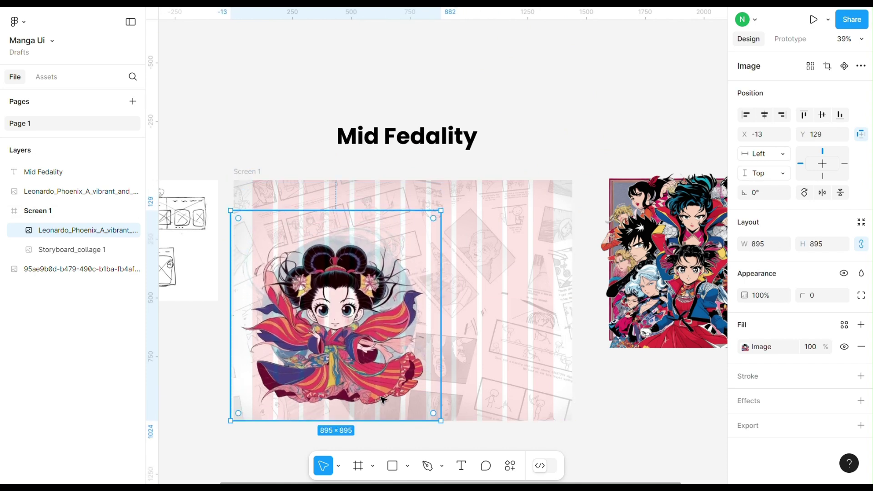
{"action": "left_click_drag", "start_coordinate": [441, 420], "coordinate": [417, 398]}
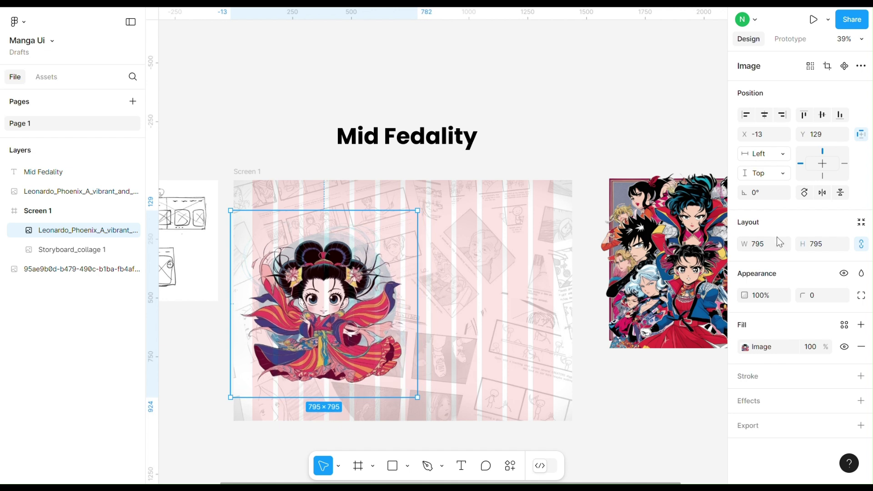
Step: Try the kimono girl image at a width of 500, placed at about X 122, Y 279 in the frame
{"action": "type", "text": "500"}
{"action": "key", "text": "Return"}
{"action": "left_click_drag", "start_coordinate": [298, 281], "coordinate": [329, 317]}
Step: Set the kimono girl image's width to 750 and reposition it in the left half of Screen 1
{"action": "left_click", "coordinate": [776, 243]}
{"action": "type", "text": "750"}
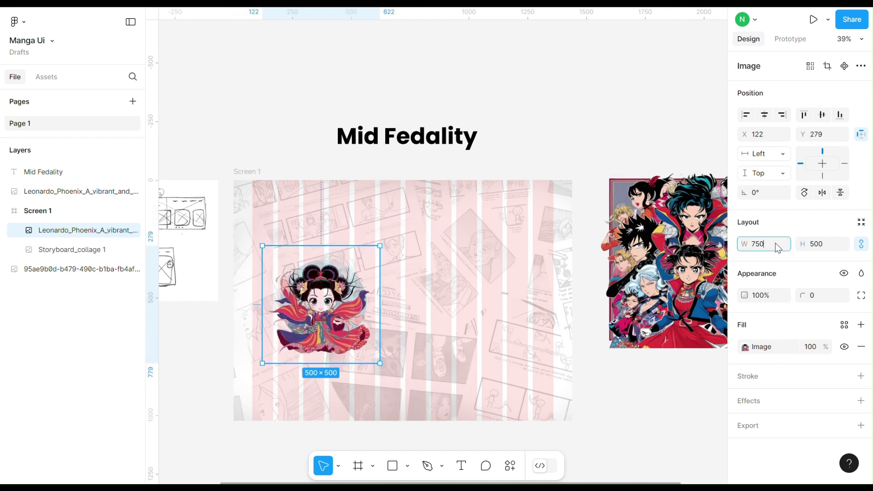
{"action": "key", "text": "Return"}
{"action": "left_click_drag", "start_coordinate": [359, 348], "coordinate": [346, 320]}
{"action": "left_click", "coordinate": [616, 392]}
Step: Add the heading text "Streaming Anime In High Quality" inside Screen 1, beside the kimono girl image
{"action": "scroll", "coordinate": [411, 314], "scroll_direction": "down", "scroll_amount": 1}
{"action": "scroll", "coordinate": [411, 314], "scroll_direction": "right", "scroll_amount": 1}
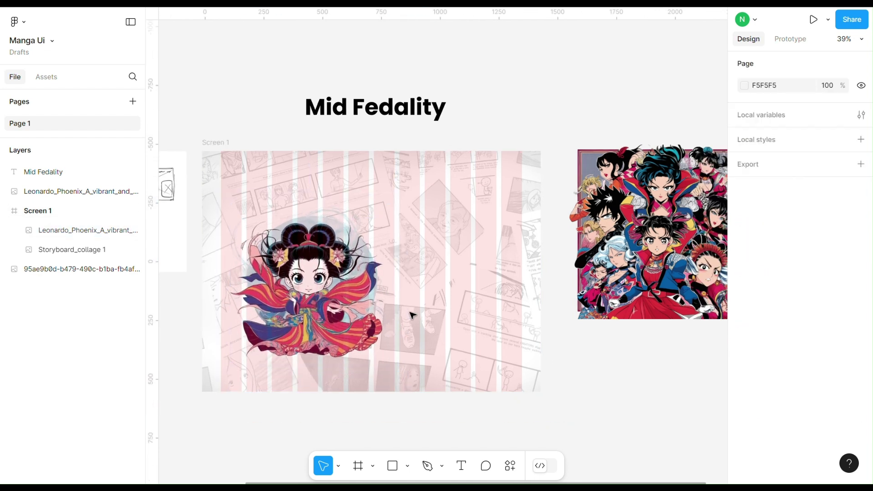
{"action": "left_click", "coordinate": [466, 469]}
{"action": "left_click", "coordinate": [410, 259]}
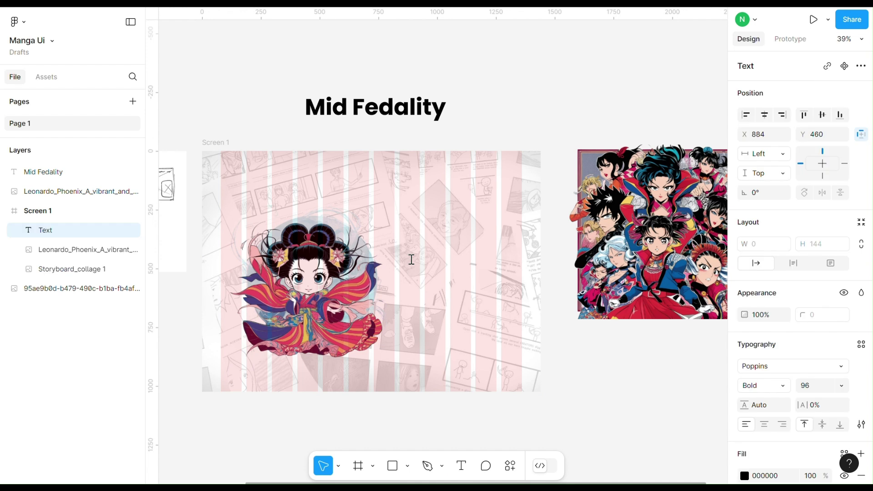
{"action": "type", "text": "Streaming Anime In High Qualit"}
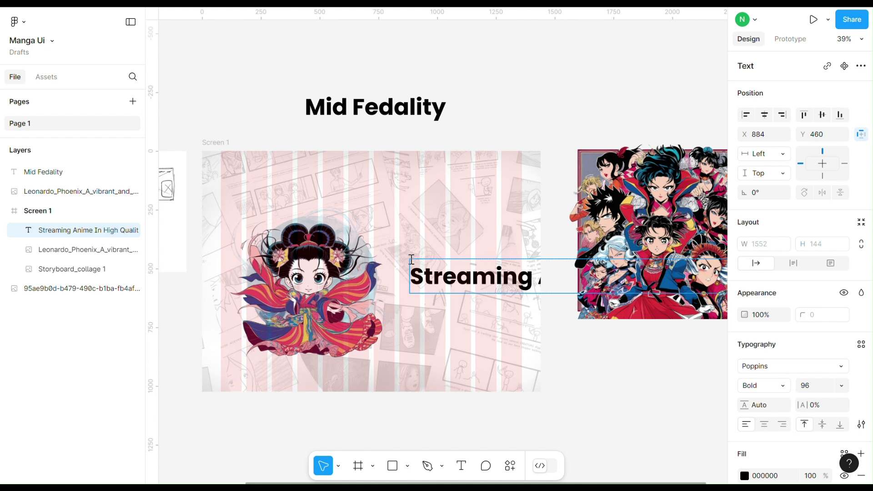
Step: Move the heading to about X 48, Y 168 in the frame and centre it on two lines, breaking after "In"
{"action": "left_click_drag", "start_coordinate": [620, 277], "coordinate": [424, 208]}
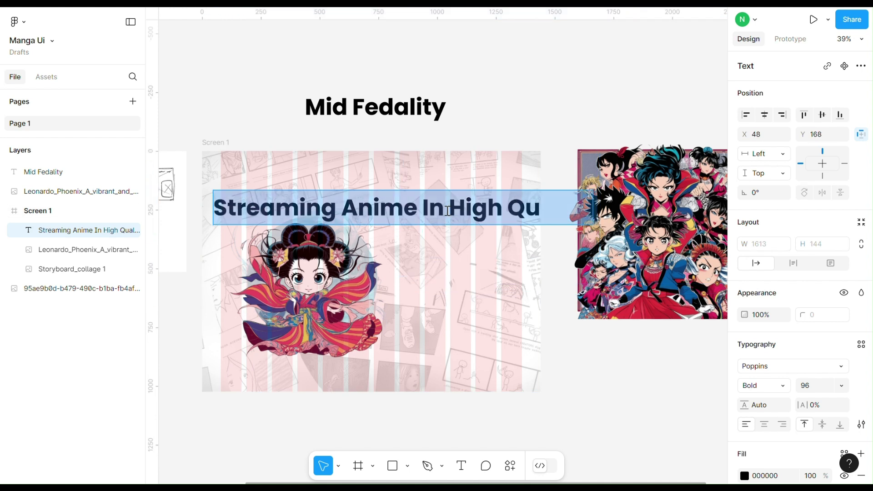
{"action": "left_click_drag", "start_coordinate": [593, 207], "coordinate": [444, 208]}
{"action": "left_click", "coordinate": [764, 425]}
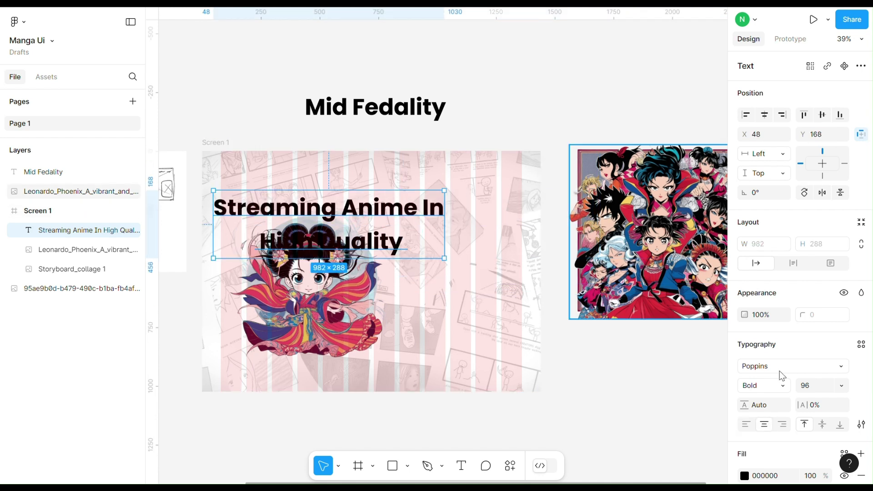
Step: Set the heading's font size to 48, left-align it and move it beside the kimono girl image at about X 830, Y 368
{"action": "left_click", "coordinate": [841, 386]}
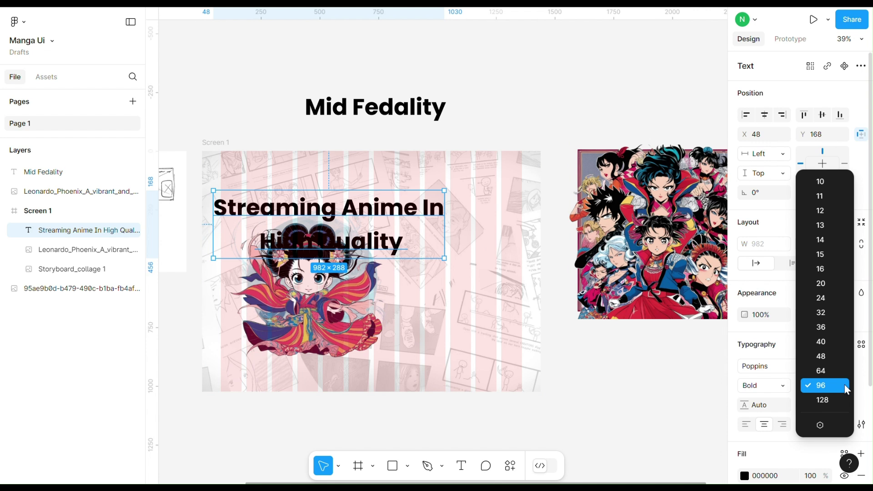
{"action": "left_click", "coordinate": [836, 356]}
{"action": "left_click", "coordinate": [746, 424]}
{"action": "left_click_drag", "start_coordinate": [343, 199], "coordinate": [454, 251]}
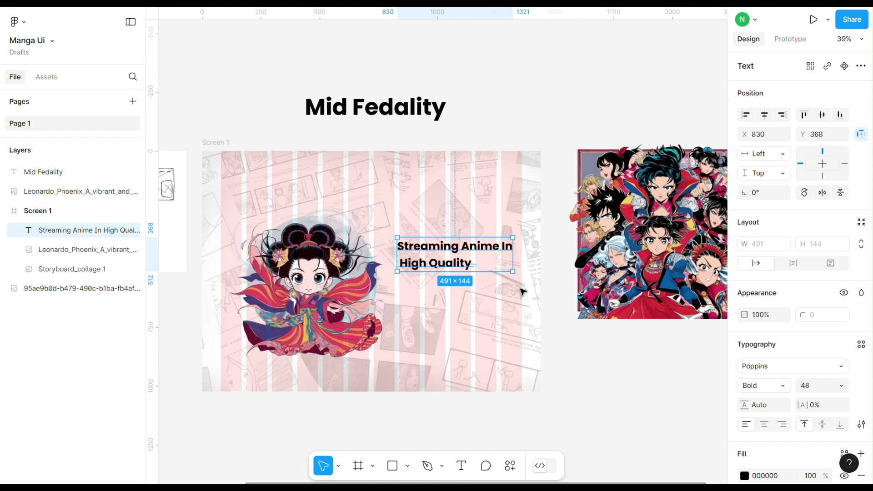
Step: Colour the word "Anime" in the heading with the pink E34B69 sampled from the kimono girl's dress
{"action": "double_click", "coordinate": [481, 248]}
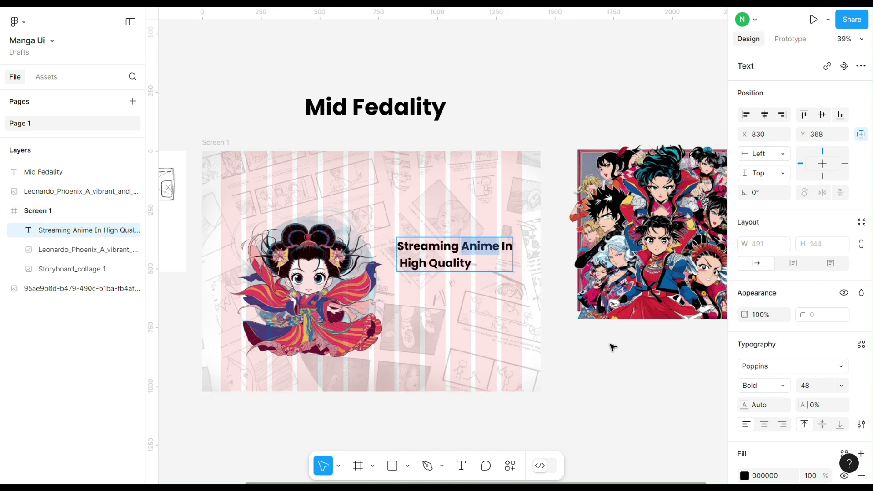
{"action": "left_click", "coordinate": [745, 476]}
{"action": "left_click", "coordinate": [599, 350]}
{"action": "left_click", "coordinate": [297, 326]}
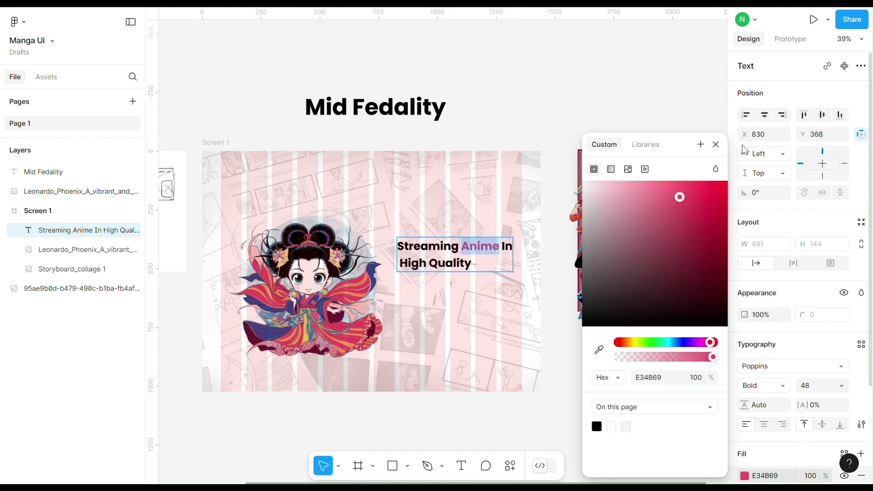
{"action": "left_click", "coordinate": [715, 144]}
{"action": "key", "text": "Escape"}
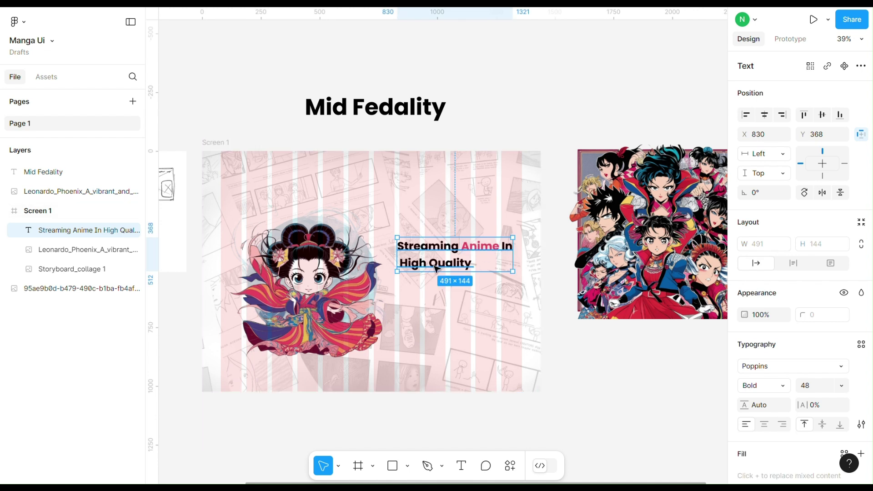
Step: Switch the heading to uppercase and centre-align its two lines
{"action": "left_click", "coordinate": [860, 348]}
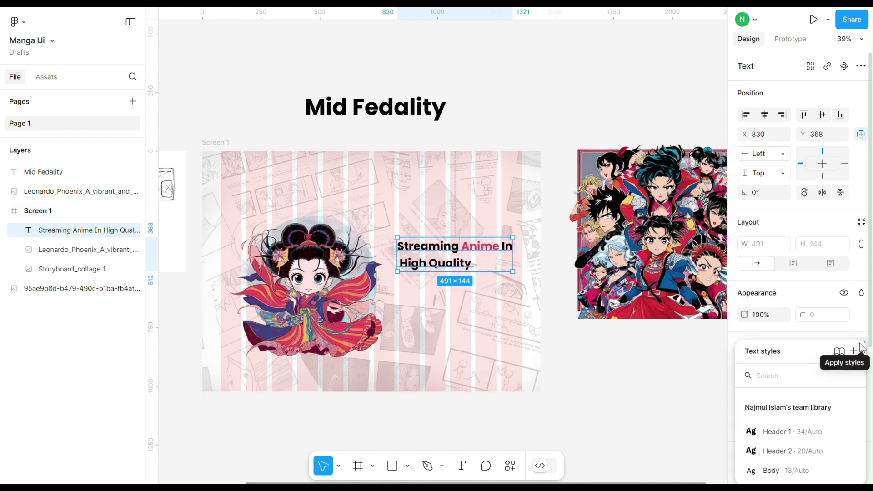
{"action": "left_click", "coordinate": [693, 400]}
{"action": "left_click", "coordinate": [448, 241]}
{"action": "left_click", "coordinate": [861, 424]}
{"action": "left_click", "coordinate": [669, 329]}
{"action": "left_click", "coordinate": [715, 182]}
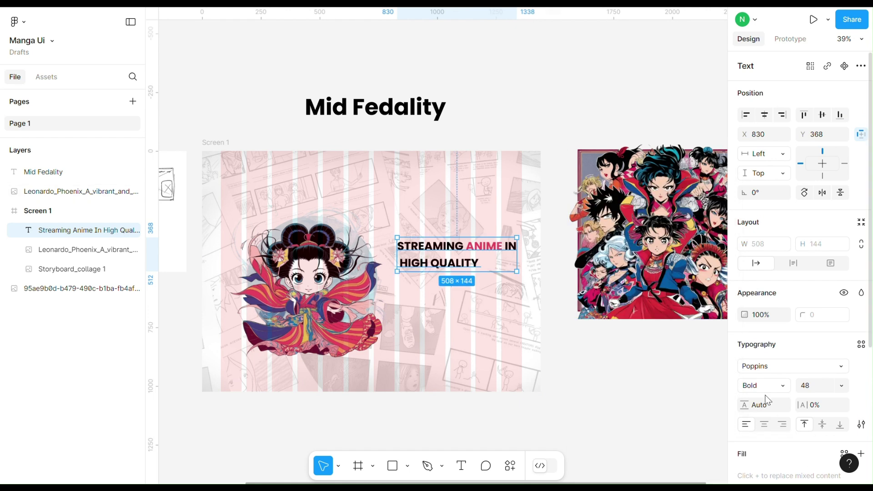
{"action": "left_click", "coordinate": [764, 424]}
{"action": "left_click", "coordinate": [424, 313]}
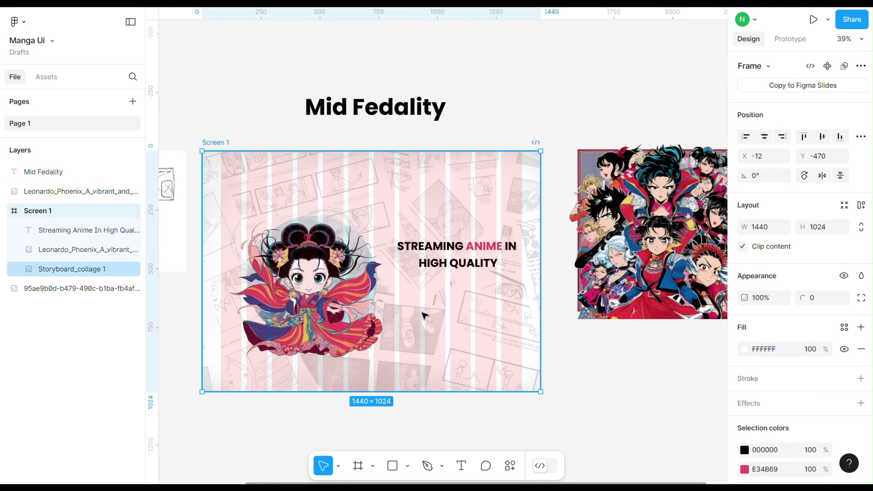
{"action": "left_click", "coordinate": [392, 466]}
{"action": "left_click_drag", "start_coordinate": [573, 371], "coordinate": [620, 393]}
{"action": "key", "text": "Delete"}
Step: Add the text "Start Watching" on the empty canvas below the anime group image
{"action": "left_click", "coordinate": [462, 466]}
{"action": "left_click", "coordinate": [584, 396]}
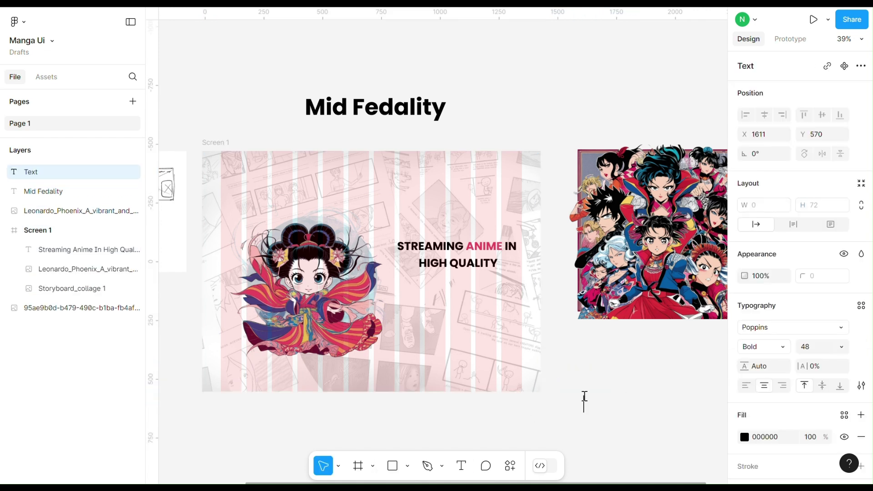
{"action": "type", "text": "Start"}
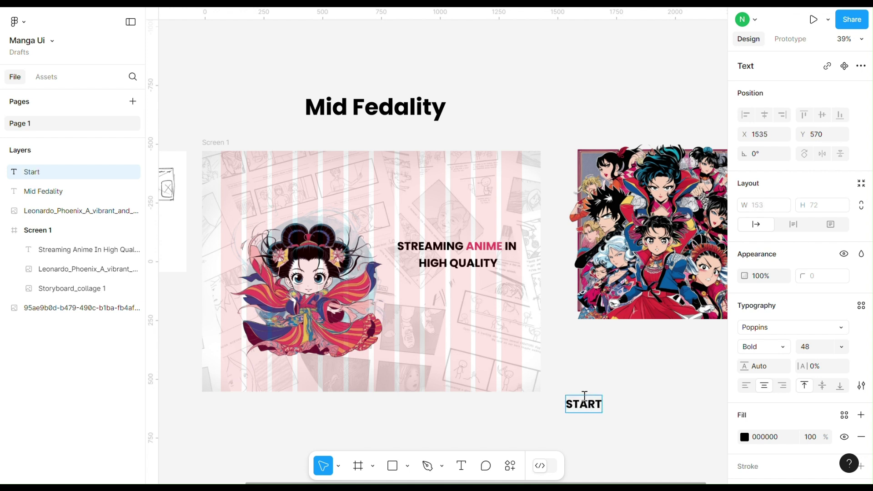
{"action": "type", "text": " Watching"}
{"action": "type", "text": "A"}
{"action": "key", "text": "BackSpace"}
{"action": "key", "text": "Escape"}
Step: Wrap the "Start Watching" text in an auto layout frame with horizontal and vertical padding of 20
{"action": "key", "text": "shift+a"}
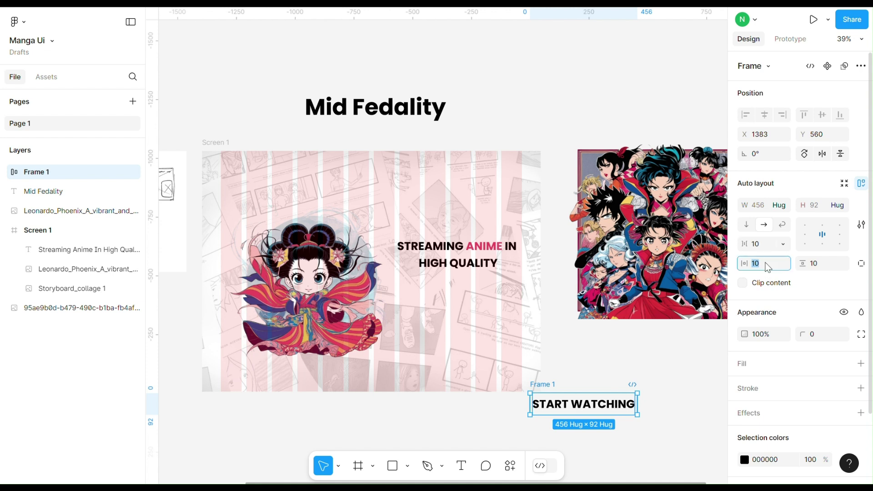
{"action": "type", "text": "20"}
{"action": "key", "text": "Return"}
{"action": "left_click", "coordinate": [823, 267]}
{"action": "type", "text": "20"}
{"action": "key", "text": "Return"}
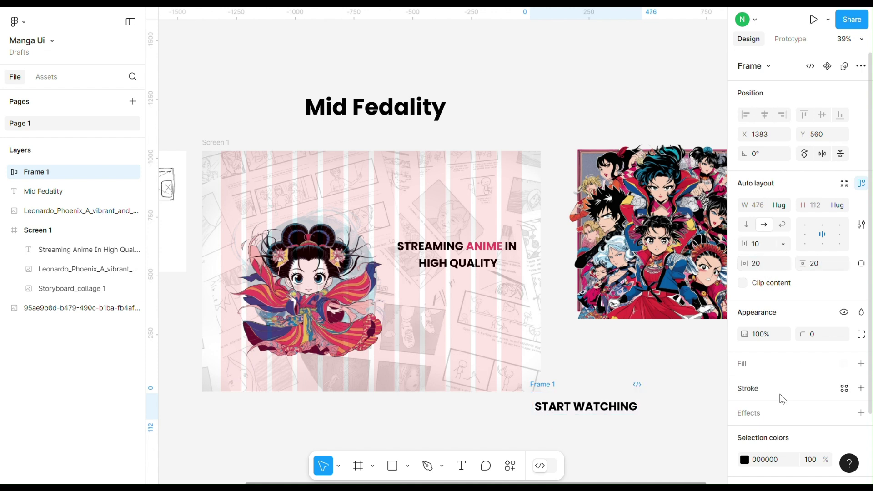
Step: Fill the button frame with the orange F49B62 sampled from the kimono girl image and set its corner radius to 30
{"action": "left_click", "coordinate": [764, 365]}
{"action": "left_click", "coordinate": [744, 386]}
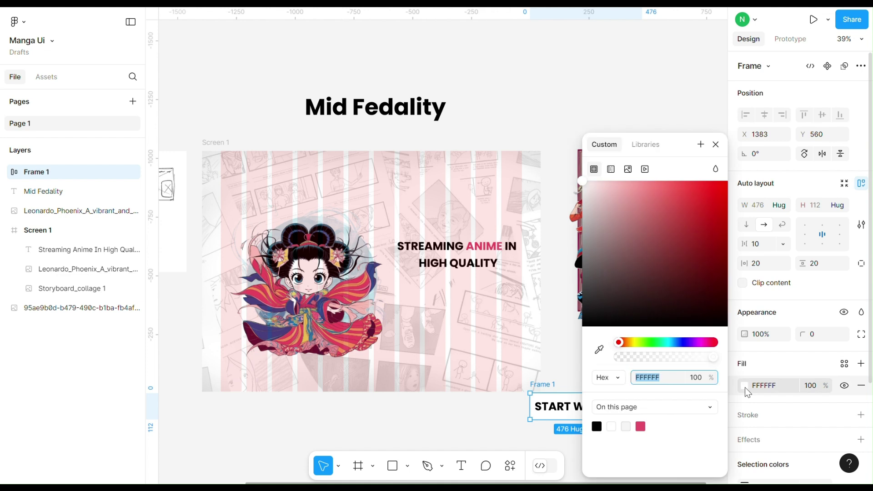
{"action": "left_click", "coordinate": [599, 349]}
{"action": "left_click", "coordinate": [313, 337]}
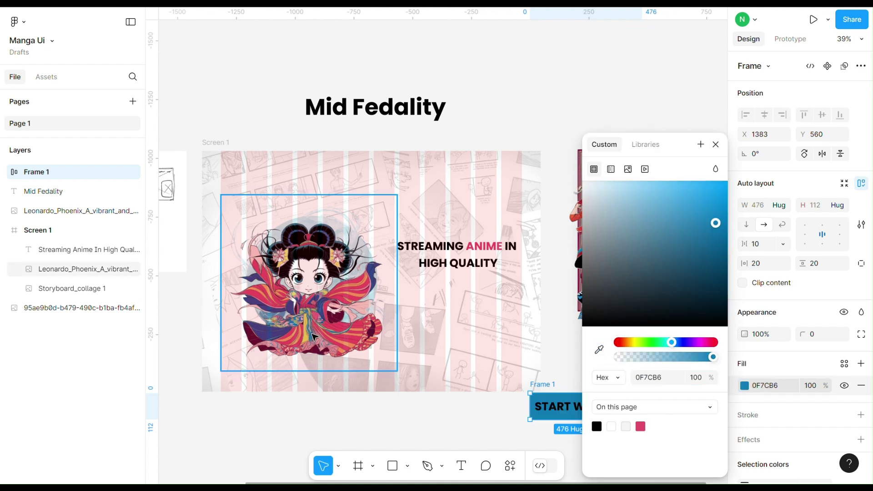
{"action": "left_click", "coordinate": [599, 349]}
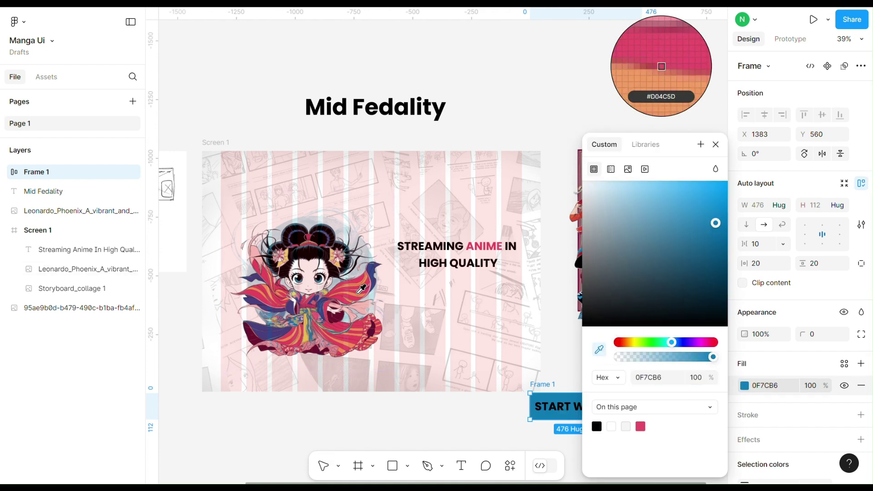
{"action": "left_click", "coordinate": [273, 313]}
{"action": "left_click", "coordinate": [715, 145]}
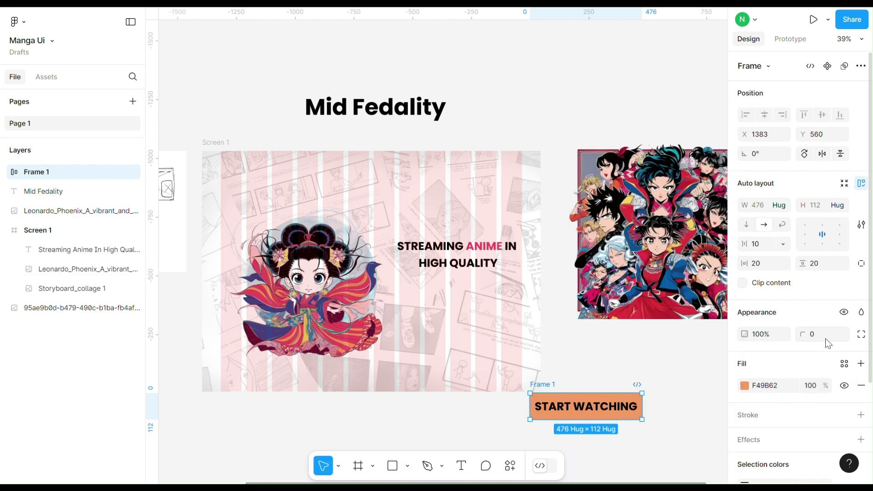
{"action": "key", "text": "Return"}
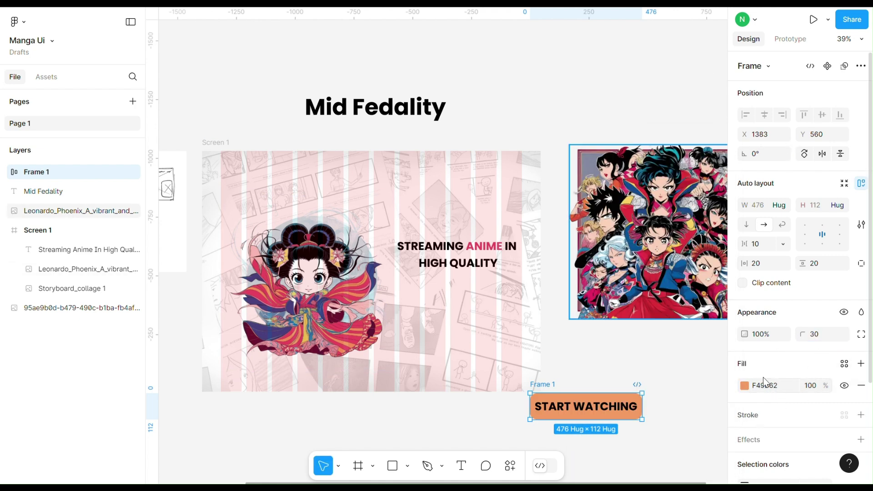
Step: Set the button label's colour to white FFFFFF and its font size to 36
{"action": "double_click", "coordinate": [590, 410]}
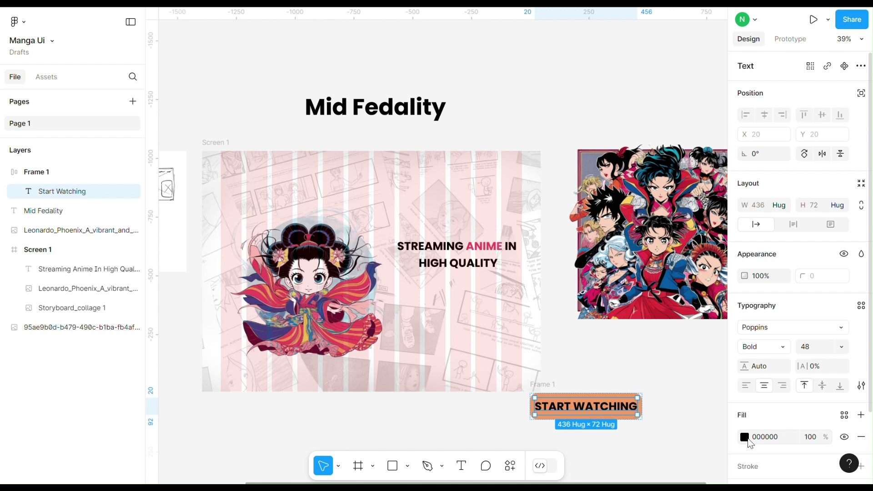
{"action": "left_click", "coordinate": [744, 437]}
{"action": "type", "text": "FFFFFF"}
{"action": "left_click", "coordinate": [803, 414]}
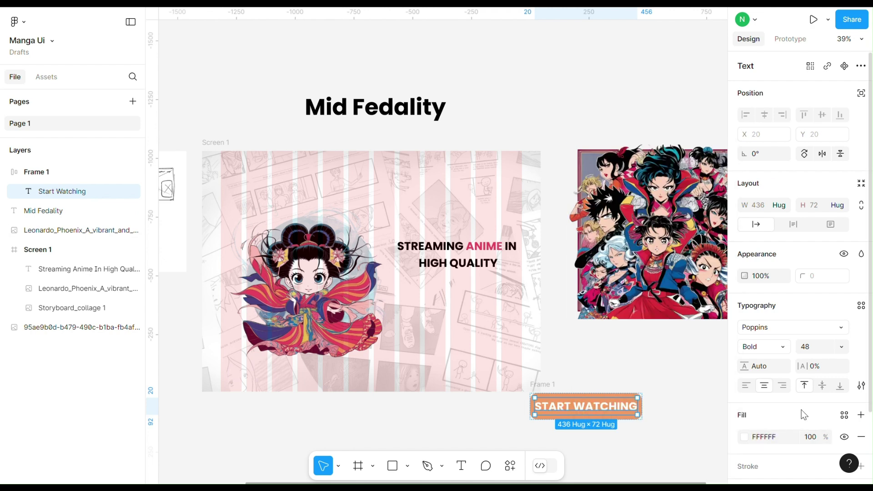
{"action": "left_click", "coordinate": [842, 347]}
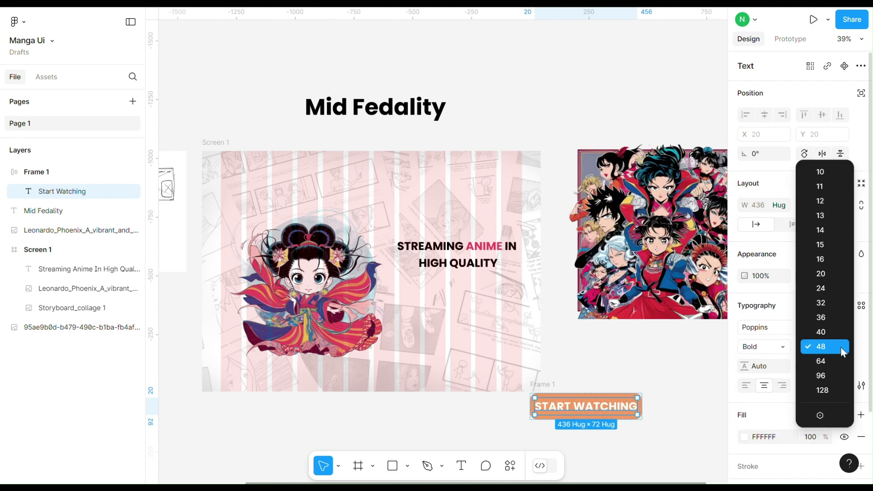
{"action": "left_click", "coordinate": [829, 319]}
Step: Move the button into Screen 1 below the heading, at about X 900, Y 625, and set its horizontal and vertical padding to 25
{"action": "left_click_drag", "start_coordinate": [552, 388], "coordinate": [443, 309]}
{"action": "scroll", "coordinate": [760, 227], "scroll_direction": "down", "scroll_amount": 2}
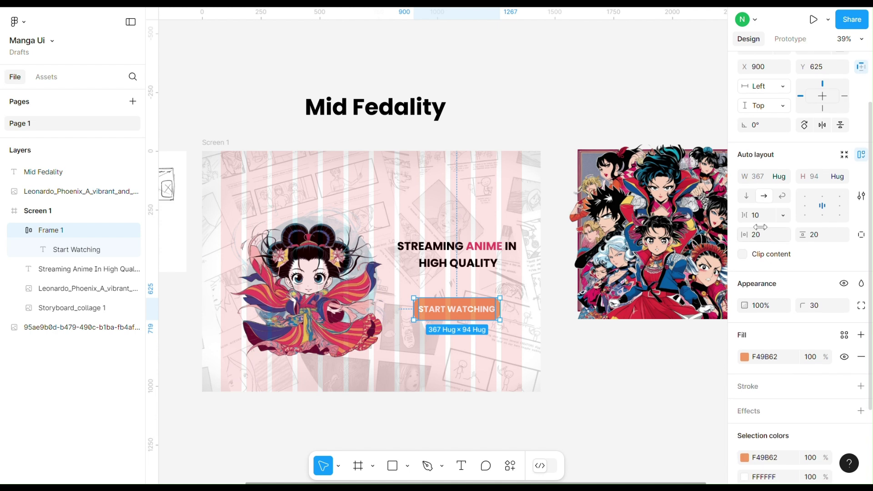
{"action": "left_click", "coordinate": [814, 237]}
{"action": "type", "text": "25"}
{"action": "key", "text": "Return"}
Step: Add a drop shadow to the button with X and Y offsets of 4 and adjust its blur
{"action": "scroll", "coordinate": [787, 411], "scroll_direction": "down", "scroll_amount": 2}
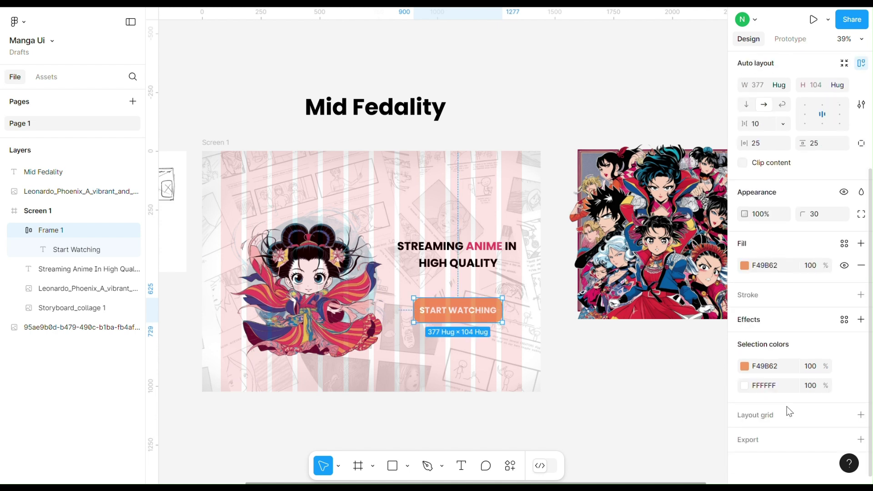
{"action": "left_click", "coordinate": [752, 321]}
{"action": "left_click", "coordinate": [745, 341]}
{"action": "left_click", "coordinate": [663, 354]}
{"action": "type", "text": "4"}
{"action": "left_click", "coordinate": [664, 392]}
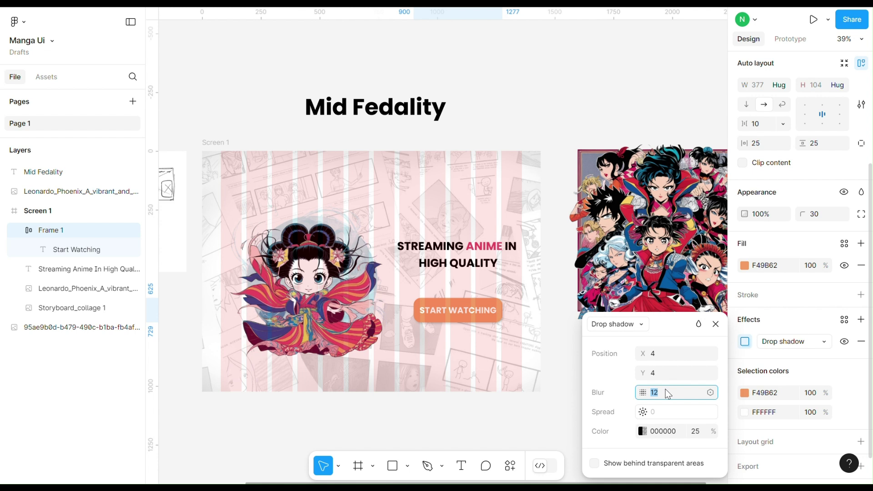
{"action": "key", "text": "Down"}
{"action": "left_click", "coordinate": [716, 324]}
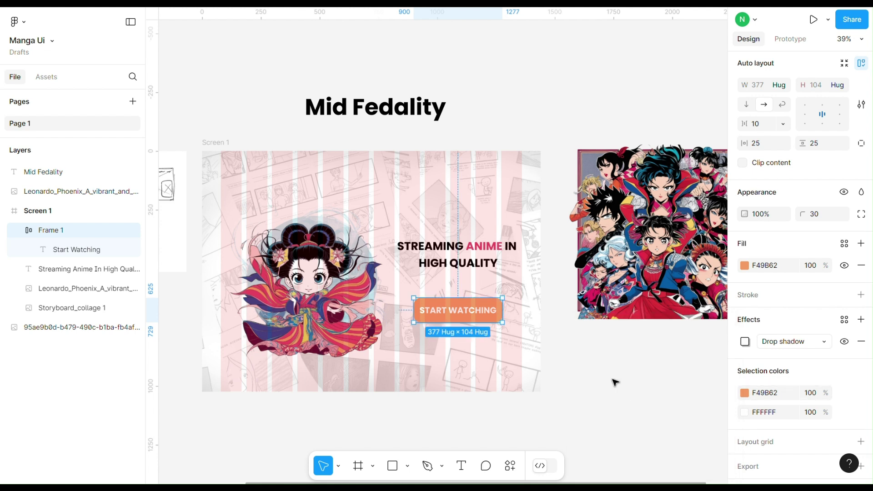
Step: Change the button's fill to a linear gradient from F49B62 to F2DCCE, with the end stop at 50% opacity
{"action": "left_click", "coordinate": [745, 265]}
{"action": "left_click", "coordinate": [611, 169]}
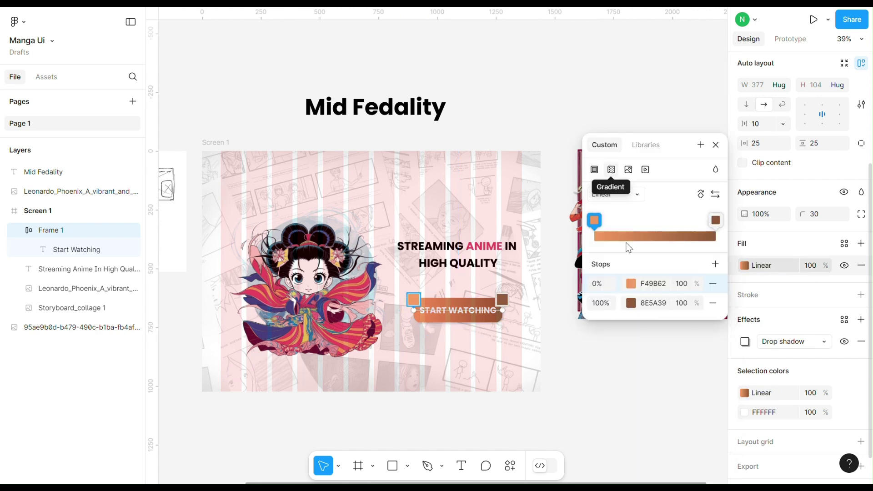
{"action": "left_click", "coordinate": [631, 303]}
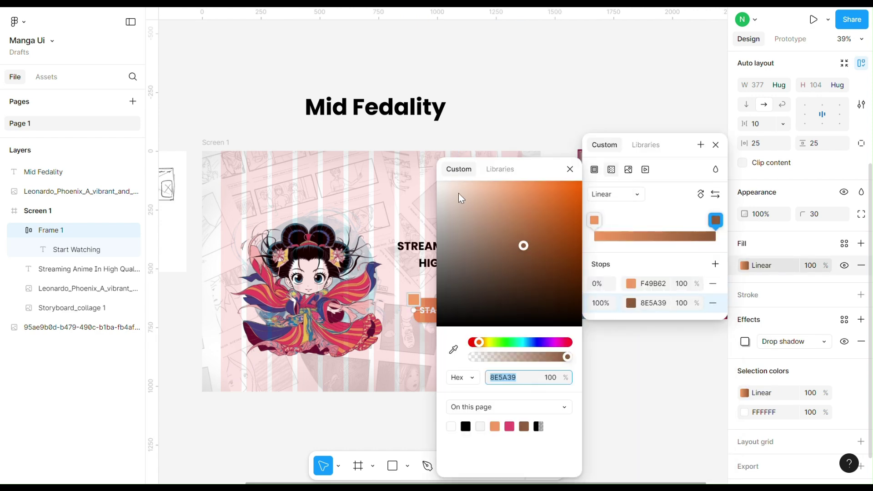
{"action": "left_click", "coordinate": [459, 194]}
{"action": "left_click", "coordinate": [570, 170]}
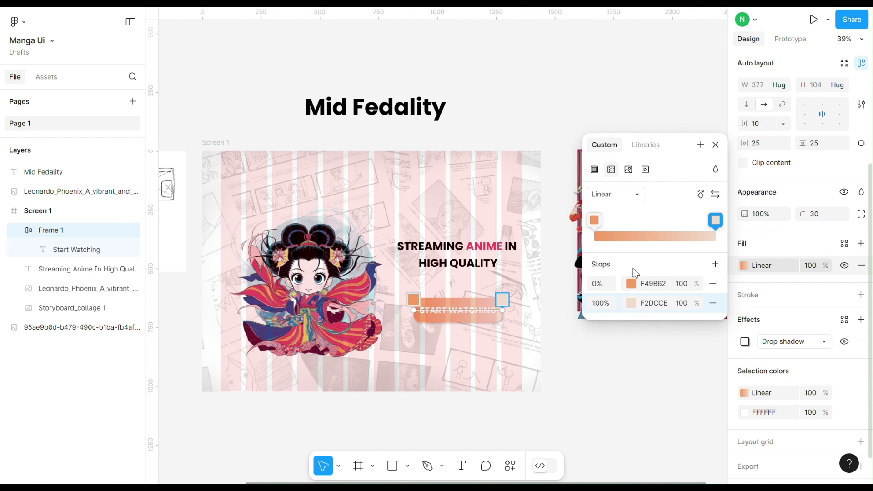
{"action": "left_click", "coordinate": [681, 303]}
{"action": "type", "text": "50"}
{"action": "key", "text": "Return"}
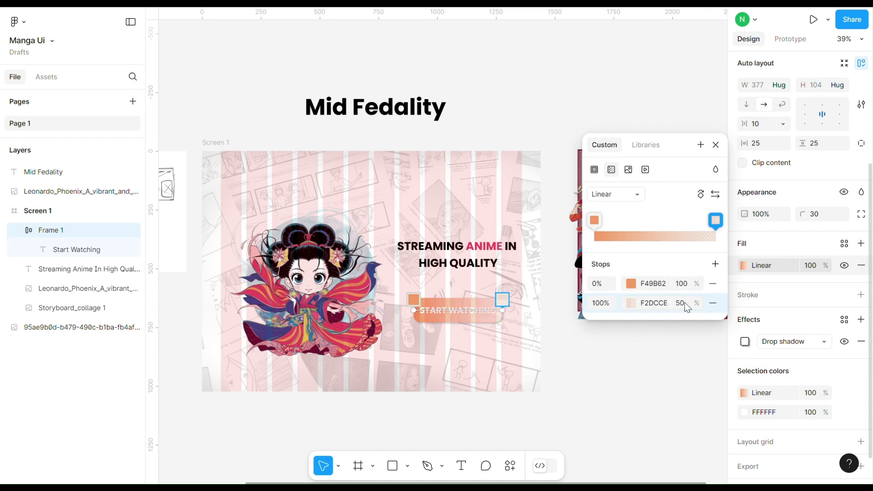
{"action": "left_click", "coordinate": [716, 145]}
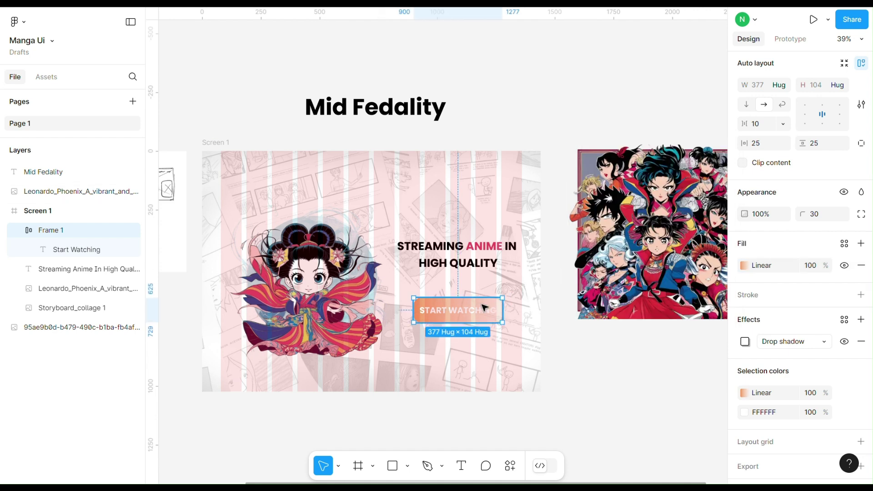
Step: Change the "Start Watching" label's text colour to black
{"action": "double_click", "coordinate": [444, 314]}
{"action": "left_click", "coordinate": [744, 361]}
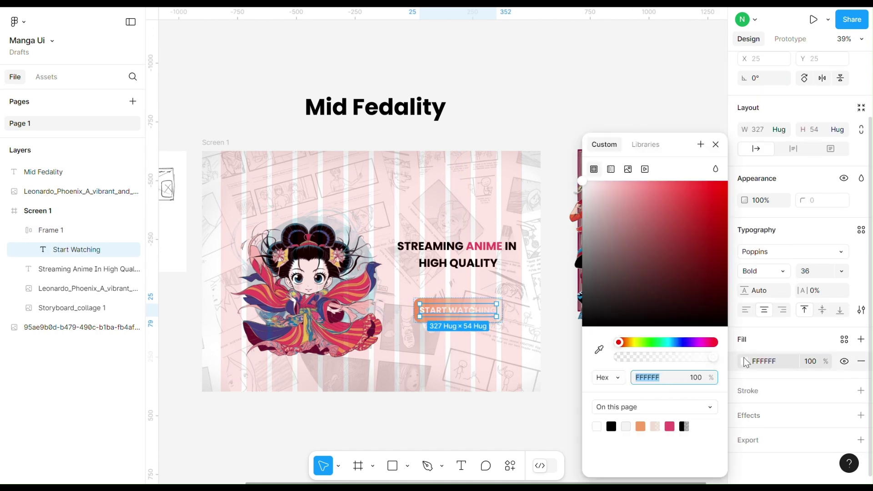
{"action": "left_click_drag", "start_coordinate": [591, 226], "coordinate": [578, 346]}
{"action": "left_click", "coordinate": [715, 145]}
{"action": "left_click", "coordinate": [591, 353]}
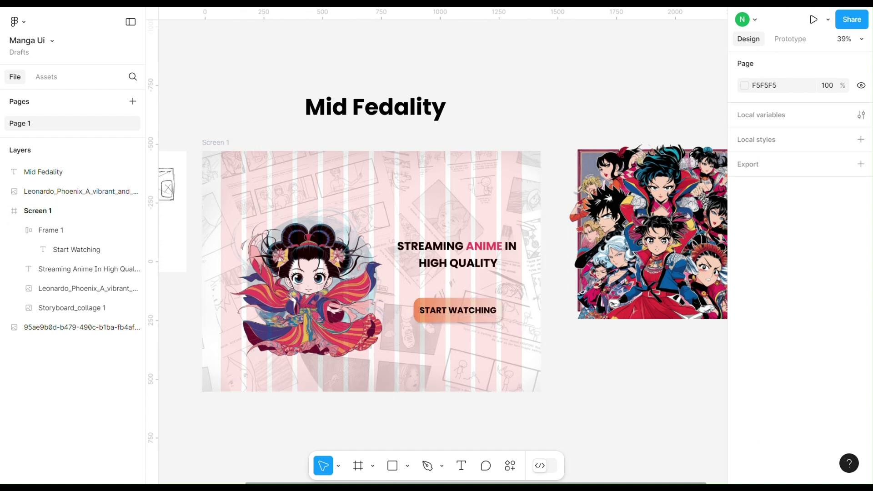
Step: Add a "Manga" text at font size 64 and place it in Screen 1's upper-left corner at X 80, Y 23
{"action": "key", "text": "t"}
{"action": "left_click", "coordinate": [483, 77]}
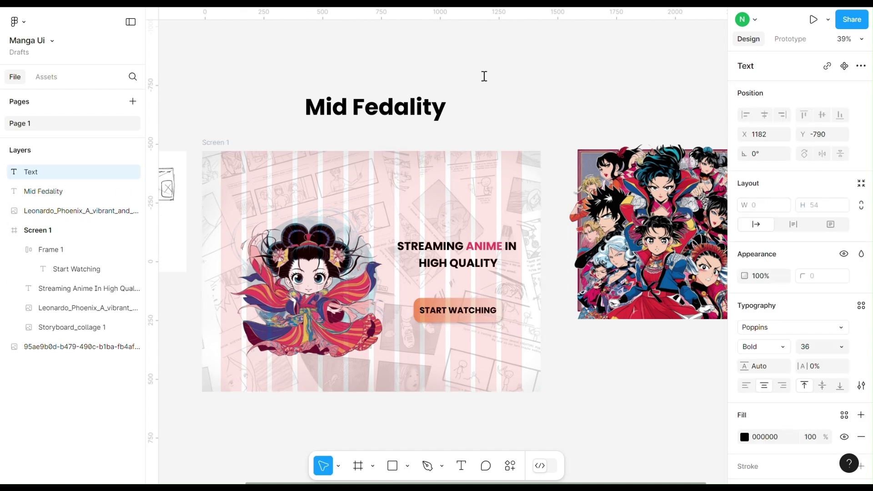
{"action": "type", "text": "Manga"}
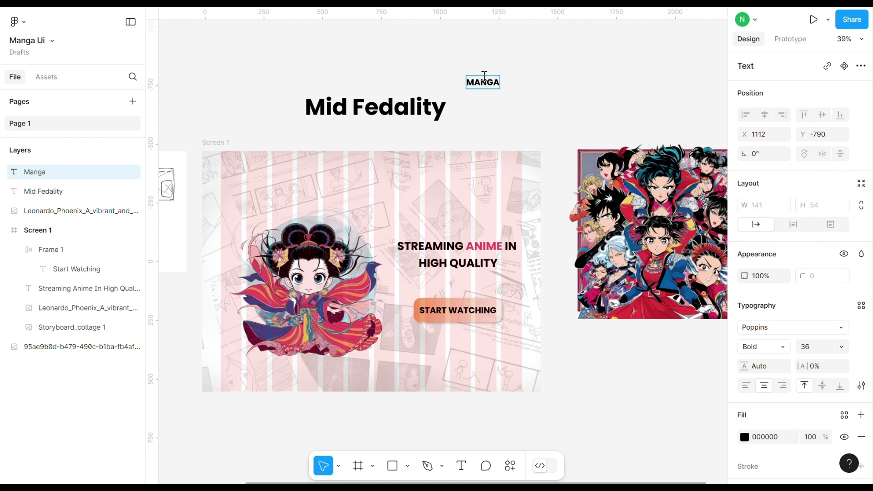
{"action": "key", "text": "Escape"}
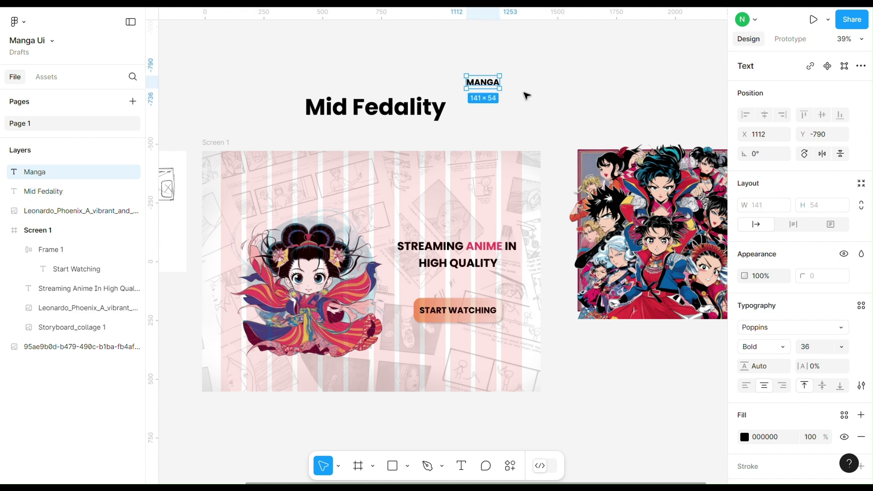
{"action": "left_click", "coordinate": [841, 348]}
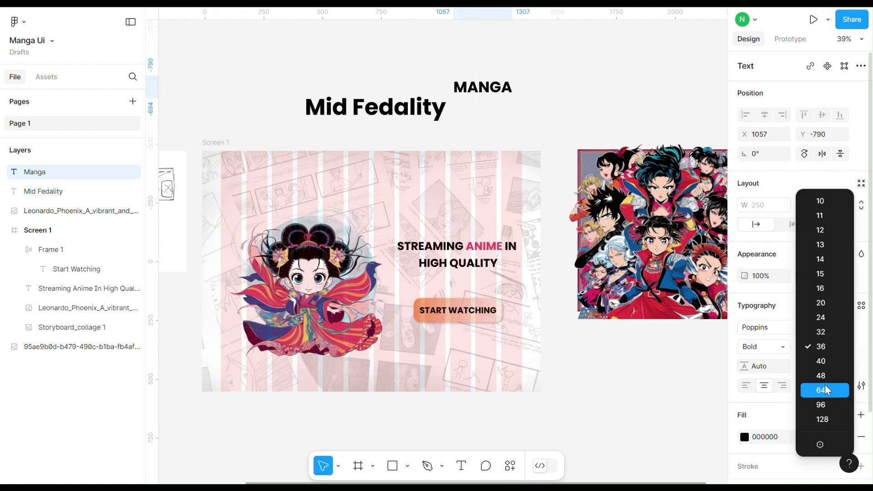
{"action": "left_click", "coordinate": [825, 389]}
{"action": "left_click_drag", "start_coordinate": [496, 91], "coordinate": [264, 170]}
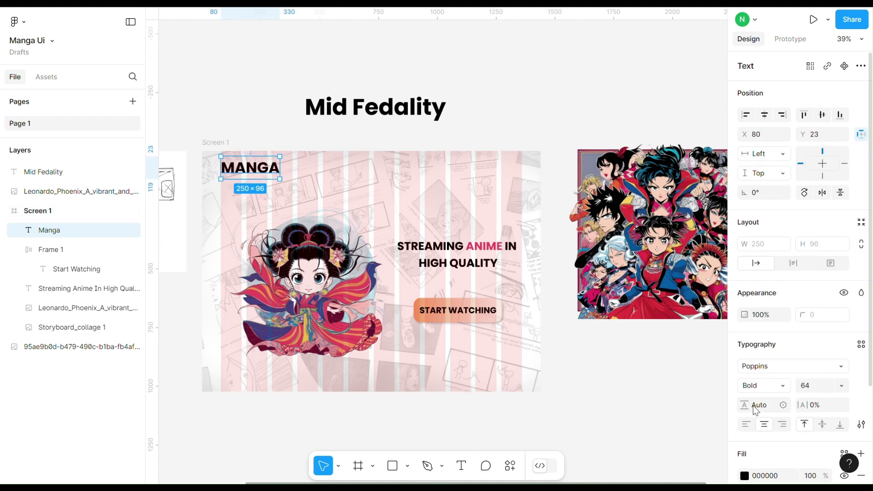
Step: Change the Manga text's fill to the dark blue 253661 sampled from the character's hair
{"action": "left_click", "coordinate": [744, 476]}
{"action": "left_click", "coordinate": [599, 349]}
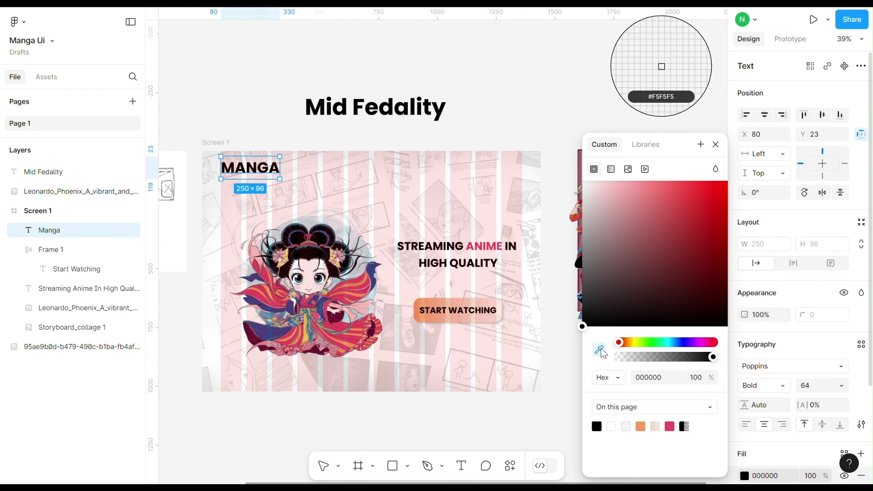
{"action": "left_click", "coordinate": [297, 230]}
{"action": "left_click", "coordinate": [715, 144]}
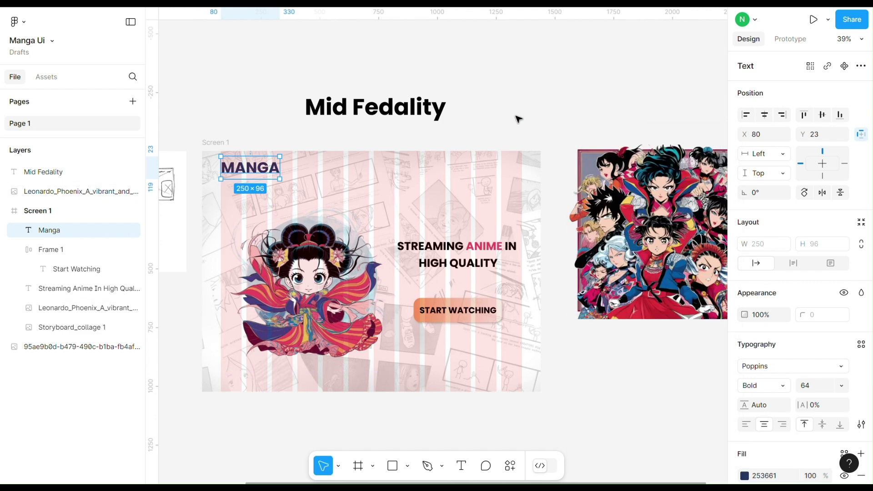
Step: Add a "Home" text on the canvas above Screen 1, beside the Mid Fedality title
{"action": "left_click", "coordinate": [384, 129]}
{"action": "left_click", "coordinate": [483, 114]}
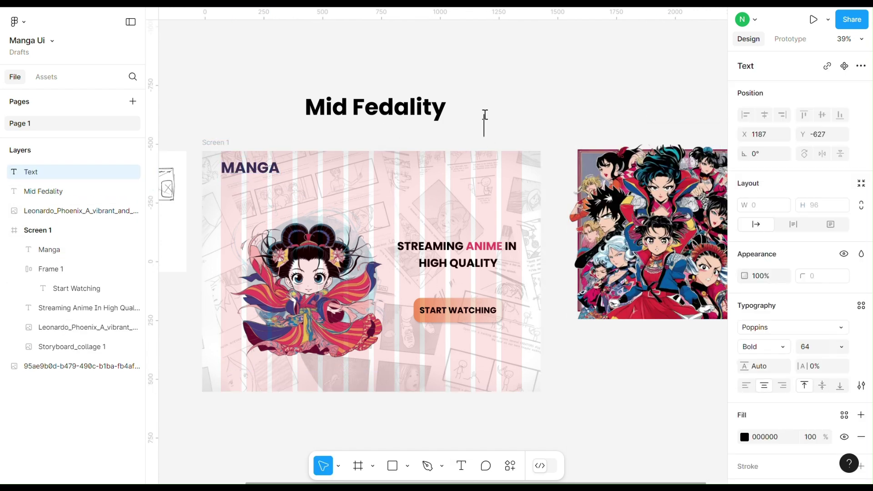
{"action": "key", "text": "Escape"}
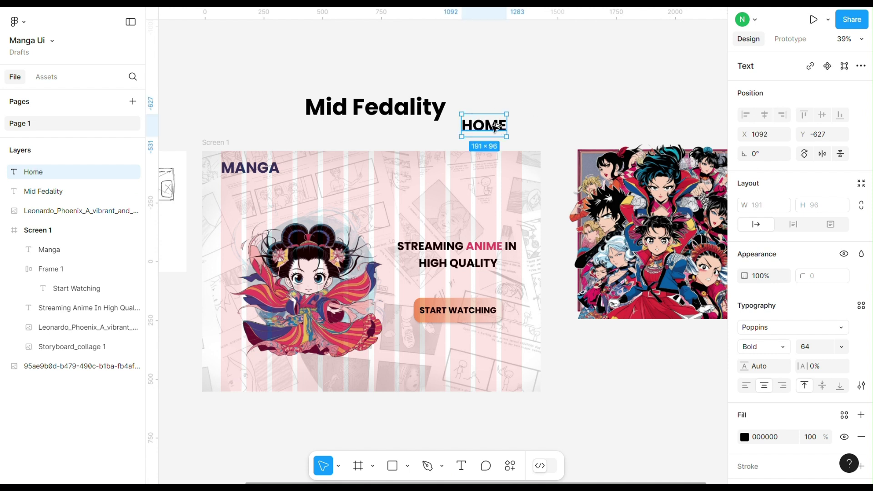
Step: Duplicate the Home text beside the original and change the copy's wording to "Anime List"
{"action": "left_click_drag", "start_coordinate": [495, 126], "coordinate": [551, 127]}
{"action": "double_click", "coordinate": [549, 127]}
{"action": "type", "text": "ABOU"}
{"action": "key", "text": "Escape"}
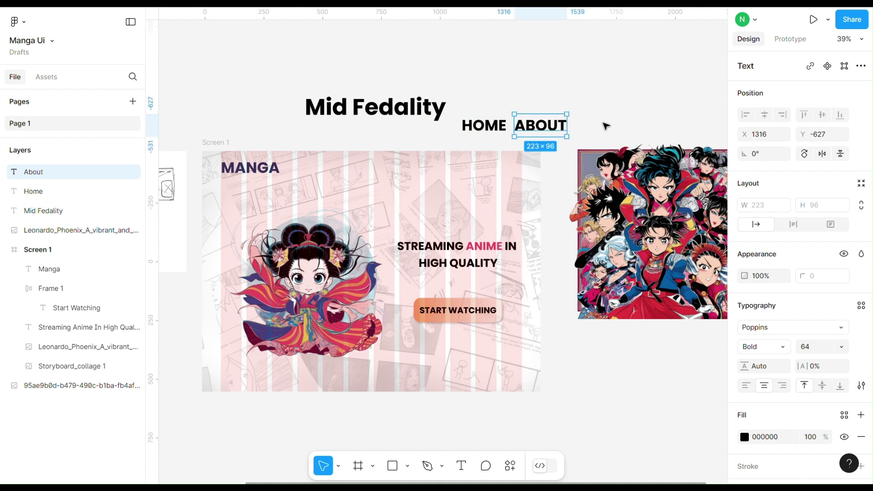
{"action": "double_click", "coordinate": [554, 128]}
{"action": "type", "text": "ANIME LIST"}
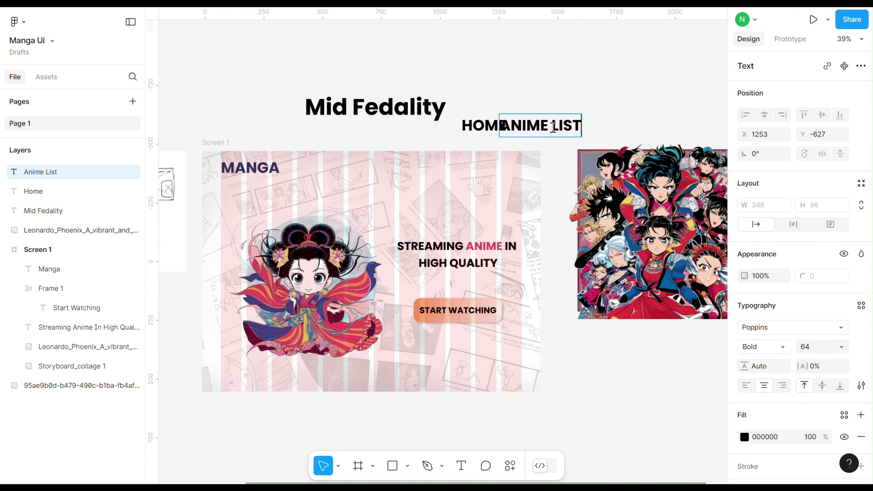
{"action": "key", "text": "Escape"}
Step: Duplicate the Anime List text beside the original and change the copy's wording to "Manga List"
{"action": "left_click_drag", "start_coordinate": [560, 129], "coordinate": [669, 128]}
{"action": "double_click", "coordinate": [669, 129]}
{"action": "type", "text": "MANGA"}
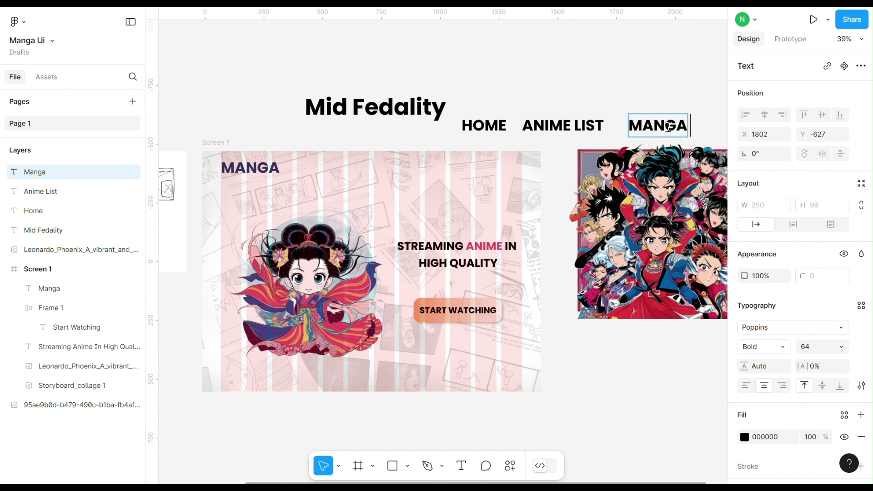
{"action": "type", "text": " LIST"}
{"action": "key", "text": "Escape"}
Step: Duplicate the Manga List text beside the original and change the copy's wording to "Community"
{"action": "scroll", "coordinate": [663, 97], "scroll_direction": "right", "scroll_amount": 1}
{"action": "scroll", "coordinate": [664, 97], "scroll_direction": "right", "scroll_amount": 5}
{"action": "left_click_drag", "start_coordinate": [550, 127], "coordinate": [645, 126]}
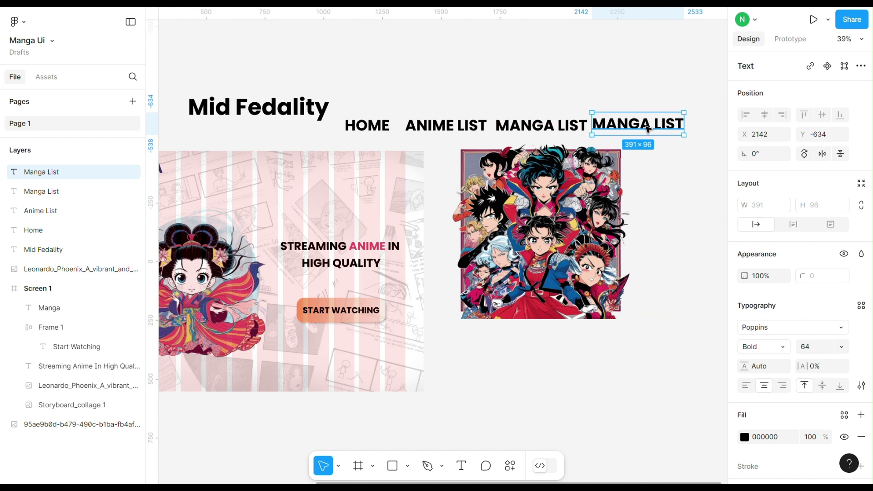
{"action": "double_click", "coordinate": [645, 125]}
{"action": "type", "text": "Community"}
{"action": "key", "text": "Escape"}
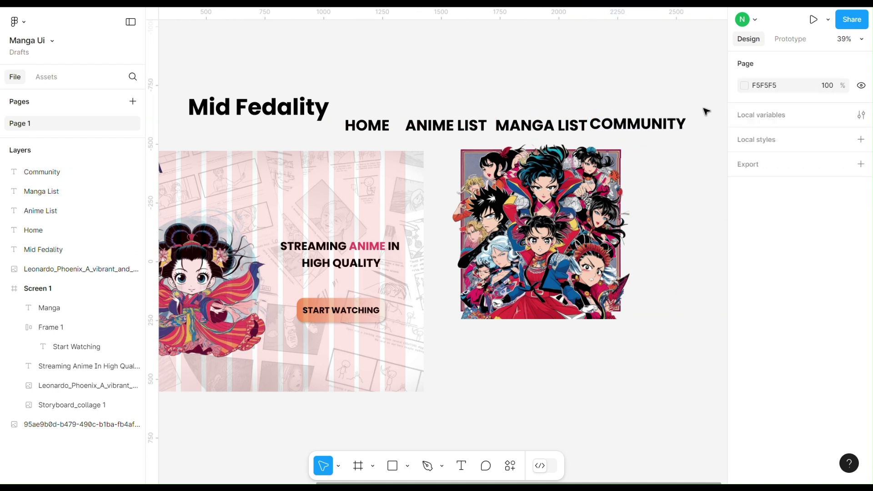
Step: Set the Home, Anime List, Manga List and Community texts to Regular weight and font size 36
{"action": "left_click_drag", "start_coordinate": [708, 110], "coordinate": [369, 132]}
{"action": "left_click", "coordinate": [787, 347]}
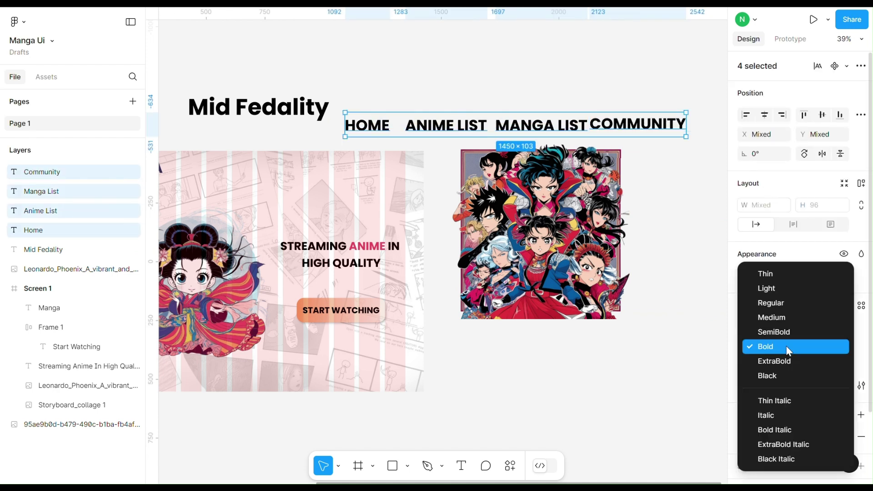
{"action": "left_click", "coordinate": [775, 302]}
{"action": "left_click", "coordinate": [830, 346]}
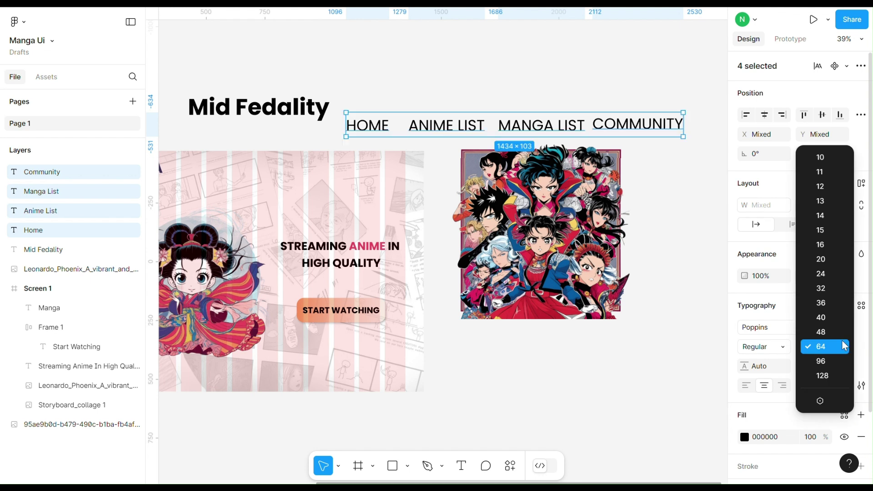
{"action": "left_click", "coordinate": [834, 308]}
Step: Wrap the four navigation texts in a horizontal auto layout frame with a gap of 30
{"action": "key", "text": "shift+a"}
{"action": "left_click", "coordinate": [768, 245]}
{"action": "type", "text": "20"}
{"action": "key", "text": "Return"}
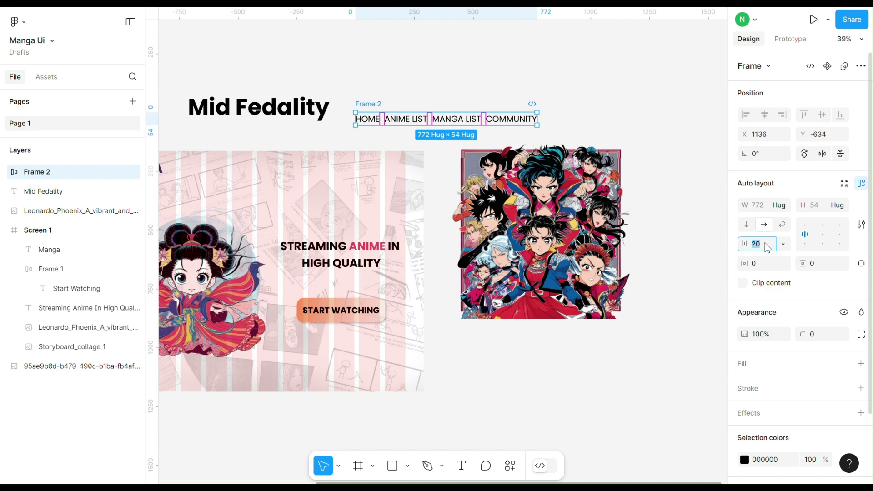
{"action": "type", "text": "30"}
{"action": "key", "text": "Return"}
Step: Set the navigation frame's horizontal and vertical padding to 20 and align its contents to the centre
{"action": "left_click", "coordinate": [768, 263]}
{"action": "type", "text": "20"}
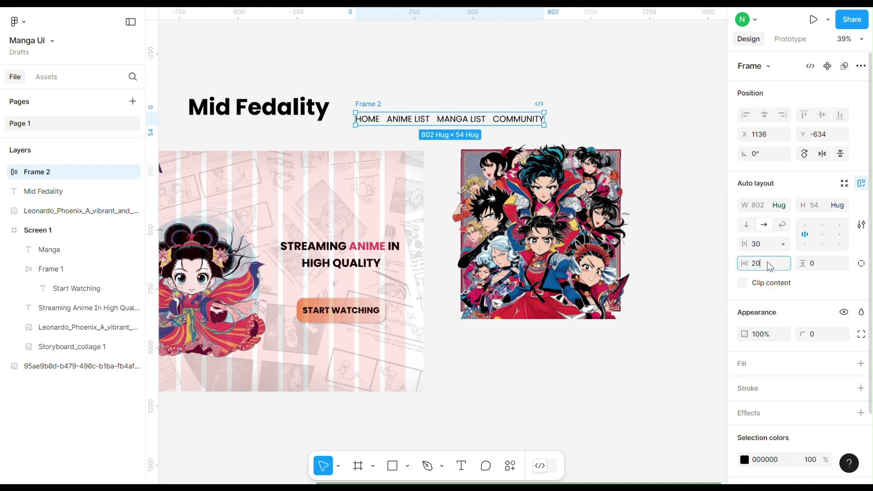
{"action": "key", "text": "Return"}
{"action": "left_click", "coordinate": [828, 265]}
{"action": "type", "text": "20"}
{"action": "key", "text": "Return"}
{"action": "left_click", "coordinate": [822, 234]}
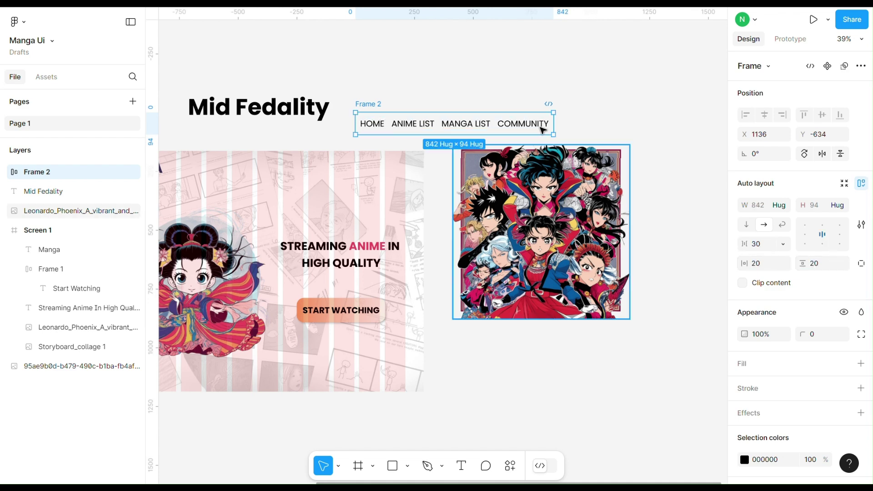
Step: Move the navigation frame into Screen 1 at X 518, Y 25, and combine it with the Manga text in an auto layout frame
{"action": "scroll", "coordinate": [410, 100], "scroll_direction": "left", "scroll_amount": 3}
{"action": "left_click_drag", "start_coordinate": [447, 90], "coordinate": [325, 153]}
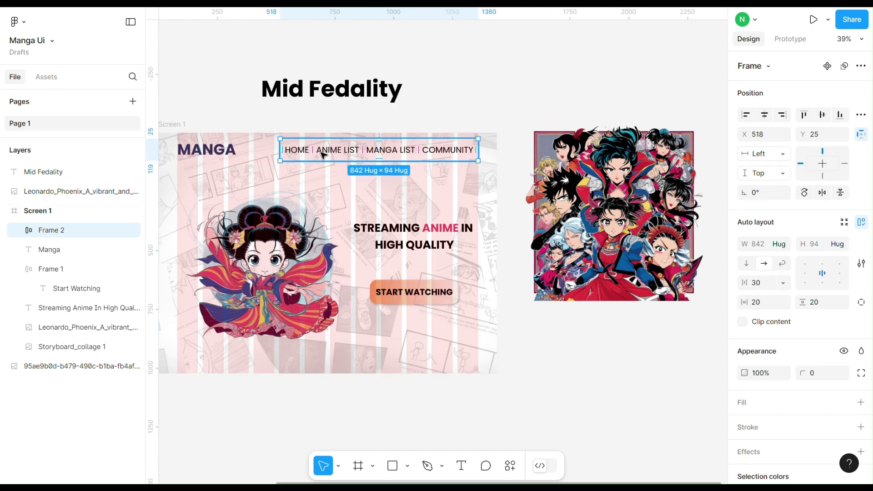
{"action": "scroll", "coordinate": [322, 155], "scroll_direction": "left", "scroll_amount": 2}
{"action": "left_click", "coordinate": [266, 151], "text": "shift"}
{"action": "key", "text": "shift+a"}
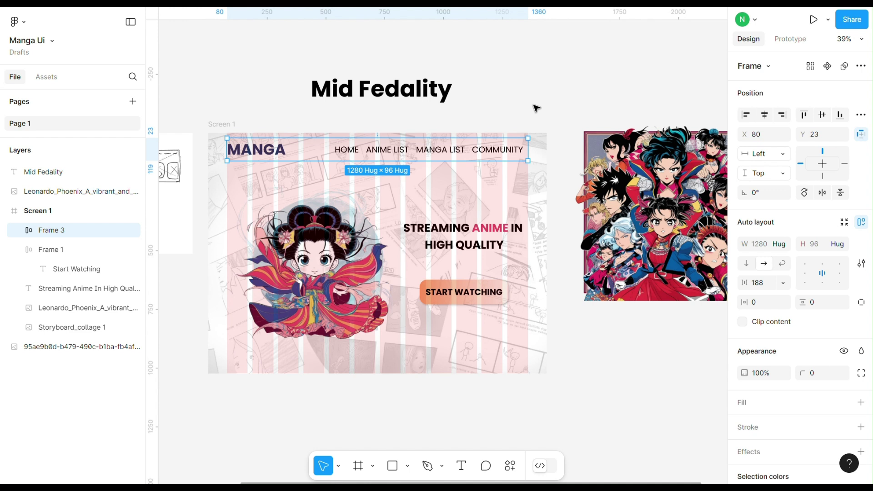
Step: Change the font weight of the four navigation texts inside Frame 2 to Medium
{"action": "left_click", "coordinate": [14, 230]}
{"action": "left_click", "coordinate": [29, 269]}
{"action": "left_click", "coordinate": [75, 288]}
{"action": "left_click", "coordinate": [84, 346], "text": "shift"}
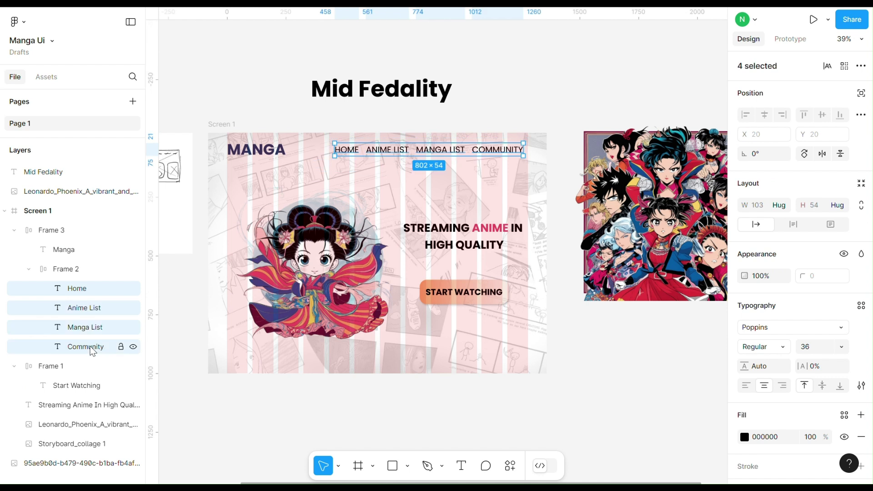
{"action": "left_click", "coordinate": [785, 348]}
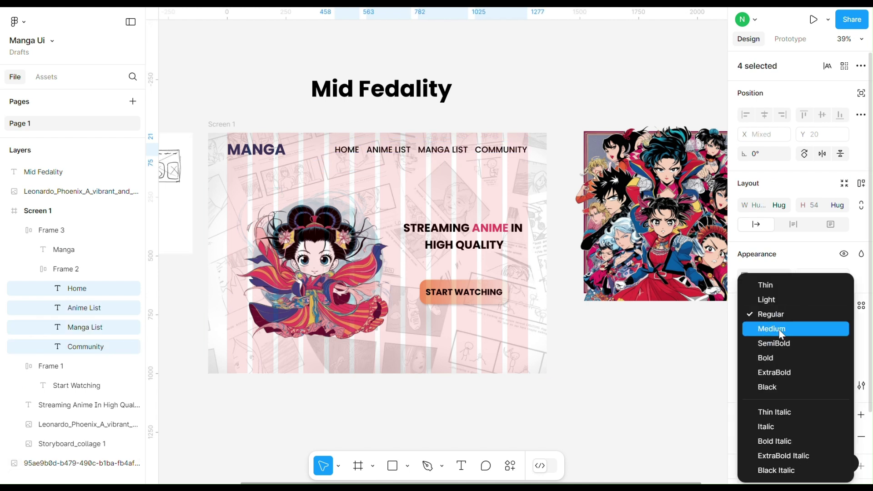
{"action": "left_click", "coordinate": [779, 329]}
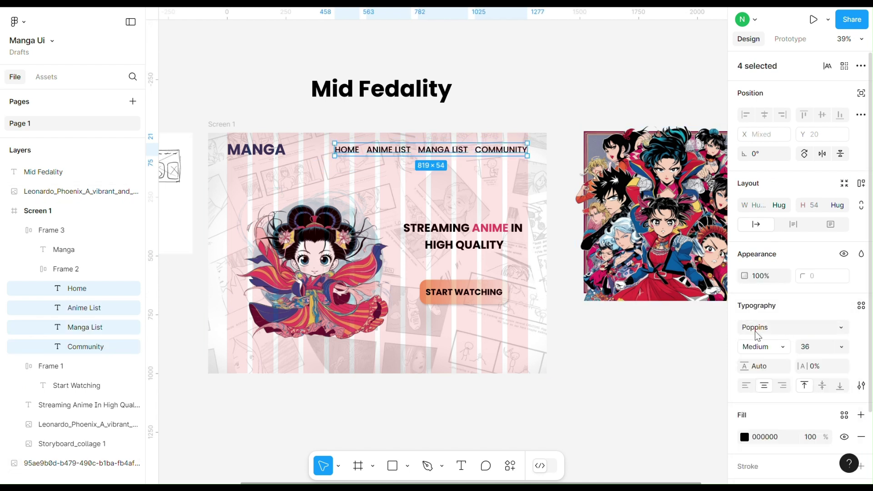
Step: Set the gap between the navigation items in Frame 2 to 40
{"action": "left_click", "coordinate": [129, 269]}
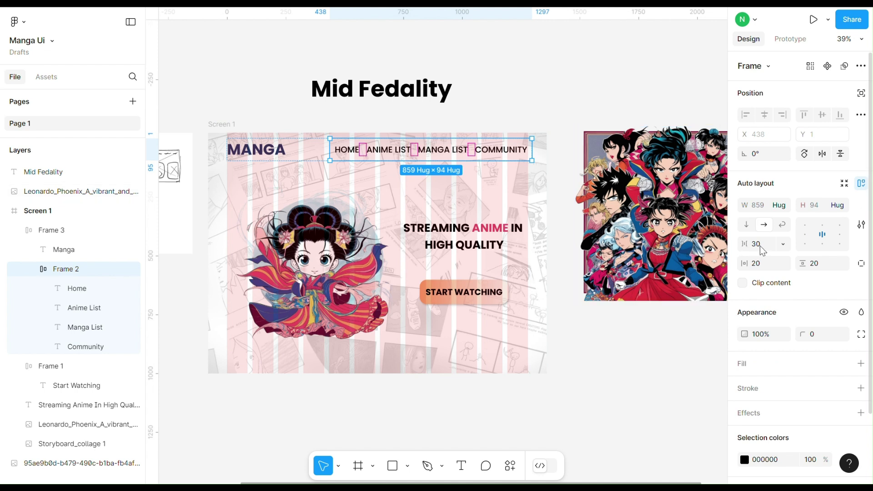
{"action": "type", "text": "40"}
{"action": "key", "text": "Return"}
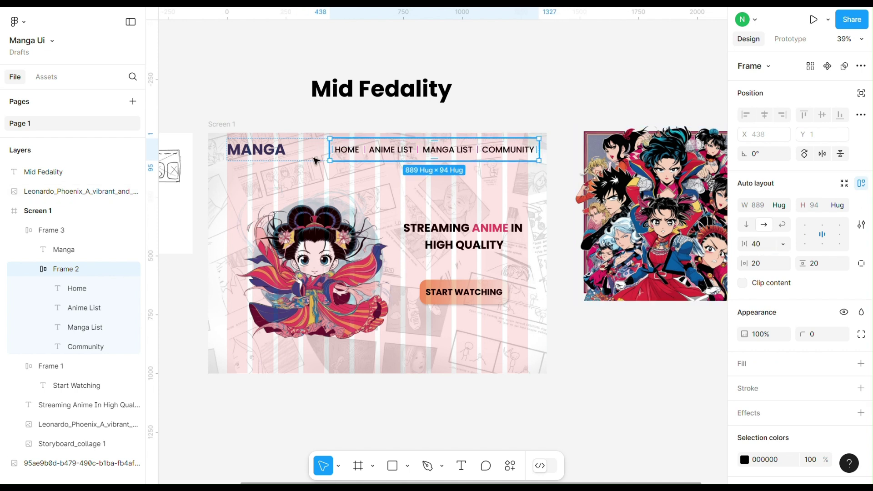
{"action": "left_click", "coordinate": [550, 112]}
{"action": "left_click", "coordinate": [454, 150]}
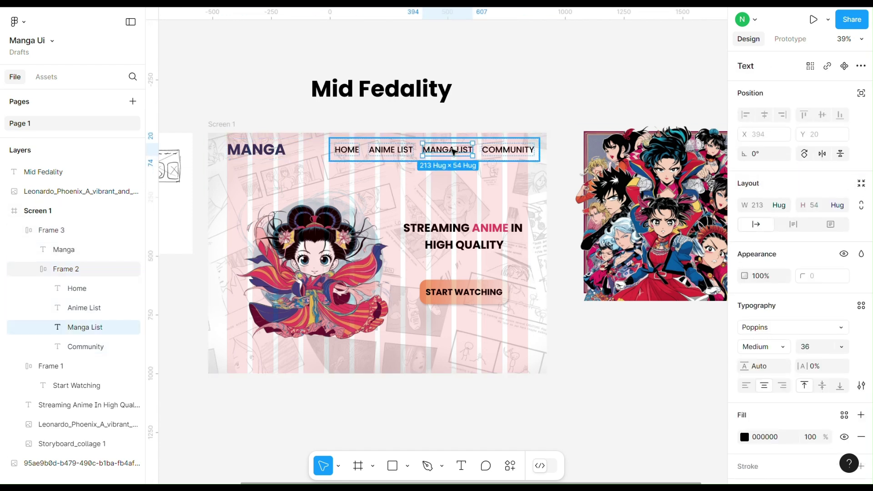
{"action": "left_click", "coordinate": [358, 141]}
{"action": "left_click", "coordinate": [372, 139]}
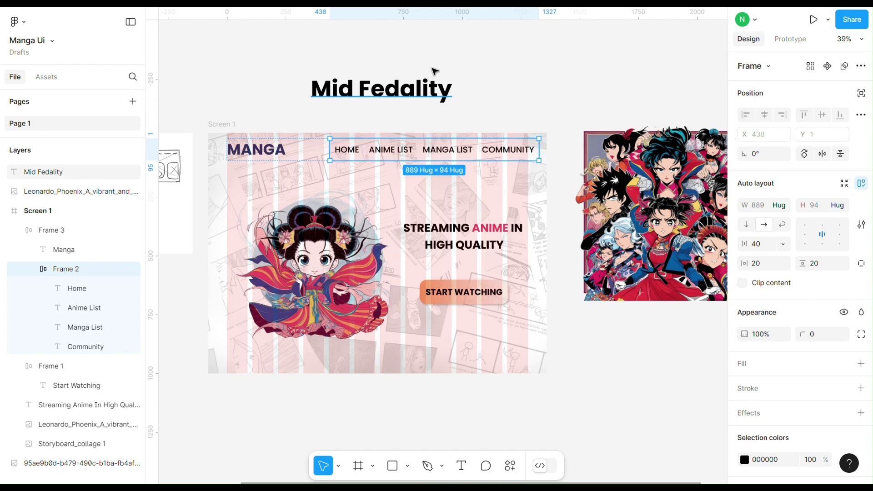
{"action": "left_click", "coordinate": [402, 103]}
Step: Draw a horizontal line about 70 wide below the character illustration, with a stroke weight of 5
{"action": "scroll", "coordinate": [533, 374], "scroll_direction": "down", "scroll_amount": 2}
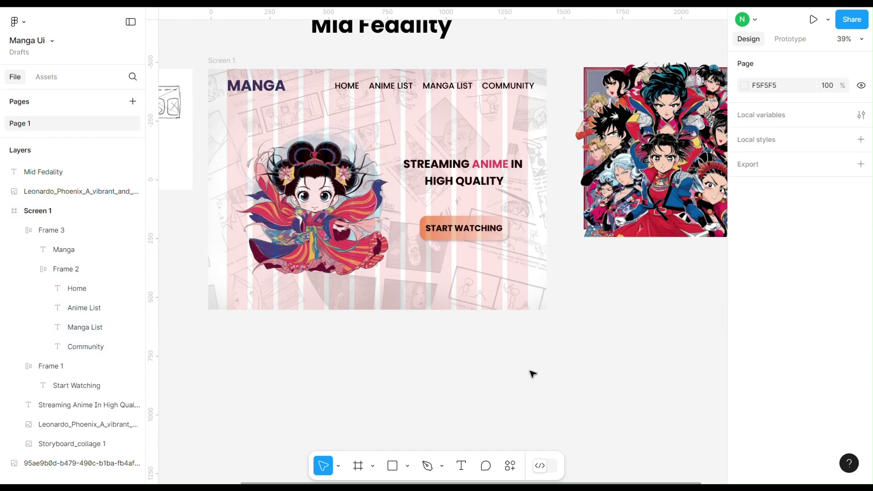
{"action": "left_click", "coordinate": [403, 468]}
{"action": "left_click", "coordinate": [428, 363]}
{"action": "scroll", "coordinate": [316, 287], "scroll_direction": "up", "scroll_amount": 3}
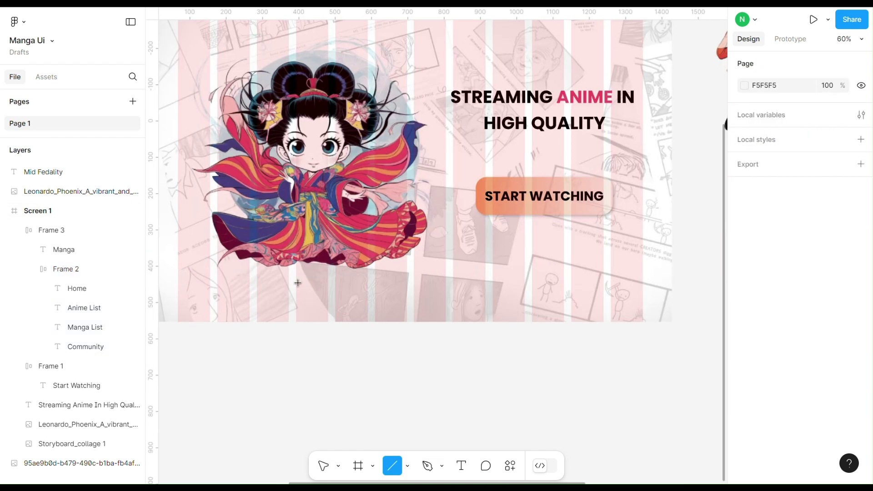
{"action": "left_click_drag", "start_coordinate": [288, 281], "coordinate": [314, 281]}
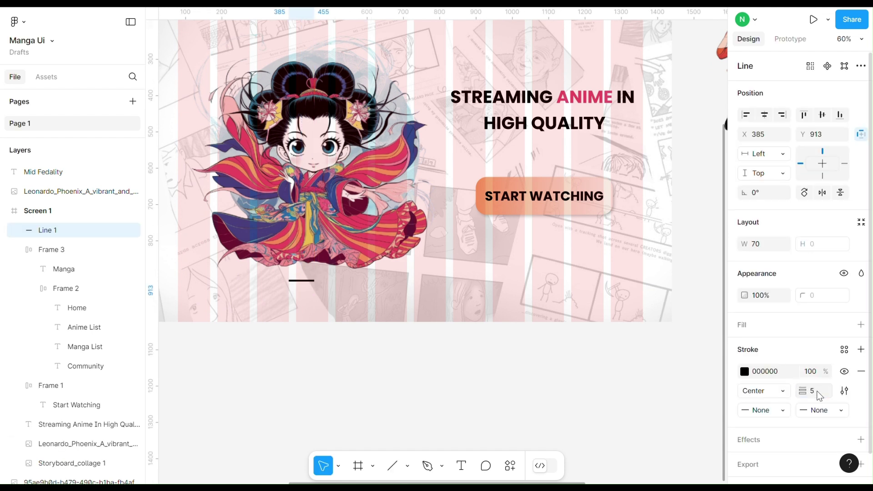
Step: Set both end points of the line's stroke to Round
{"action": "left_click", "coordinate": [778, 412]}
{"action": "left_click", "coordinate": [780, 452]}
{"action": "left_click", "coordinate": [823, 410]}
{"action": "left_click", "coordinate": [780, 453]}
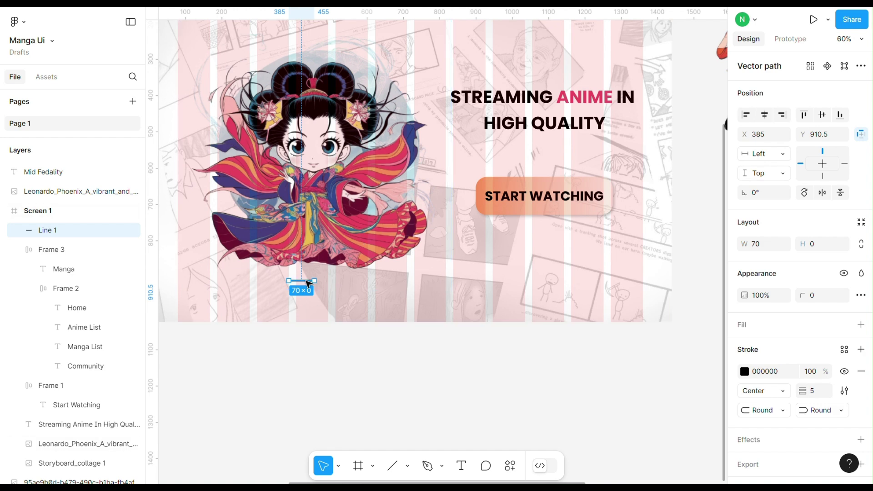
Step: Set the slider line's stroke colour to the blue 35468B taken from the character's dress
{"action": "left_click", "coordinate": [744, 372]}
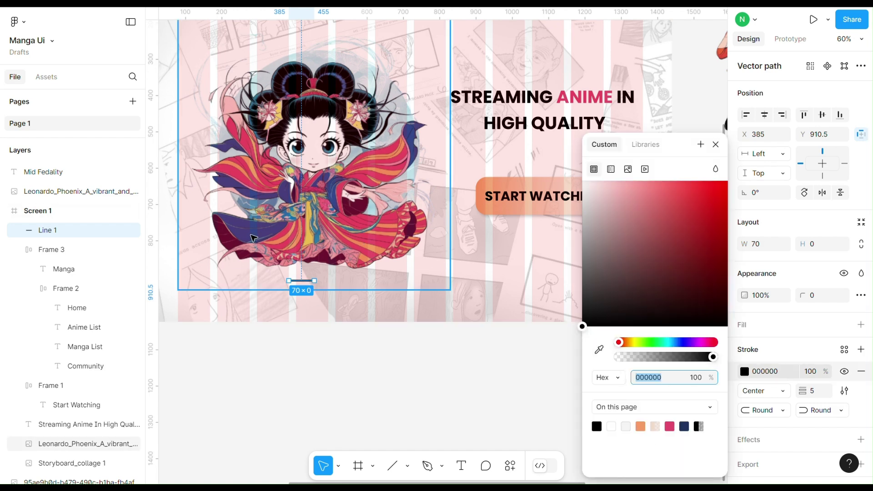
{"action": "left_click", "coordinate": [300, 273]}
{"action": "left_click", "coordinate": [300, 281]}
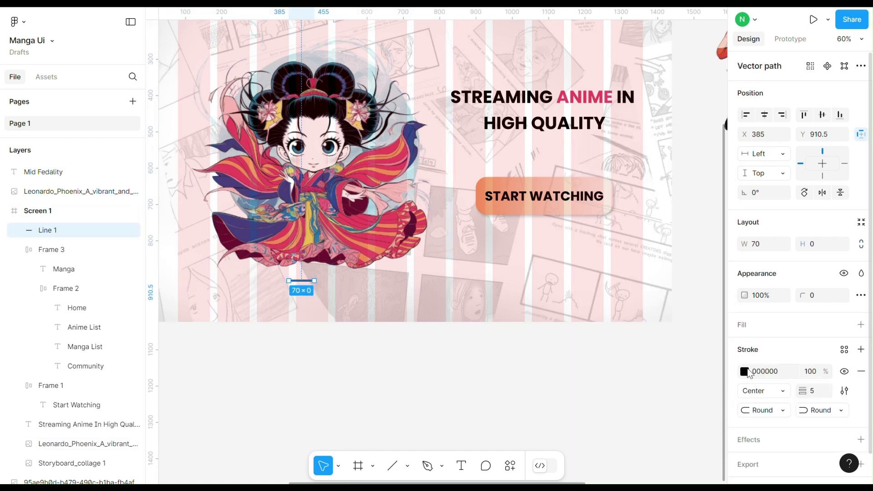
{"action": "left_click", "coordinate": [745, 371]}
{"action": "left_click", "coordinate": [600, 349]}
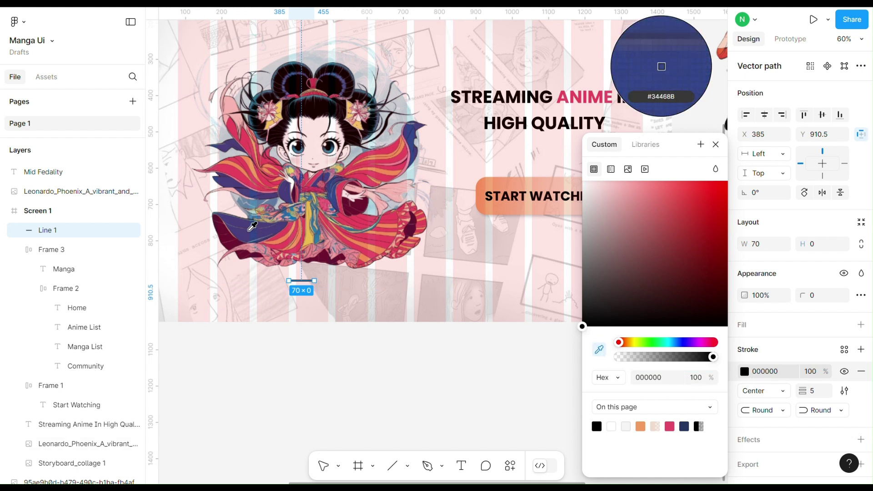
{"action": "left_click", "coordinate": [684, 426]}
{"action": "left_click", "coordinate": [716, 144]}
{"action": "left_click", "coordinate": [415, 349]}
Step: Make two copies of the blue line to its right, each shortened to about 19 wide and spaced about 16 apart
{"action": "left_click_drag", "start_coordinate": [302, 280], "coordinate": [342, 282]}
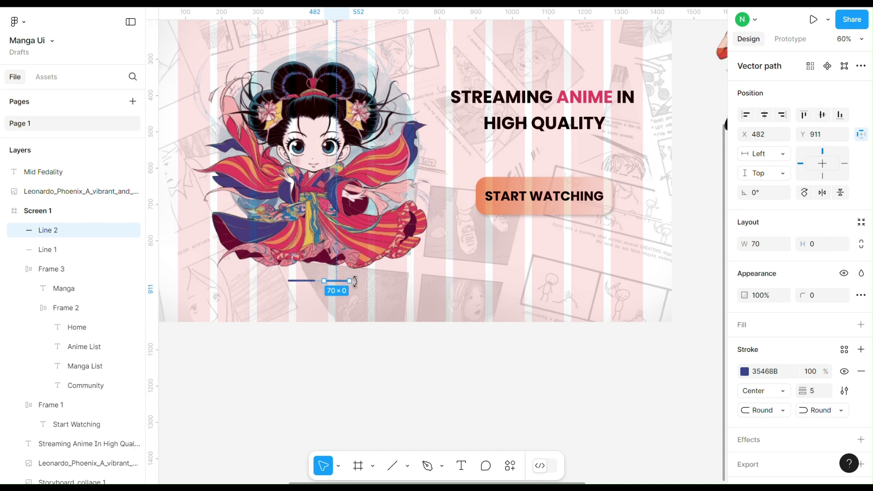
{"action": "scroll", "coordinate": [351, 281], "scroll_direction": "up", "scroll_amount": 5}
{"action": "left_click_drag", "start_coordinate": [344, 279], "coordinate": [322, 282]}
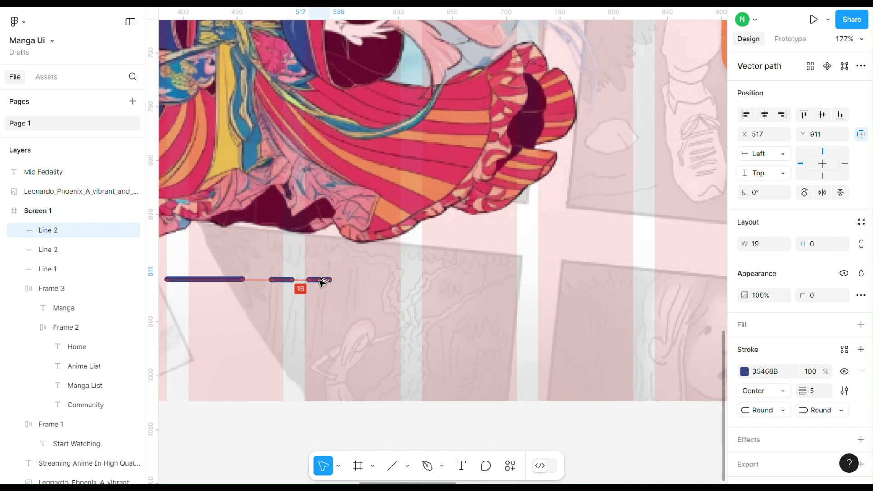
{"action": "scroll", "coordinate": [405, 278], "scroll_direction": "down", "scroll_amount": 10}
{"action": "left_click", "coordinate": [427, 356]}
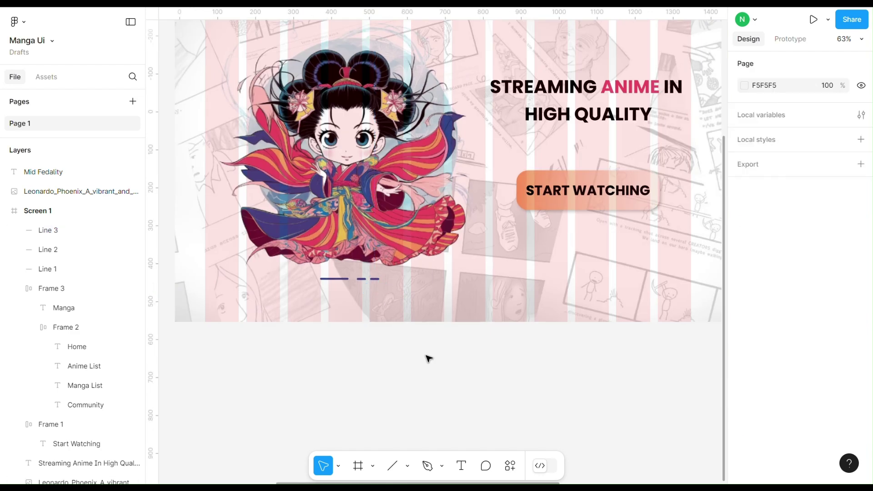
Step: Preview Screen 1 as a prototype and return to the design canvas
{"action": "scroll", "coordinate": [487, 267], "scroll_direction": "down", "scroll_amount": 3}
{"action": "scroll", "coordinate": [487, 267], "scroll_direction": "right", "scroll_amount": 3}
{"action": "scroll", "coordinate": [364, 182], "scroll_direction": "up", "scroll_amount": 1}
{"action": "left_click", "coordinate": [232, 127]}
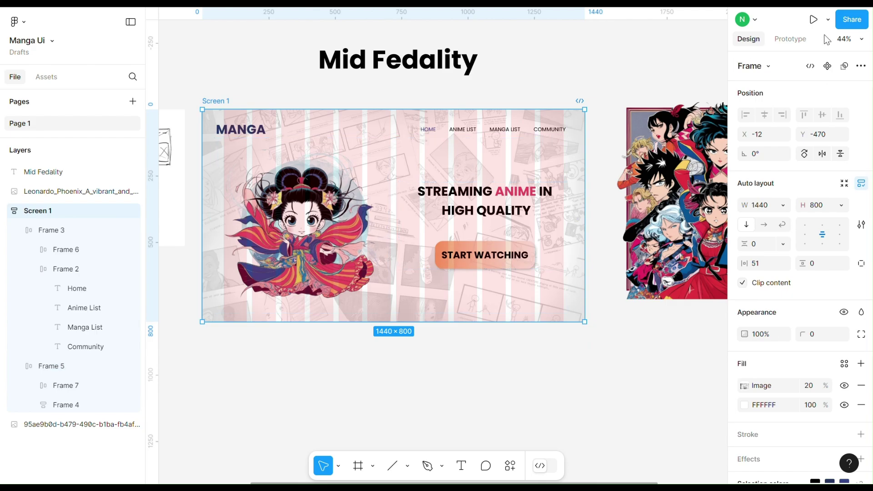
{"action": "left_click", "coordinate": [813, 20]}
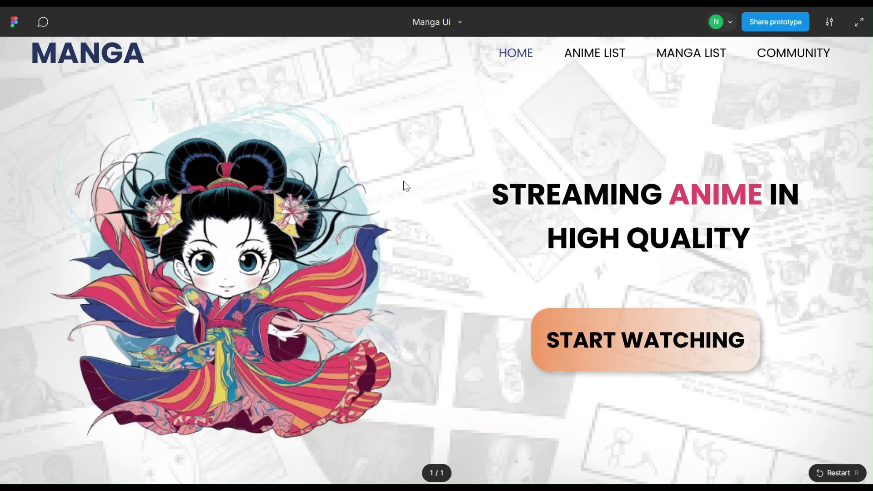
{"action": "key", "text": "Escape"}
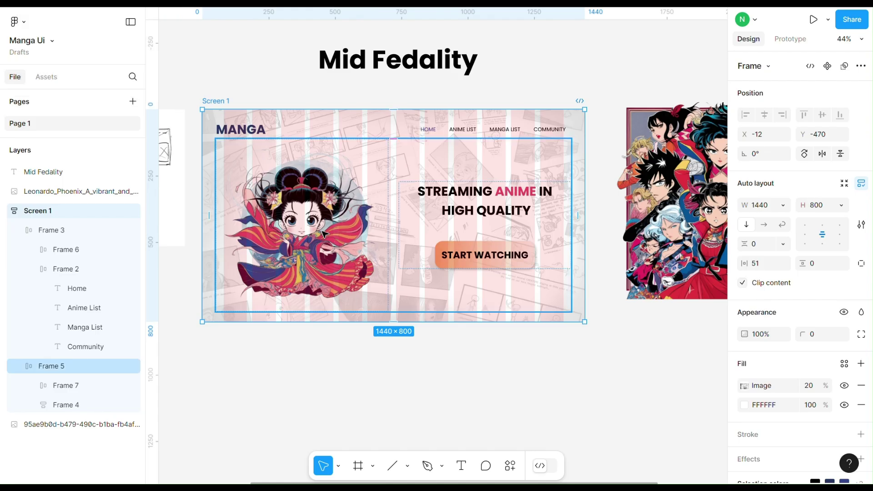
Step: Duplicate the Screen 1 frame and place the copy directly below it, left-aligned with a gap of about 116
{"action": "scroll", "coordinate": [302, 119], "scroll_direction": "left", "scroll_amount": 5}
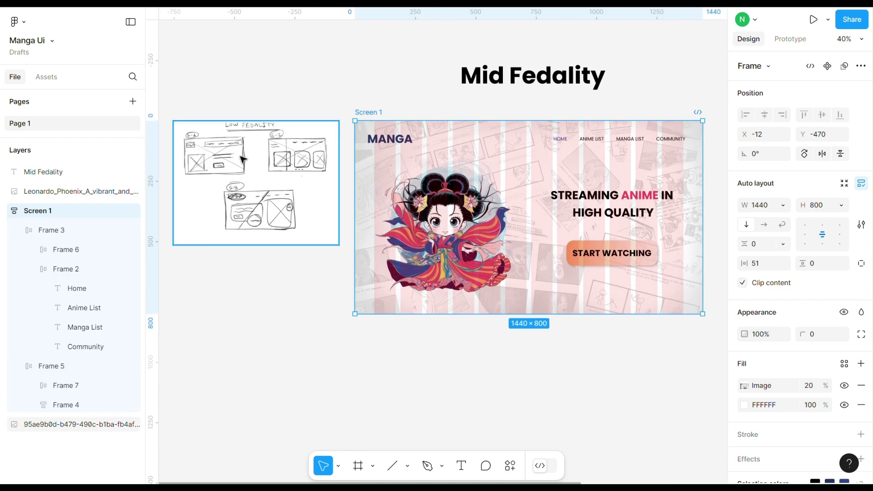
{"action": "left_click", "coordinate": [288, 166]}
{"action": "scroll", "coordinate": [289, 165], "scroll_direction": "down", "scroll_amount": 2}
{"action": "scroll", "coordinate": [288, 165], "scroll_direction": "right", "scroll_amount": 2}
{"action": "left_click", "coordinate": [335, 86]}
{"action": "key", "text": "ctrl+d"}
{"action": "left_click_drag", "start_coordinate": [357, 152], "coordinate": [224, 376]}
{"action": "scroll", "coordinate": [530, 309], "scroll_direction": "left", "scroll_amount": 8}
{"action": "left_click_drag", "start_coordinate": [582, 316], "coordinate": [279, 304]}
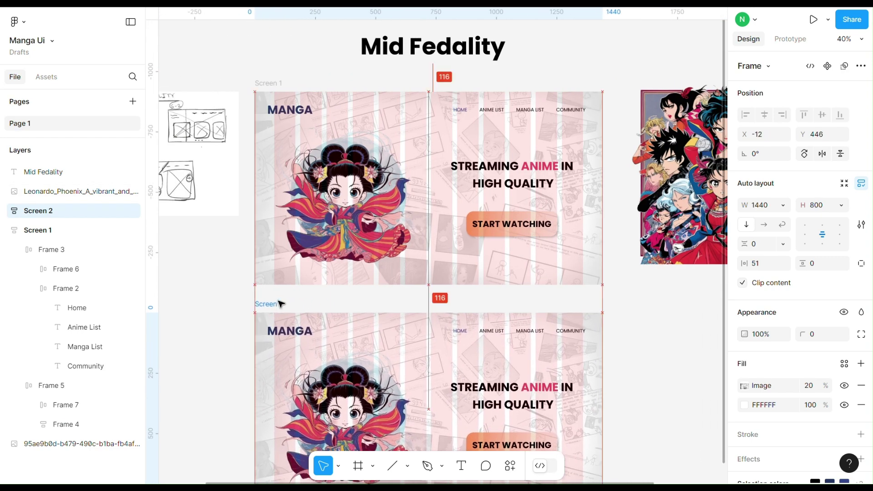
Step: Delete the character illustration, heading and Start Watching button from Screen 2, keeping its navigation bar
{"action": "scroll", "coordinate": [279, 304], "scroll_direction": "down", "scroll_amount": 2}
{"action": "scroll", "coordinate": [307, 230], "scroll_direction": "up", "scroll_amount": 2}
{"action": "scroll", "coordinate": [307, 230], "scroll_direction": "left", "scroll_amount": 2}
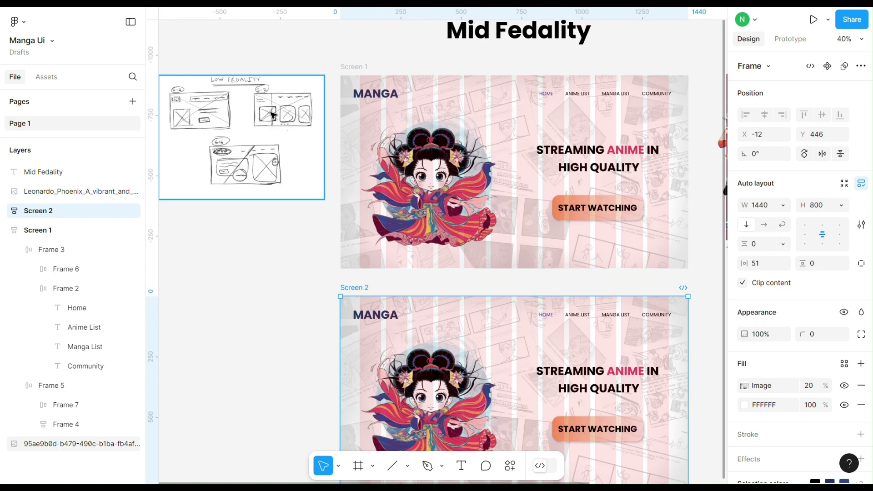
{"action": "scroll", "coordinate": [275, 98], "scroll_direction": "down", "scroll_amount": 2}
{"action": "double_click", "coordinate": [383, 268]}
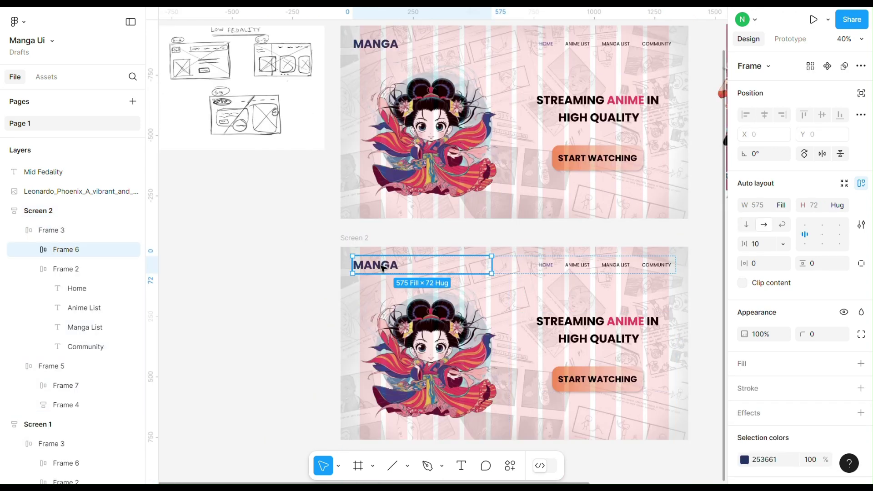
{"action": "left_click", "coordinate": [420, 347]}
{"action": "key", "text": "Delete"}
Step: Set Screen 2's auto layout alignment to top left so the navigation bar sits at the frame's upper edge
{"action": "left_click", "coordinate": [427, 348]}
{"action": "left_click_drag", "start_coordinate": [425, 345], "coordinate": [435, 270]}
{"action": "scroll", "coordinate": [437, 273], "scroll_direction": "right", "scroll_amount": 2}
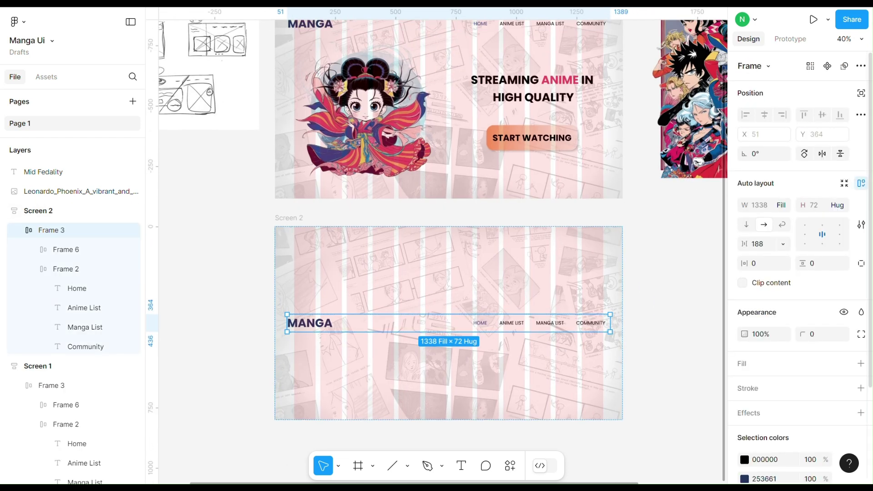
{"action": "left_click", "coordinate": [296, 220]}
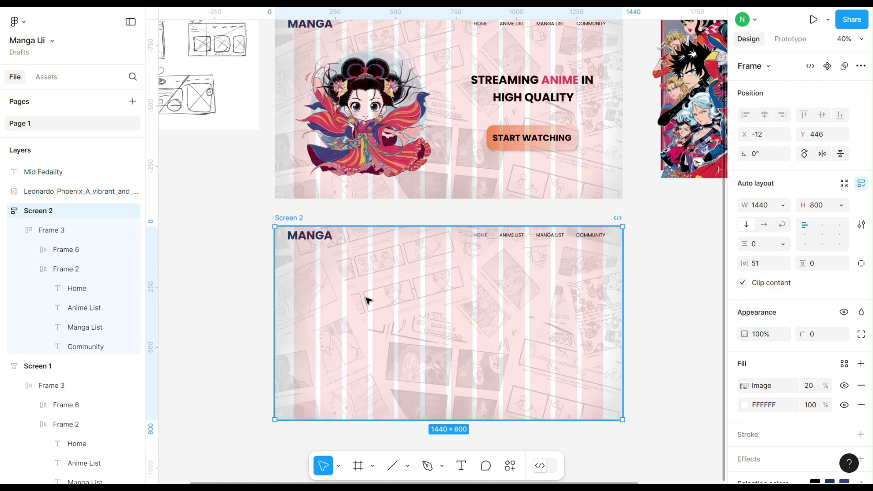
{"action": "left_click", "coordinate": [806, 235]}
{"action": "left_click", "coordinate": [805, 225]}
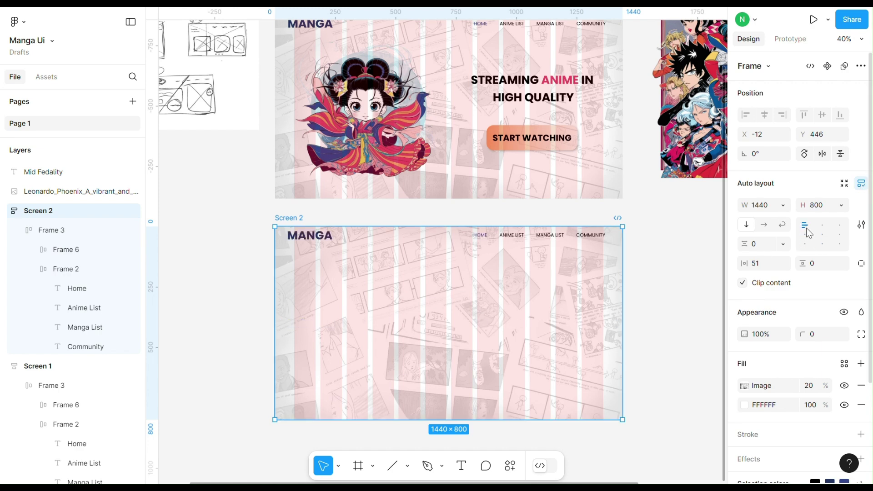
{"action": "left_click", "coordinate": [306, 220]}
{"action": "scroll", "coordinate": [389, 298], "scroll_direction": "up", "scroll_amount": 2}
{"action": "left_click", "coordinate": [389, 298]}
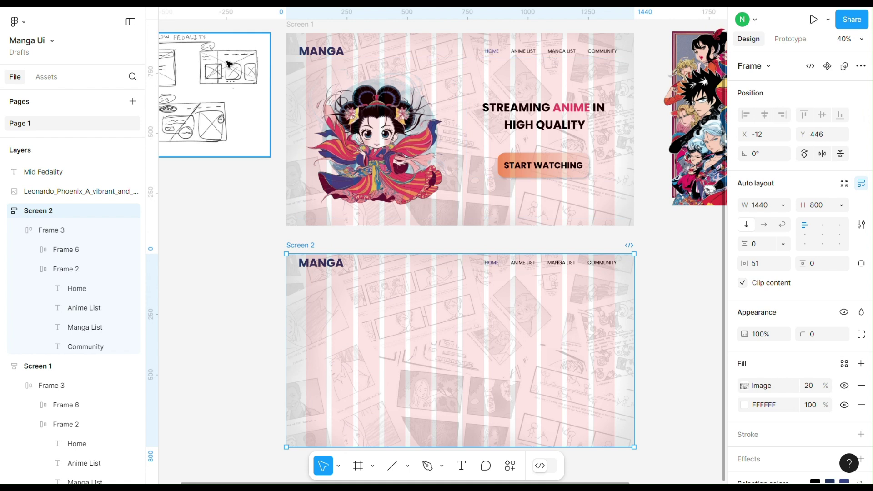
{"action": "left_click", "coordinate": [408, 465]}
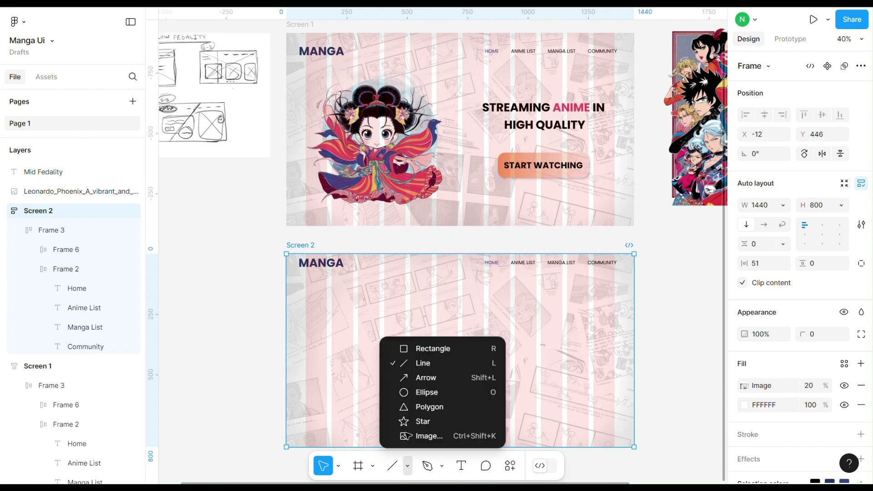
{"action": "left_click", "coordinate": [423, 347]}
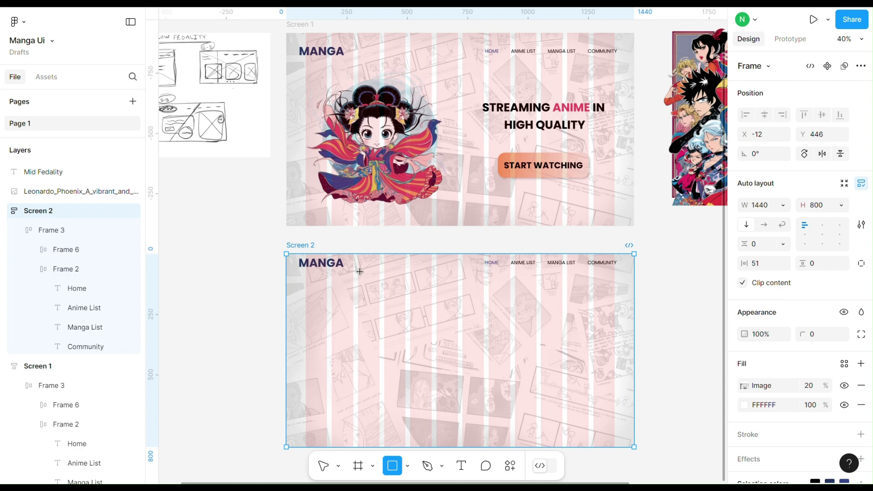
{"action": "left_click_drag", "start_coordinate": [286, 253], "coordinate": [443, 430]}
{"action": "key", "text": "ctrl+z"}
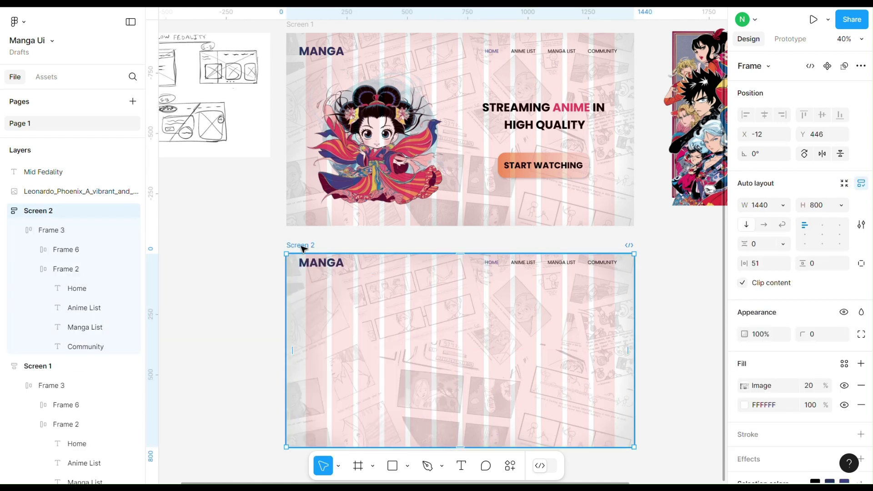
Step: Draw a rectangle of about 515 × 800 covering the left part of Screen 2 at full frame height
{"action": "left_click", "coordinate": [258, 258]}
{"action": "left_click_drag", "start_coordinate": [280, 247], "coordinate": [404, 447]}
{"action": "left_click_drag", "start_coordinate": [362, 248], "coordinate": [366, 254]}
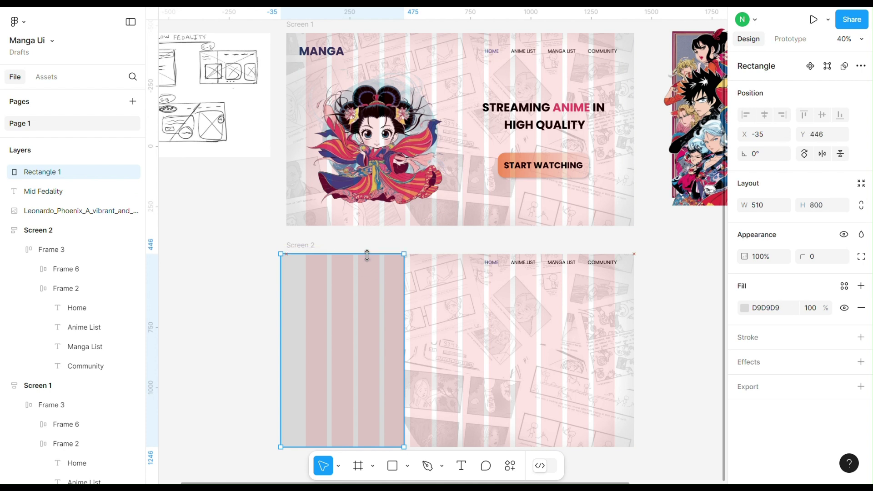
{"action": "mouse_move", "coordinate": [282, 325]}
{"action": "left_mouse_down"}
{"action": "mouse_move", "coordinate": [306, 325]}
{"action": "mouse_move", "coordinate": [286, 326]}
{"action": "left_mouse_up"}
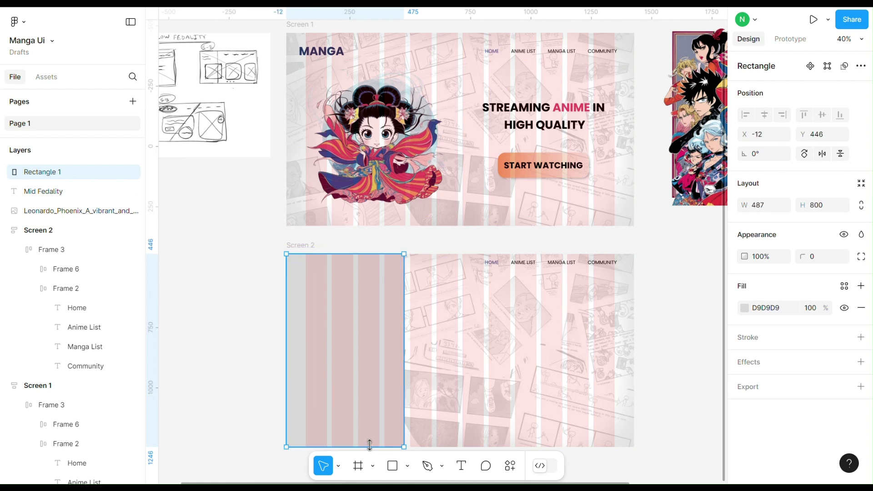
{"action": "scroll", "coordinate": [369, 445], "scroll_direction": "down", "scroll_amount": 2}
{"action": "left_click_drag", "start_coordinate": [405, 336], "coordinate": [411, 339]}
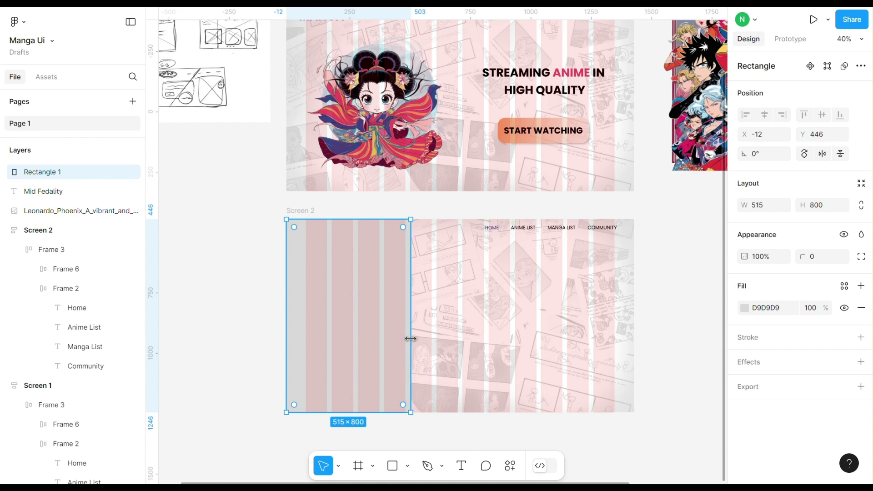
Step: Fill the rectangle with the blue 35468B and put it inside Screen 2 in place of the navigation bar
{"action": "left_click", "coordinate": [744, 308]}
{"action": "left_click", "coordinate": [627, 425]}
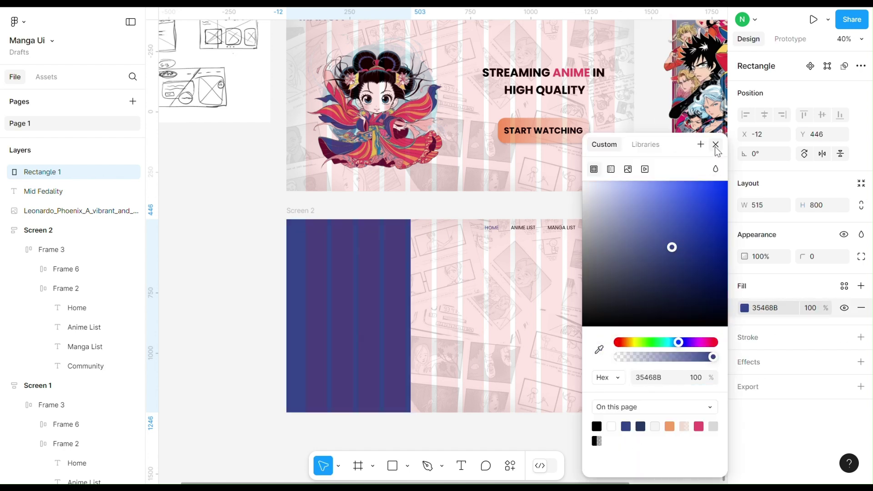
{"action": "left_click", "coordinate": [716, 145]}
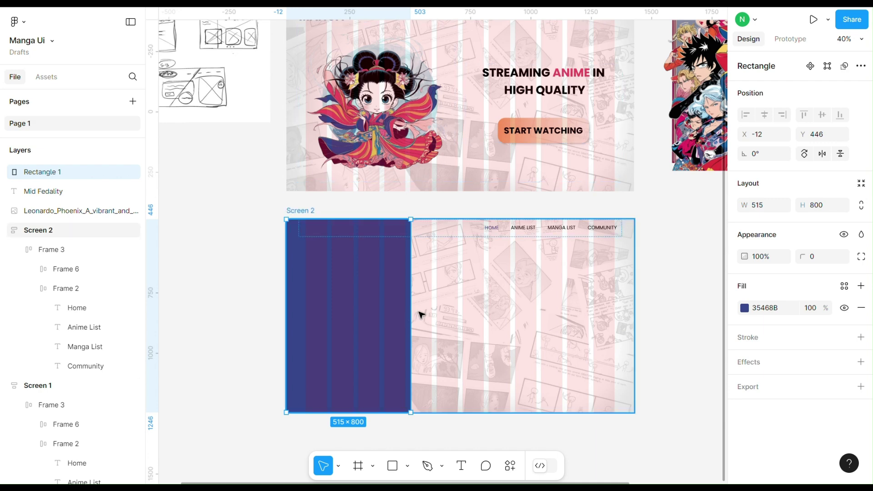
{"action": "left_click", "coordinate": [309, 211]}
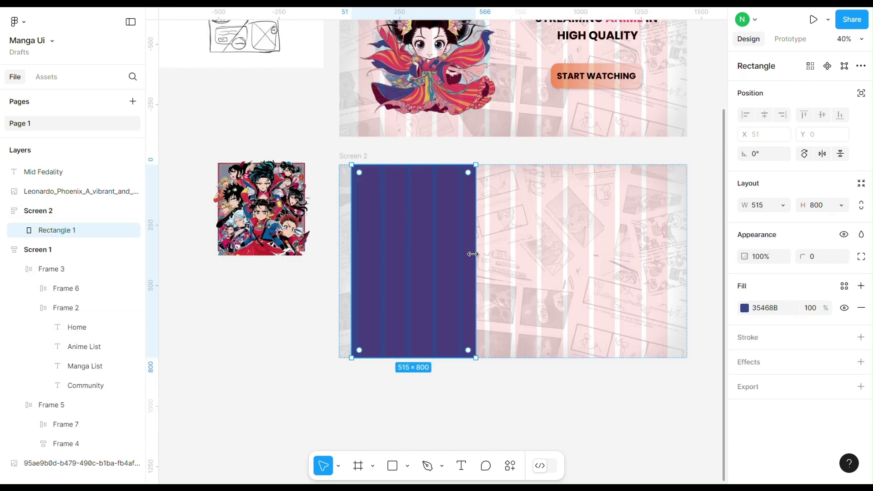
Step: Bend the blue rectangle's right edge outward into a curve, widening the shape to about 599
{"action": "double_click", "coordinate": [475, 252]}
{"action": "left_click", "coordinate": [414, 434]}
{"action": "left_click_drag", "start_coordinate": [474, 262], "coordinate": [498, 263]}
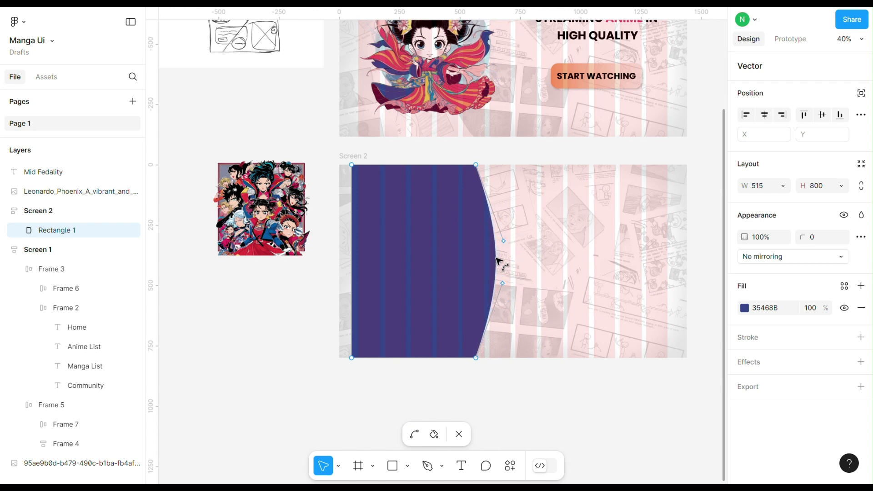
{"action": "left_click", "coordinate": [459, 434]}
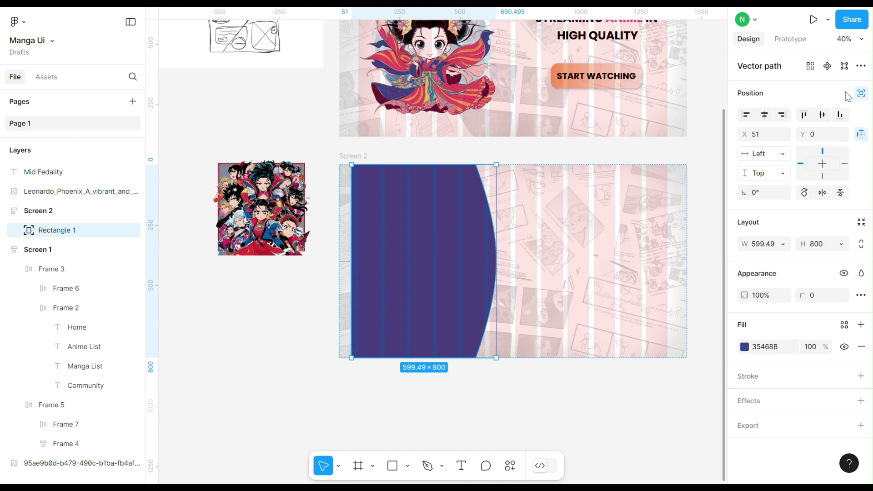
Step: Make the curved blue shape ignore Screen 2's auto layout and move it flush with the frame's left edge
{"action": "left_click", "coordinate": [862, 93]}
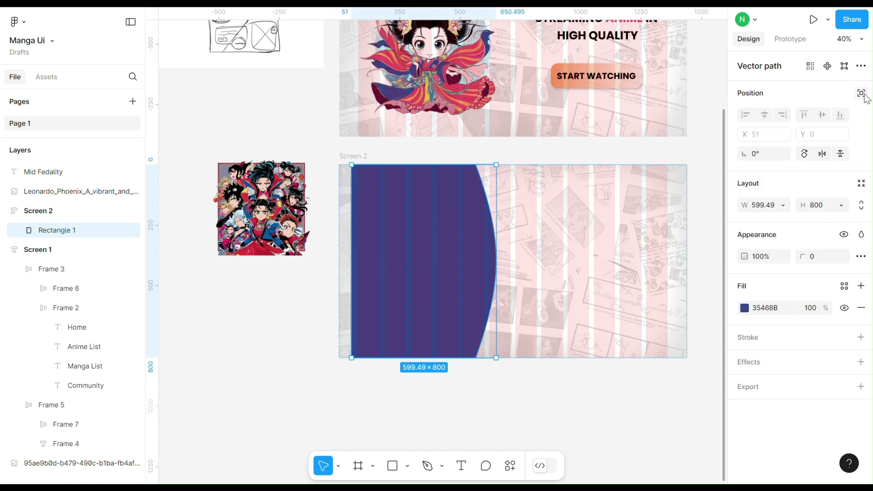
{"action": "left_click", "coordinate": [864, 96]}
{"action": "left_click_drag", "start_coordinate": [474, 230], "coordinate": [440, 240]}
Step: Insert the red Unsplash cosplay photo and place it over the blue shape in Screen 2, ignoring auto layout
{"action": "left_click", "coordinate": [531, 386]}
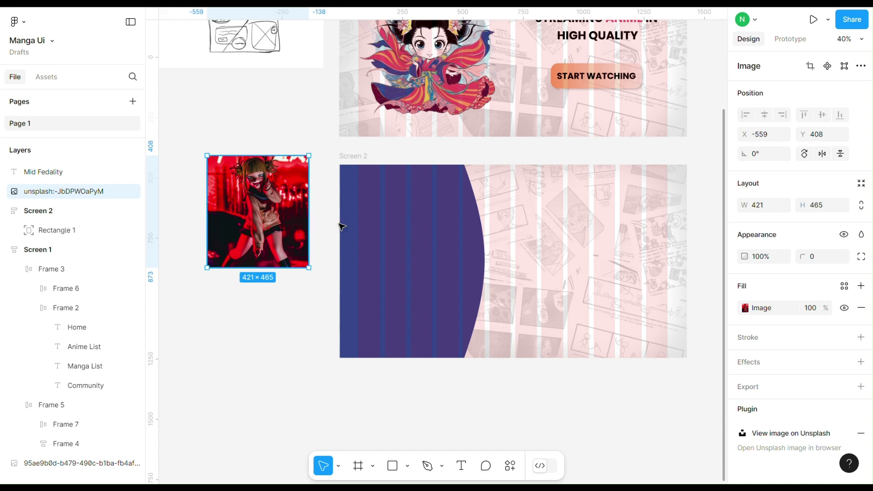
{"action": "left_click_drag", "start_coordinate": [282, 214], "coordinate": [436, 269]}
{"action": "left_click", "coordinate": [861, 94]}
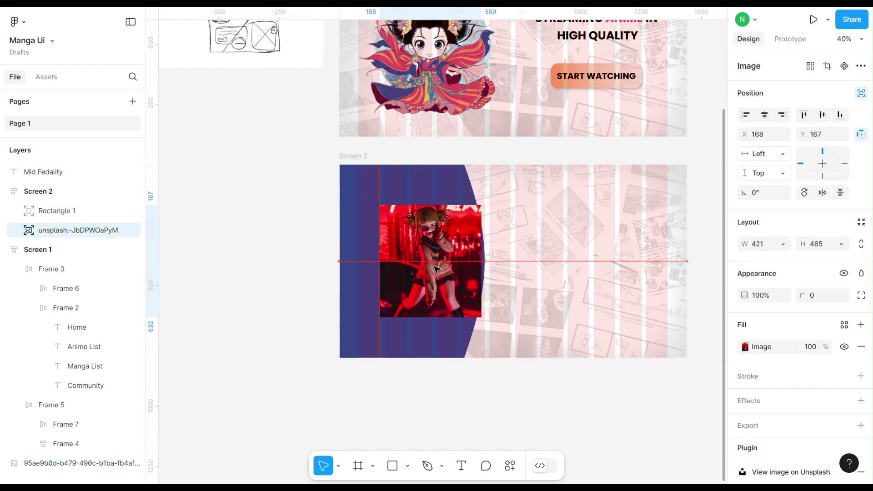
Step: Set the corner radius of the photo in Screen 2 to 30
{"action": "left_click", "coordinate": [819, 295]}
{"action": "type", "text": "30"}
{"action": "key", "text": "Return"}
Step: Enlarge the photo to about 479 × 529 and position it at about X 143, Y 185 over the curved edge
{"action": "left_click_drag", "start_coordinate": [450, 262], "coordinate": [459, 268]}
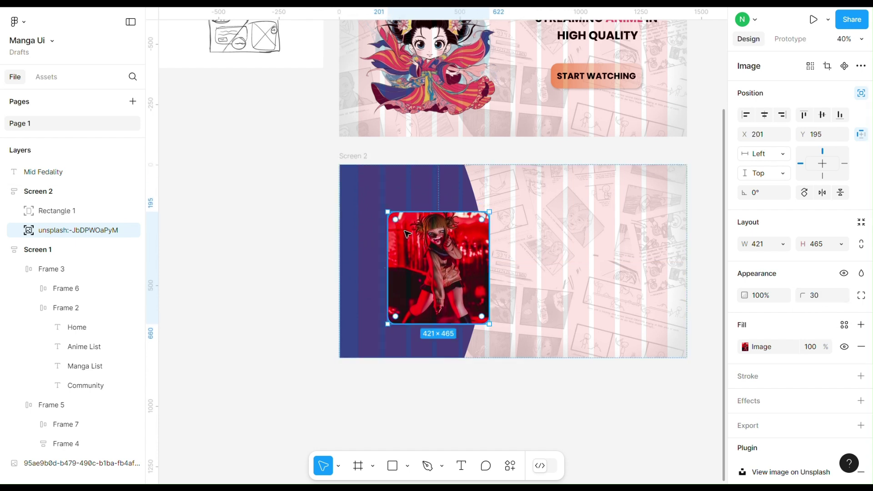
{"action": "left_click_drag", "start_coordinate": [387, 212], "coordinate": [374, 197]}
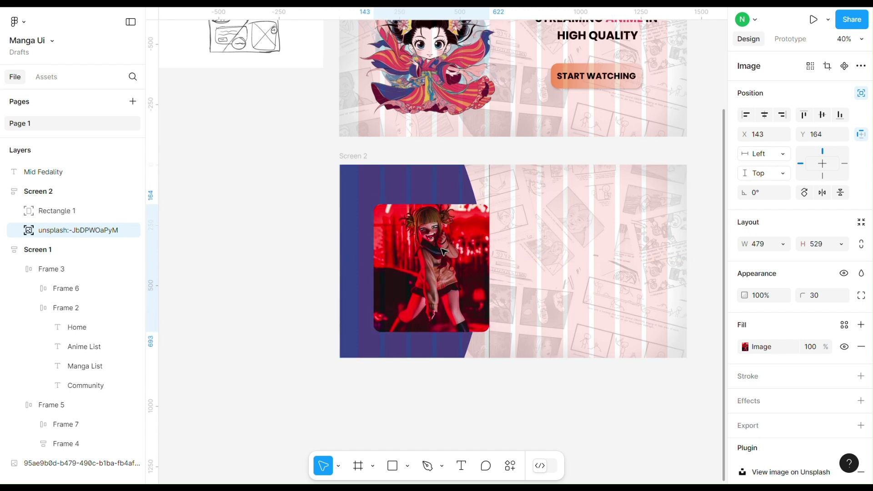
{"action": "left_click_drag", "start_coordinate": [444, 250], "coordinate": [443, 260]}
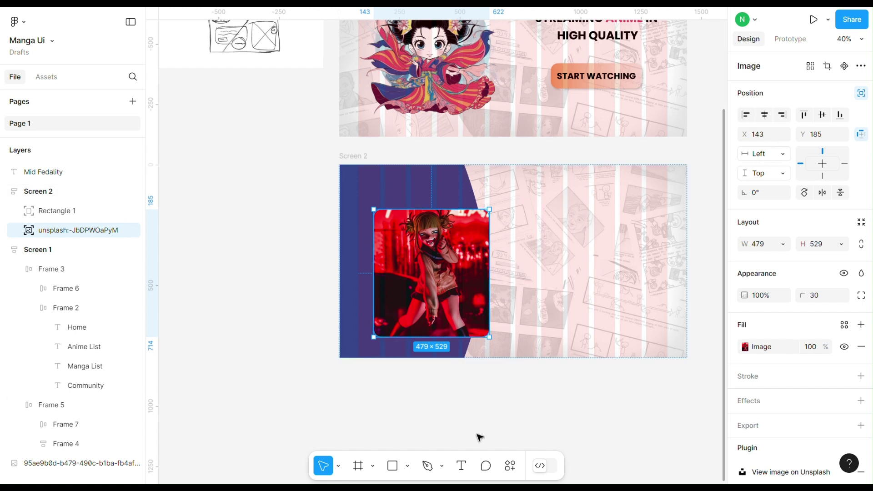
Step: Add the text "Most Popular" on the empty canvas beside Screen 2
{"action": "left_click", "coordinate": [211, 213]}
{"action": "type", "text": "Most Popular"}
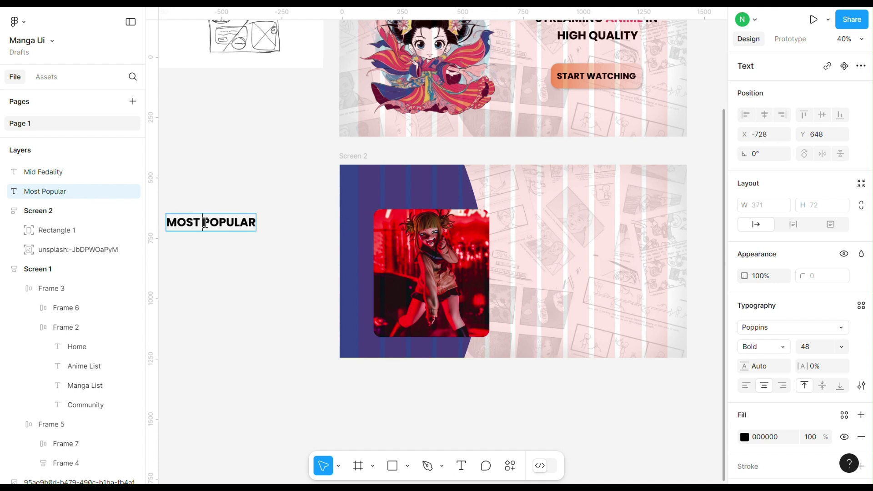
Step: Break the "Most Popular" heading into two lines, left-align it and fill it with white (FFFFFF)
{"action": "key", "text": "Return"}
{"action": "key", "text": "Escape"}
{"action": "left_click", "coordinate": [746, 385]}
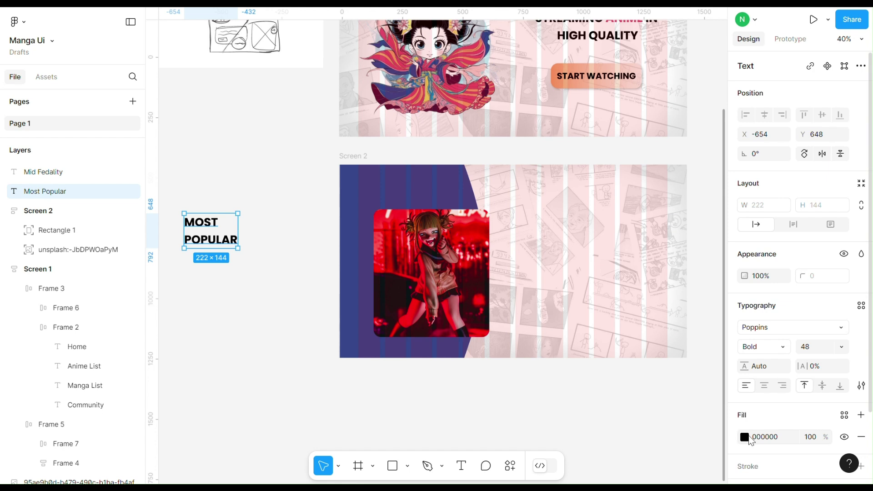
{"action": "left_click", "coordinate": [746, 438]}
{"action": "left_click_drag", "start_coordinate": [601, 197], "coordinate": [541, 157]}
{"action": "left_click", "coordinate": [716, 145]}
Step: Place the heading on Screen 2's blue panel, ignoring auto layout, with font size 32, at about X 80, Y 63
{"action": "left_click_drag", "start_coordinate": [217, 243], "coordinate": [384, 196]}
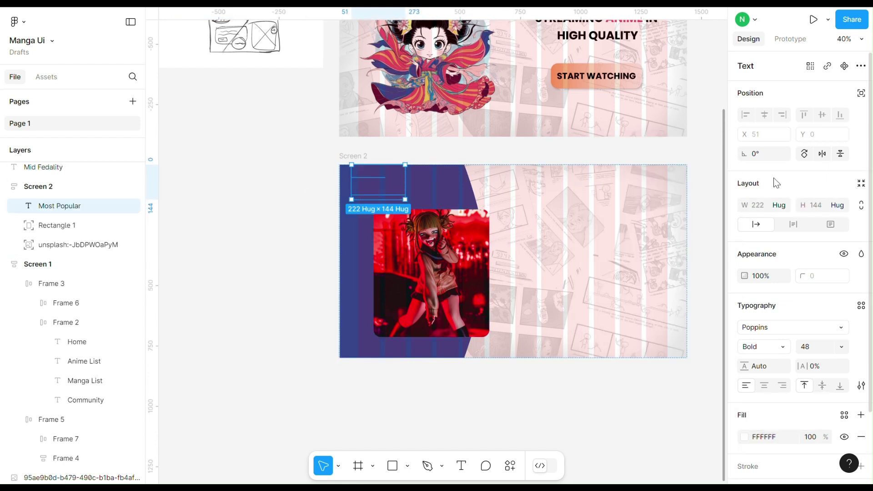
{"action": "left_click", "coordinate": [861, 92]}
{"action": "left_click", "coordinate": [842, 383]}
{"action": "left_click", "coordinate": [821, 341]}
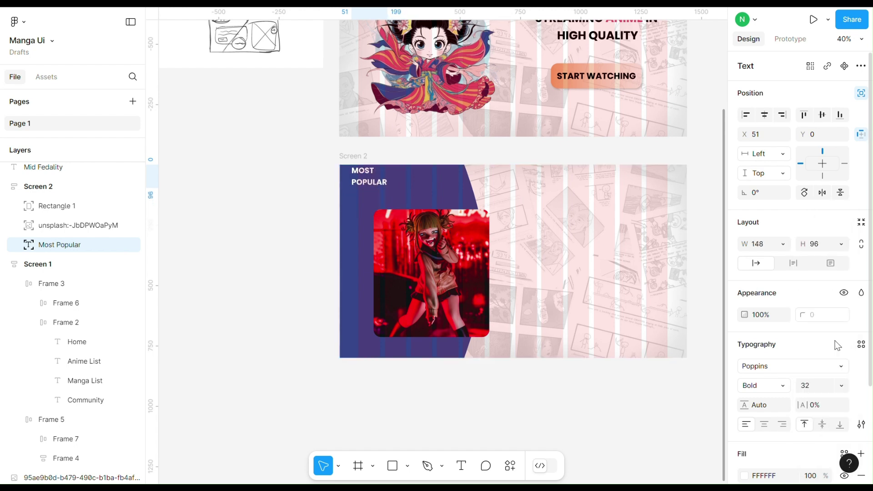
{"action": "mouse_move", "coordinate": [373, 186]}
{"action": "left_mouse_down"}
{"action": "mouse_move", "coordinate": [397, 201]}
{"action": "mouse_move", "coordinate": [381, 200]}
{"action": "left_mouse_up"}
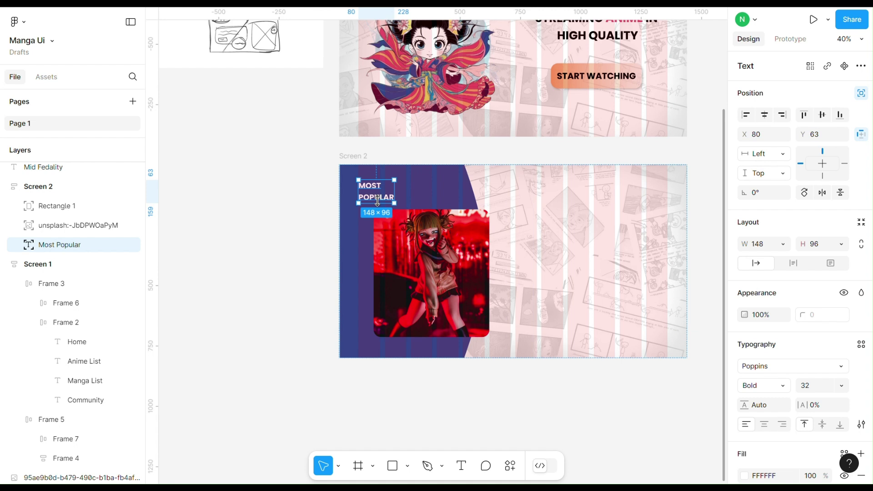
Step: Align the red cosplay photo beneath the heading at X 80, Y 190, and pull the blue panel's curved edge slightly inward
{"action": "left_click", "coordinate": [269, 294]}
{"action": "left_click_drag", "start_coordinate": [438, 268], "coordinate": [428, 273]}
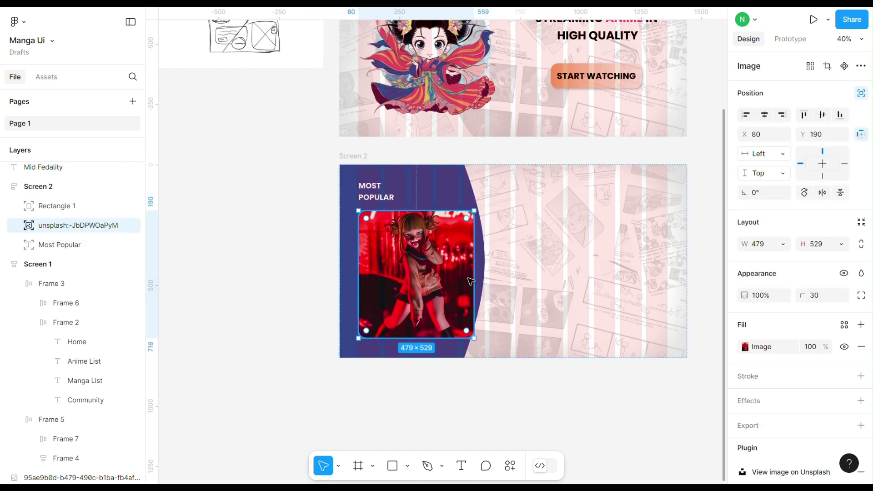
{"action": "left_click", "coordinate": [483, 268]}
{"action": "left_click_drag", "start_coordinate": [484, 266], "coordinate": [476, 261]}
{"action": "left_click", "coordinate": [517, 264]}
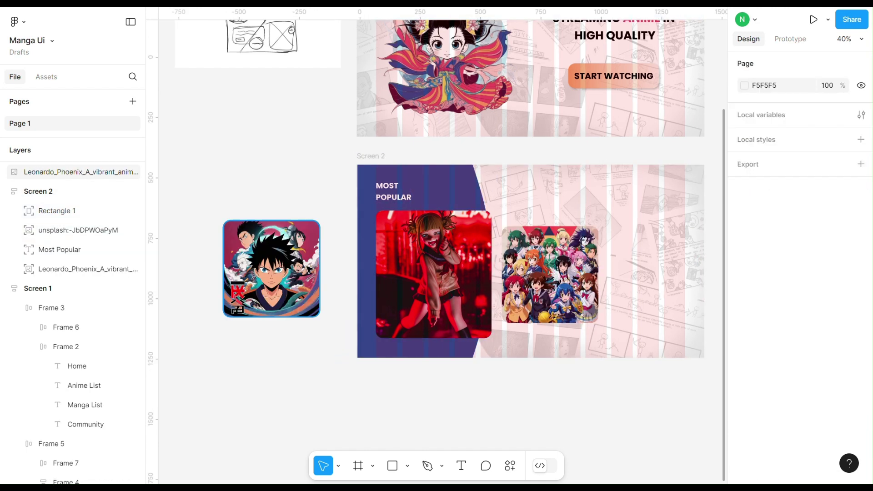
Step: Place the black-haired anime character image in Screen 2, ignoring auto layout, at about X 1045, Y 255 beside the group image
{"action": "left_click_drag", "start_coordinate": [309, 269], "coordinate": [664, 274]}
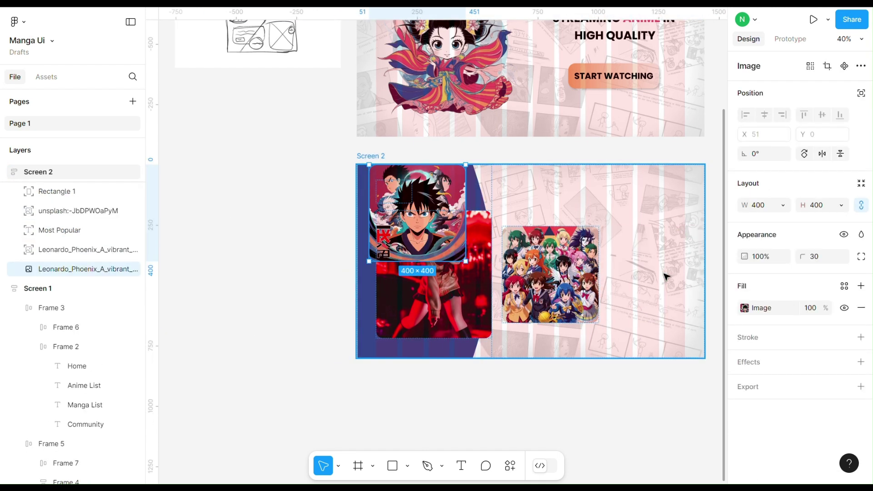
{"action": "left_click", "coordinate": [860, 94]}
{"action": "left_click_drag", "start_coordinate": [435, 219], "coordinate": [676, 281]}
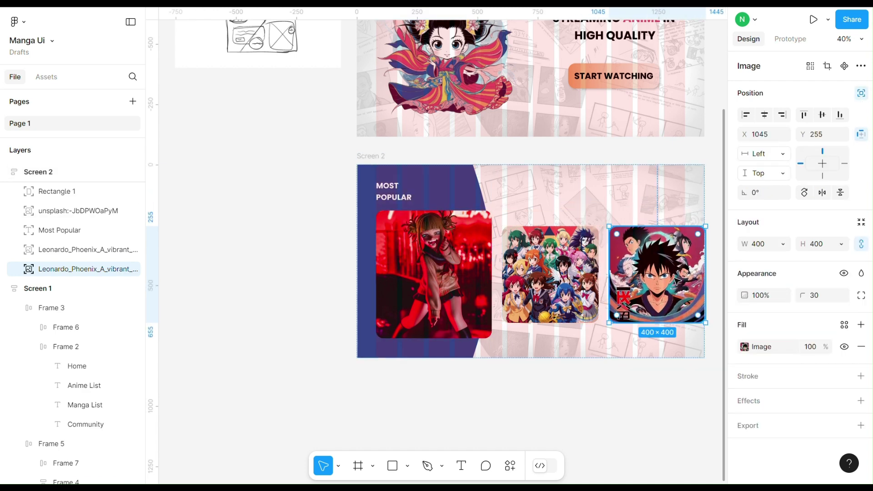
Step: Set the width of both anime images in Screen 2 to 350, keeping their height at 400
{"action": "left_click", "coordinate": [531, 284]}
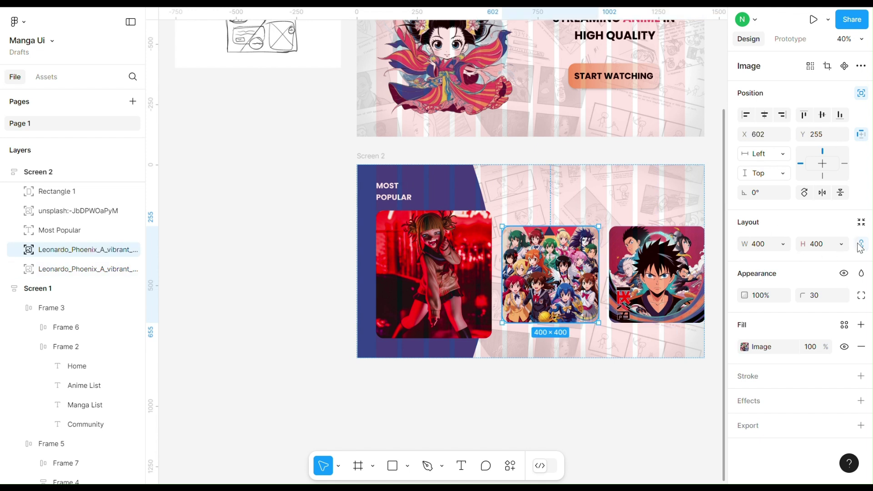
{"action": "left_click", "coordinate": [766, 249]}
{"action": "type", "text": "350"}
{"action": "key", "text": "Return"}
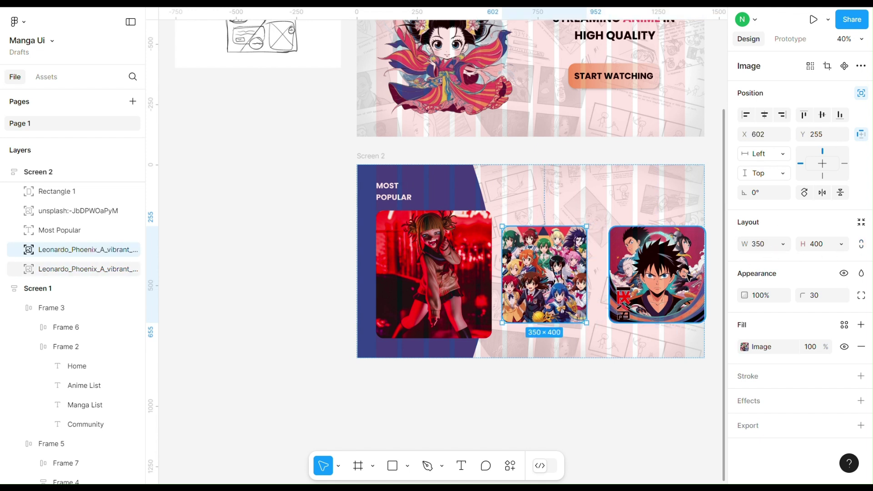
{"action": "key", "text": "Tab"}
{"action": "left_click", "coordinate": [763, 246]}
{"action": "type", "text": "350"}
{"action": "key", "text": "Return"}
Step: Space the three images in Screen 2 evenly with gaps of 38, placing the black-haired character image at X 985
{"action": "left_click", "coordinate": [545, 272]}
{"action": "left_click_drag", "start_coordinate": [561, 273], "coordinate": [567, 273]}
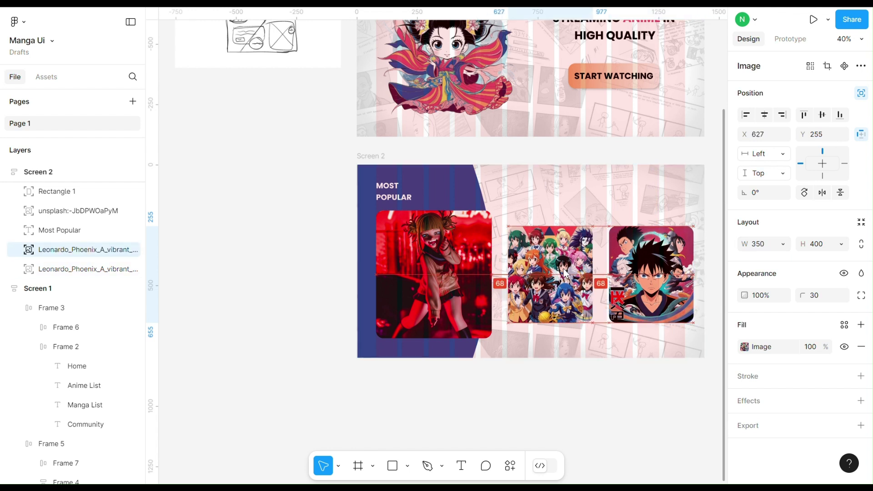
{"action": "key", "text": "ctrl+z"}
{"action": "left_click_drag", "start_coordinate": [642, 279], "coordinate": [628, 278]}
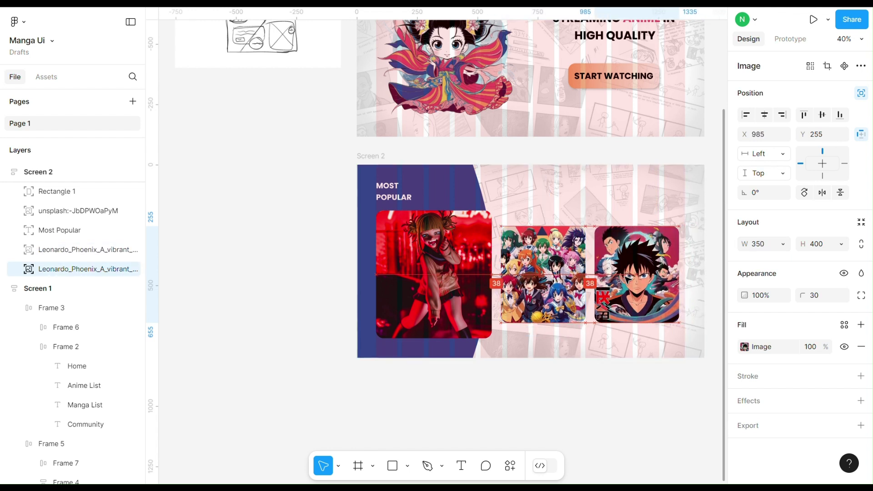
Step: Add a drop shadow with X 4, Y 4 and blur 10 to all three images in Screen 2
{"action": "left_click", "coordinate": [461, 322]}
{"action": "left_click", "coordinate": [544, 272], "text": "shift"}
{"action": "left_click", "coordinate": [636, 272], "text": "shift"}
{"action": "left_click", "coordinate": [861, 401]}
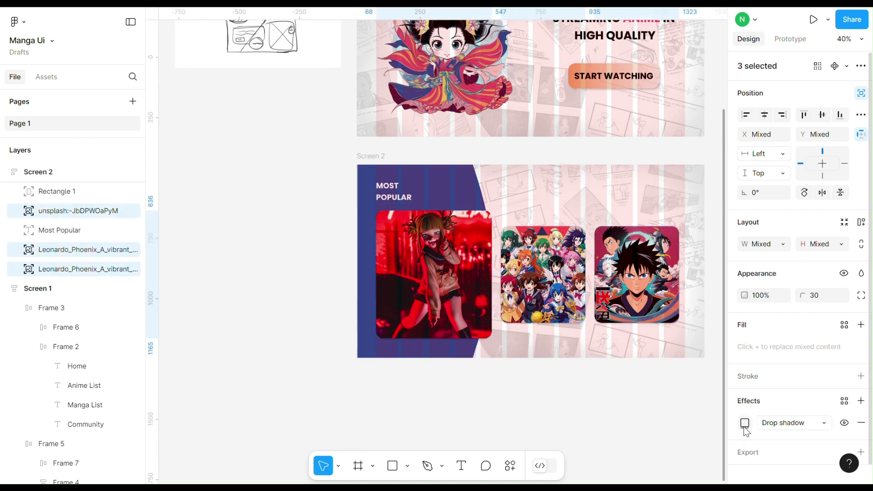
{"action": "left_click", "coordinate": [745, 422]}
{"action": "left_click", "coordinate": [661, 352]}
{"action": "left_click", "coordinate": [664, 394]}
{"action": "type", "text": "10"}
{"action": "key", "text": "Return"}
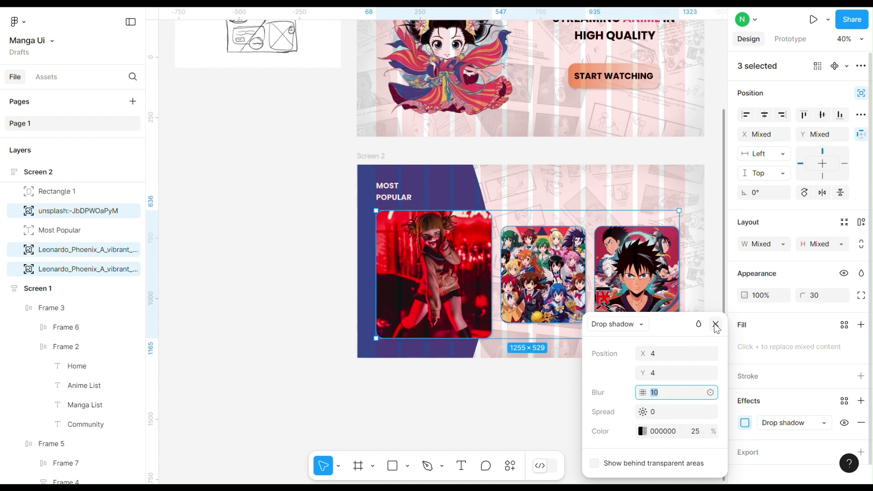
{"action": "left_click", "coordinate": [716, 326]}
{"action": "left_click", "coordinate": [575, 411]}
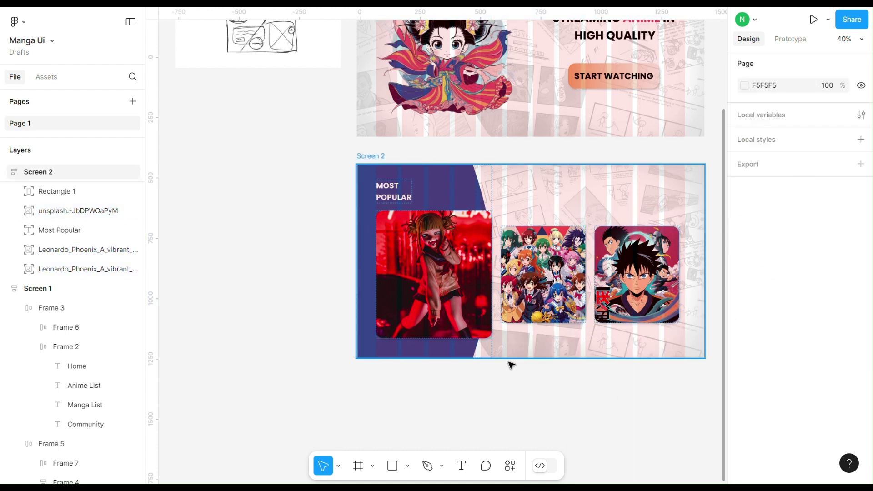
Step: Draw a circle about 37 × 37 and place it below the group image in Screen 2, ignoring auto layout, at about X 622, Y 719
{"action": "left_click", "coordinate": [407, 471]}
{"action": "left_click", "coordinate": [423, 391]}
{"action": "scroll", "coordinate": [447, 364], "scroll_direction": "up", "scroll_amount": 5}
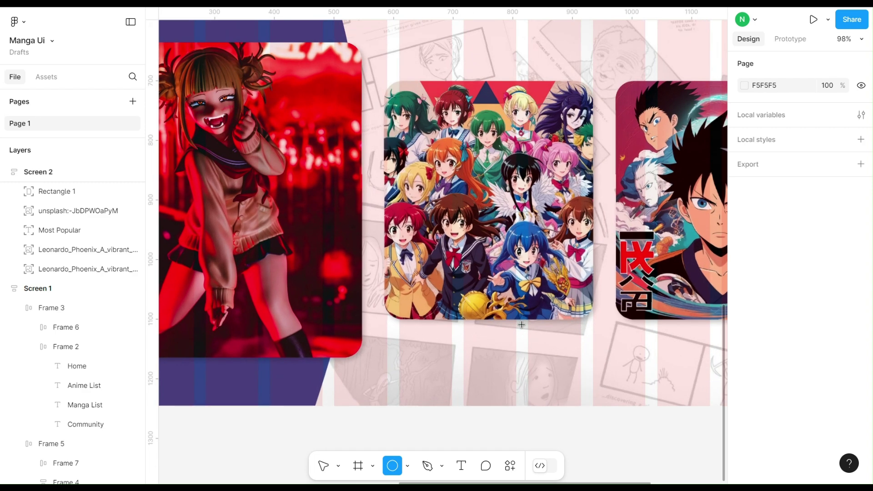
{"action": "left_click_drag", "start_coordinate": [447, 365], "coordinate": [463, 382]}
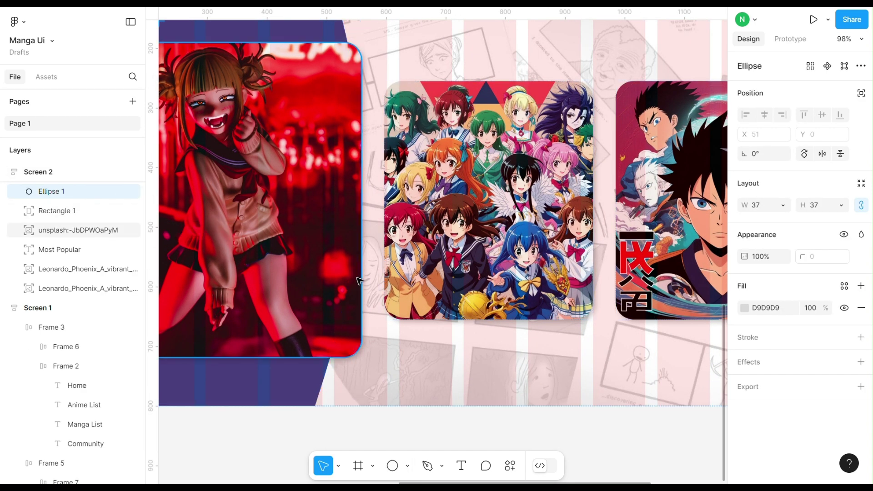
{"action": "key", "text": "shift+1"}
{"action": "left_click", "coordinate": [861, 94]}
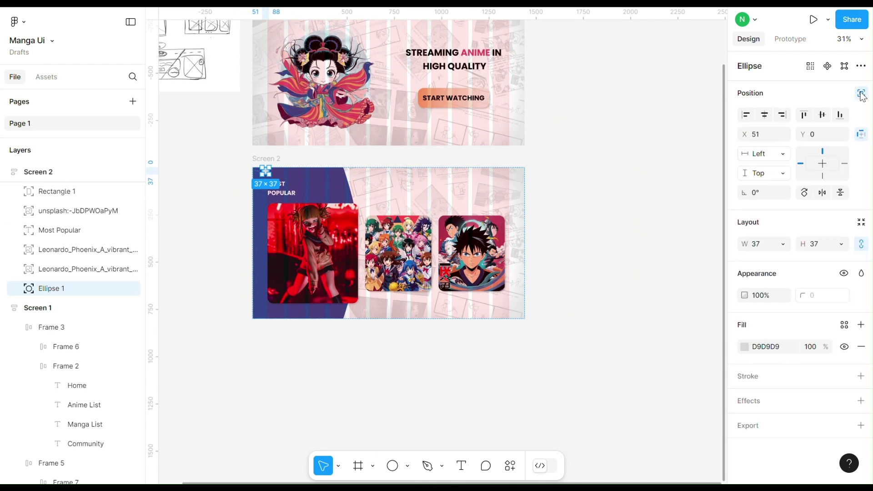
{"action": "left_click_drag", "start_coordinate": [266, 172], "coordinate": [376, 309]}
{"action": "scroll", "coordinate": [377, 309], "scroll_direction": "up", "scroll_amount": 5}
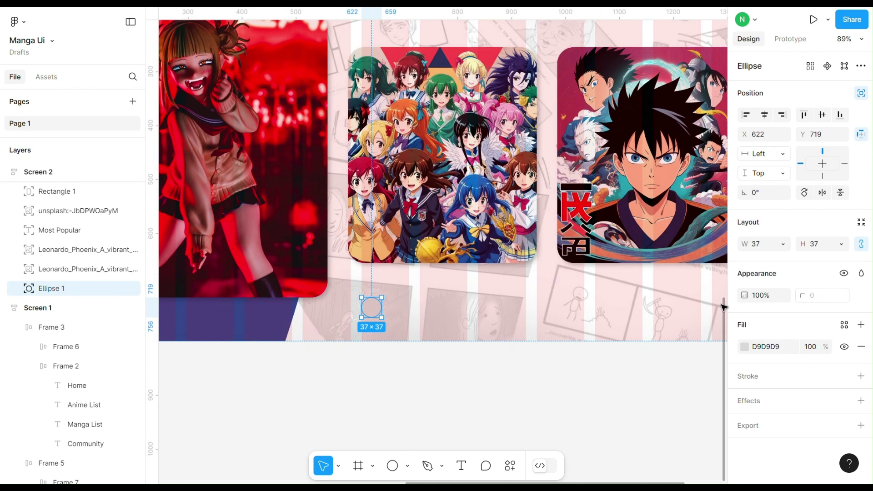
Step: Fill the circle with the blue 35468B and resize it to 20 × 20
{"action": "left_click", "coordinate": [744, 347]}
{"action": "left_click", "coordinate": [670, 427]}
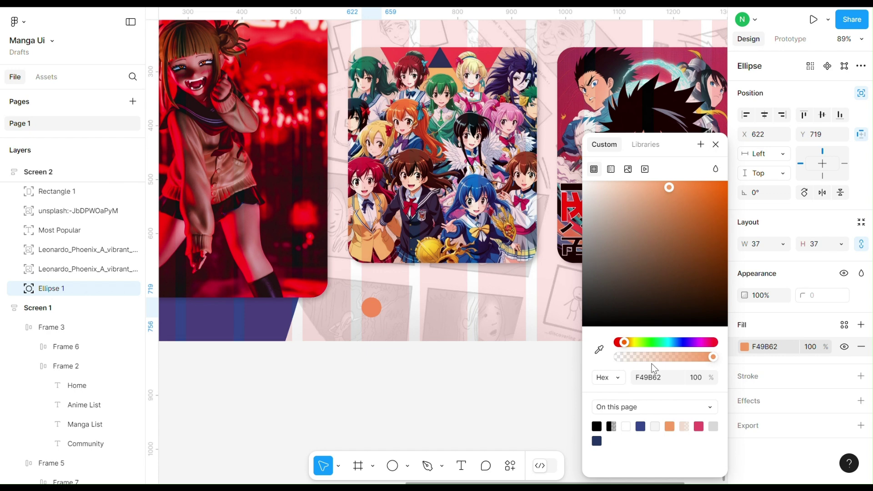
{"action": "left_click", "coordinate": [640, 426]}
{"action": "left_click", "coordinate": [716, 144]}
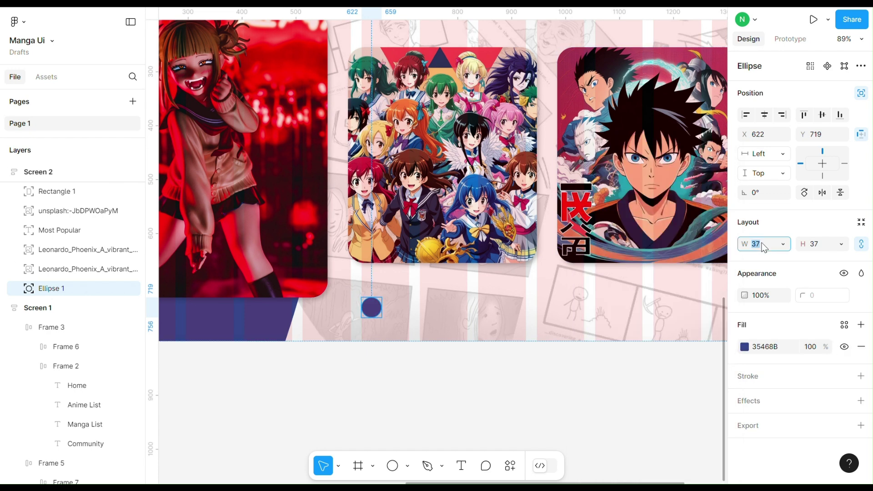
{"action": "left_click", "coordinate": [764, 246]}
{"action": "type", "text": "20"}
{"action": "key", "text": "Return"}
Step: Position the blue dot below the group image at Y 735 and duplicate it twice to form a row of three dots
{"action": "left_click_drag", "start_coordinate": [366, 301], "coordinate": [485, 312]}
{"action": "scroll", "coordinate": [364, 307], "scroll_direction": "down", "scroll_amount": 5}
{"action": "scroll", "coordinate": [364, 308], "scroll_direction": "up", "scroll_amount": 3}
{"action": "scroll", "coordinate": [440, 312], "scroll_direction": "up", "scroll_amount": 3}
Step: Set the fill opacity of the second and third dots to 40%
{"action": "left_click", "coordinate": [460, 308], "text": "shift"}
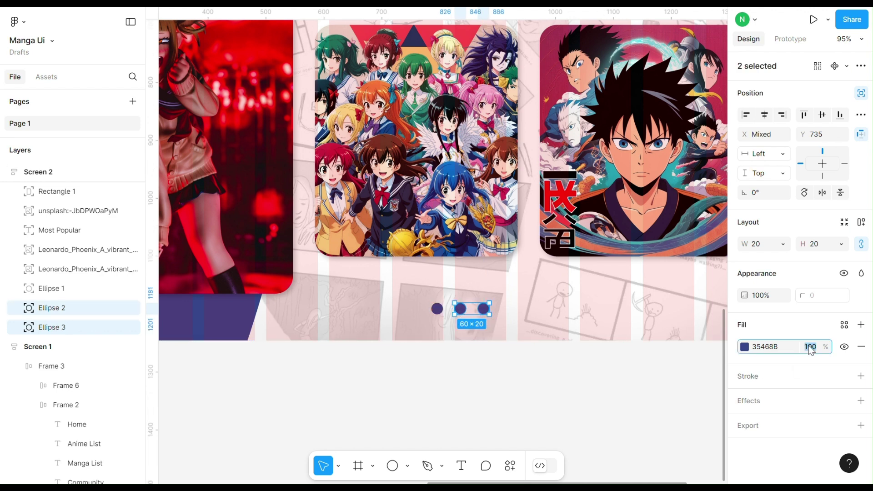
{"action": "type", "text": "40"}
{"action": "key", "text": "Return"}
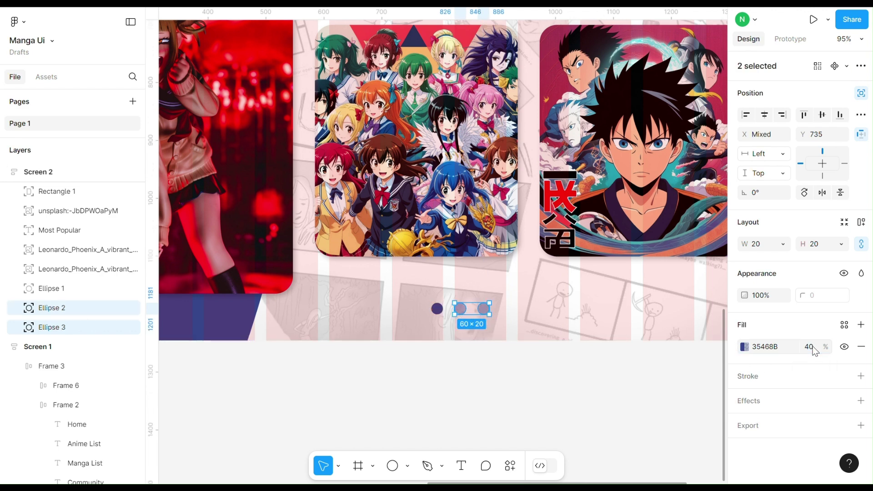
{"action": "left_click", "coordinate": [620, 392]}
Step: Copy the navigation links frame (Home, Anime List, Manga List, Community) from Screen 1 into Screen 2
{"action": "scroll", "coordinate": [620, 392], "scroll_direction": "down", "scroll_amount": 5}
{"action": "scroll", "coordinate": [395, 214], "scroll_direction": "up", "scroll_amount": 5}
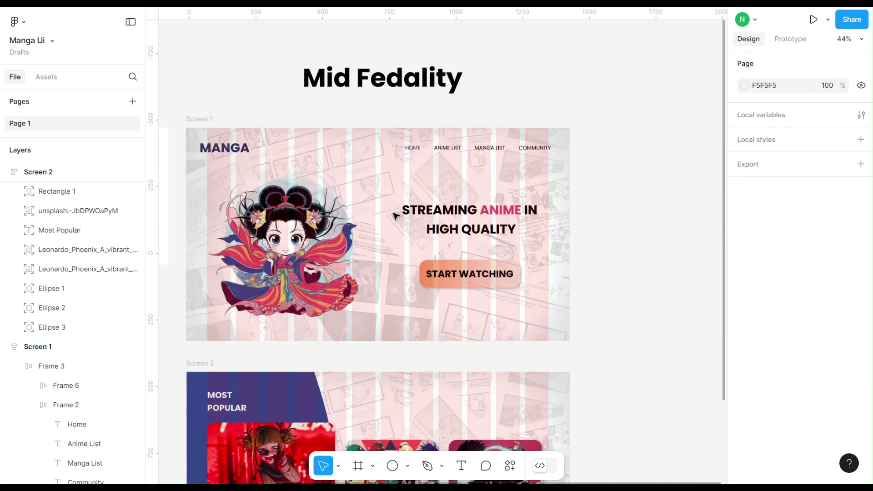
{"action": "left_click", "coordinate": [468, 168]}
{"action": "left_click", "coordinate": [470, 168]}
{"action": "left_click_drag", "start_coordinate": [482, 165], "coordinate": [660, 336]}
{"action": "scroll", "coordinate": [647, 341], "scroll_direction": "down", "scroll_amount": 3}
{"action": "scroll", "coordinate": [610, 234], "scroll_direction": "down", "scroll_amount": 3}
{"action": "left_click_drag", "start_coordinate": [600, 233], "coordinate": [358, 272]}
{"action": "scroll", "coordinate": [511, 283], "scroll_direction": "up", "scroll_amount": 5}
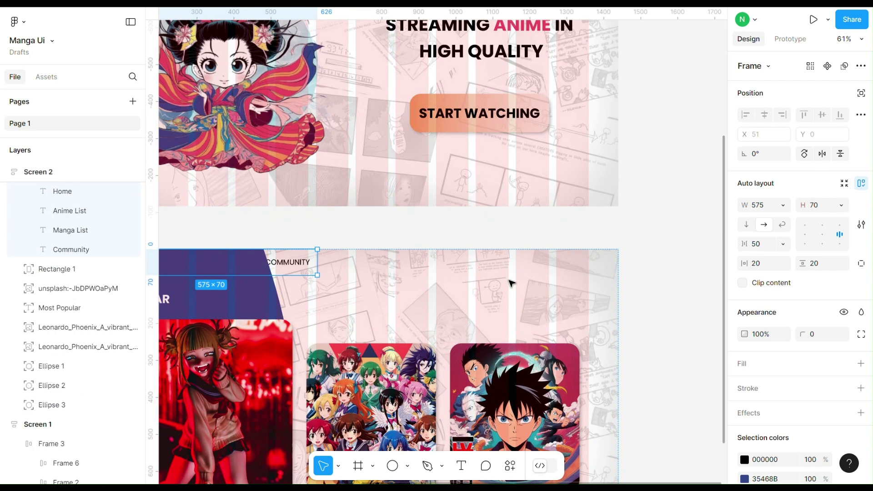
Step: Make the copied navigation frame ignore auto layout and place it in Screen 2's upper area above the two anime images
{"action": "left_click", "coordinate": [861, 93]}
{"action": "left_click_drag", "start_coordinate": [291, 272], "coordinate": [565, 275]}
{"action": "scroll", "coordinate": [563, 275], "scroll_direction": "down", "scroll_amount": 1}
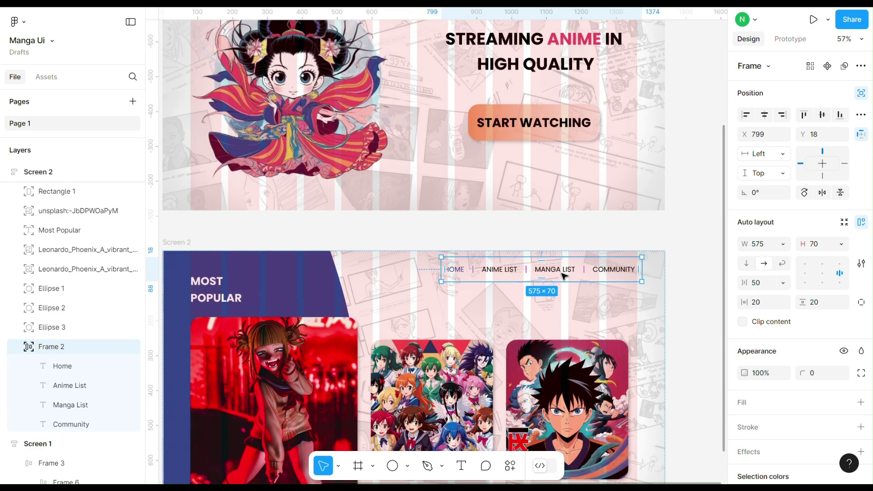
{"action": "scroll", "coordinate": [564, 275], "scroll_direction": "down", "scroll_amount": 2}
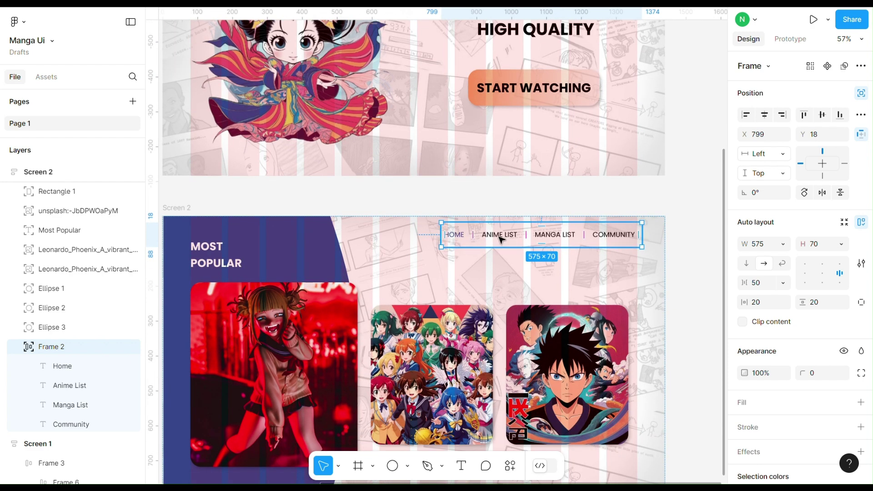
{"action": "left_click_drag", "start_coordinate": [506, 237], "coordinate": [502, 235]}
Step: Recolor the Home link black and the Anime List link blue in Screen 2's navigation
{"action": "double_click", "coordinate": [461, 234]}
{"action": "left_click", "coordinate": [744, 436]}
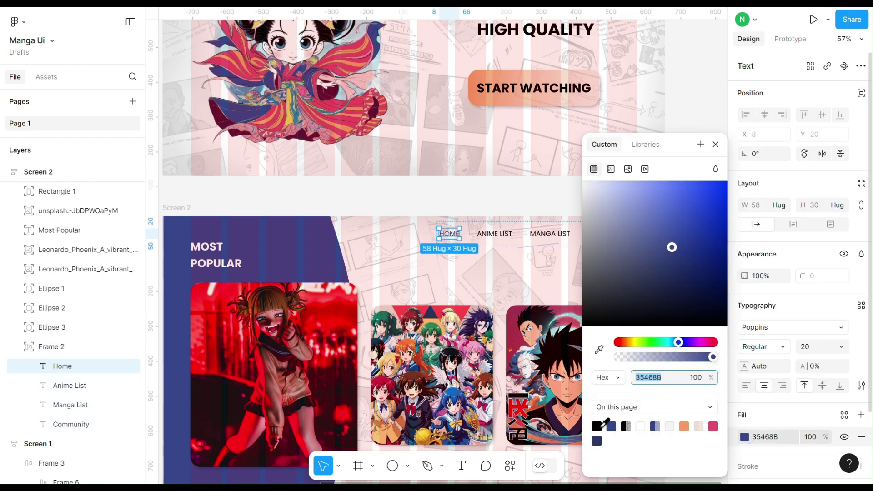
{"action": "left_click", "coordinate": [494, 234]}
{"action": "left_click", "coordinate": [744, 436]}
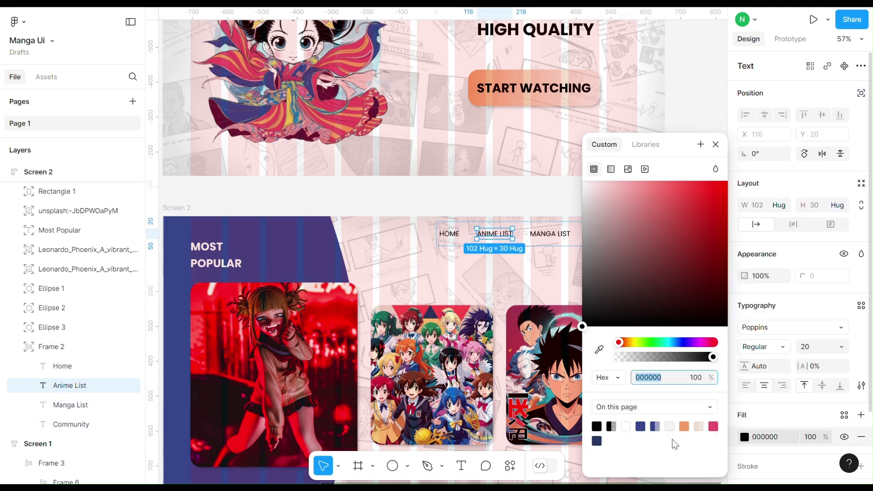
{"action": "left_click", "coordinate": [715, 144]}
{"action": "left_click", "coordinate": [682, 245]}
Step: Preview Screen 2 in presentation mode and return to the editor
{"action": "scroll", "coordinate": [686, 246], "scroll_direction": "down", "scroll_amount": 4}
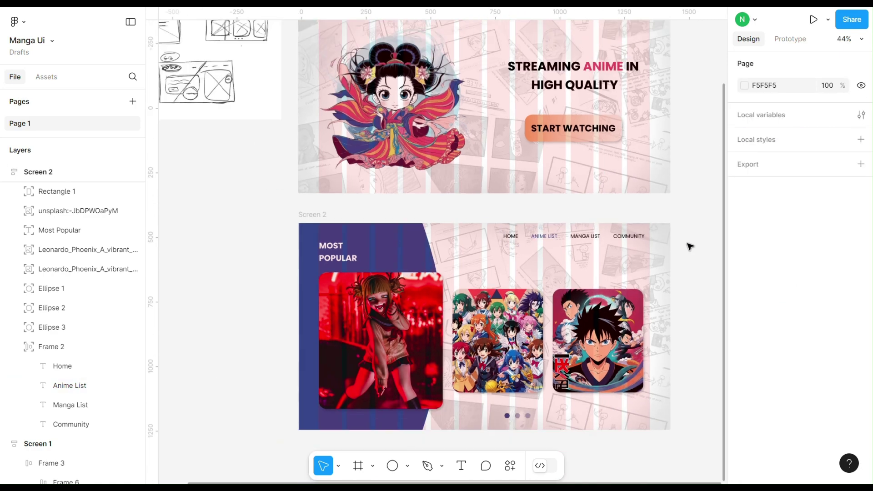
{"action": "scroll", "coordinate": [689, 245], "scroll_direction": "down", "scroll_amount": 2}
{"action": "left_click", "coordinate": [323, 210]}
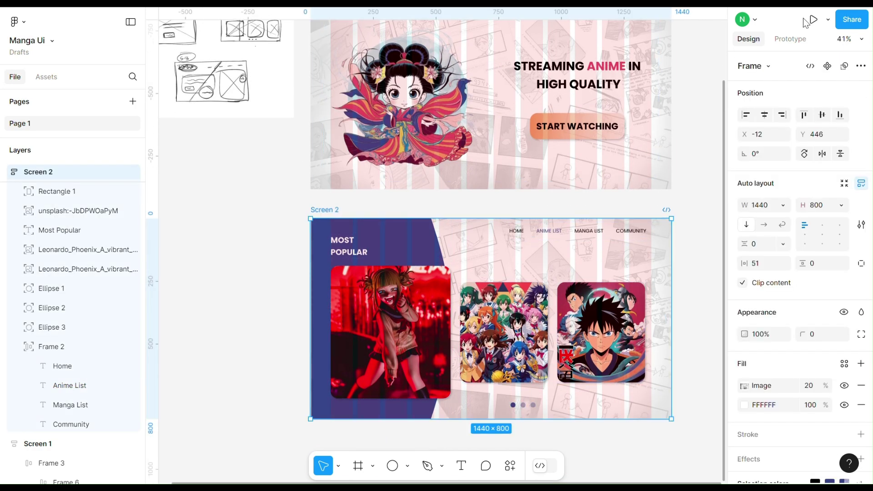
{"action": "left_click", "coordinate": [814, 19]}
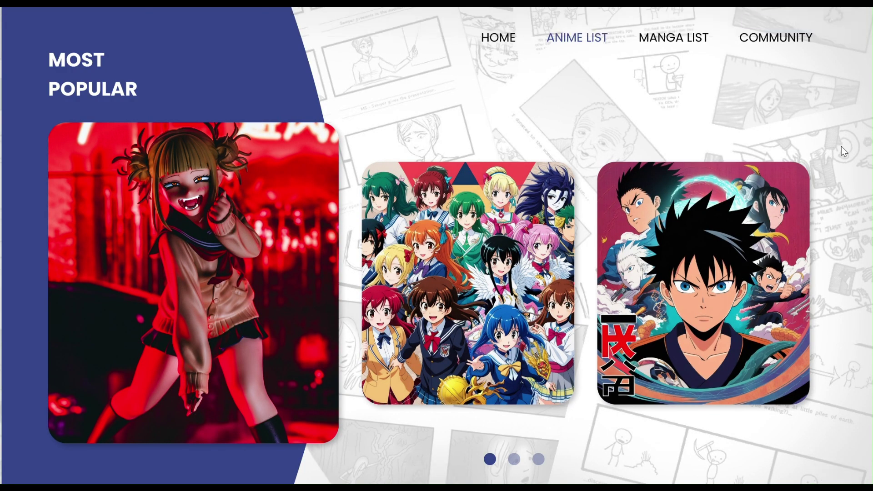
{"action": "scroll", "coordinate": [841, 147], "scroll_direction": "down", "scroll_amount": 1}
{"action": "key", "text": "Escape"}
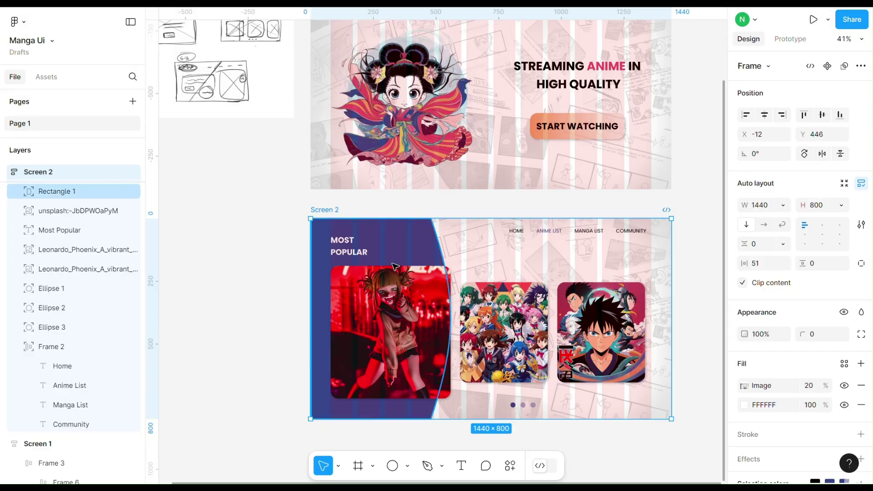
Step: Move the low-fidelity sketch image down beside the empty canvas below Screen 2, at about X -774, Y 1019
{"action": "scroll", "coordinate": [359, 265], "scroll_direction": "up", "scroll_amount": 5}
{"action": "scroll", "coordinate": [253, 175], "scroll_direction": "down", "scroll_amount": 3}
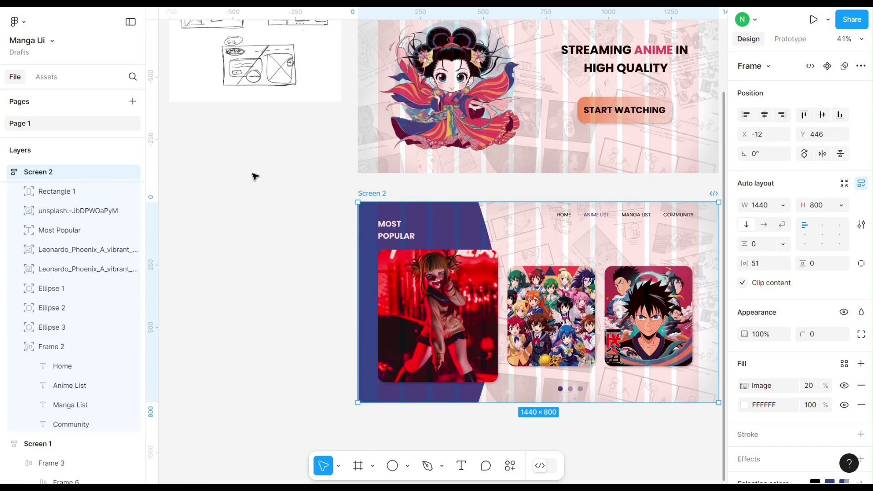
{"action": "left_click", "coordinate": [254, 68]}
{"action": "left_click_drag", "start_coordinate": [255, 68], "coordinate": [272, 411]}
{"action": "scroll", "coordinate": [295, 253], "scroll_direction": "down", "scroll_amount": 5}
{"action": "left_click_drag", "start_coordinate": [297, 185], "coordinate": [278, 219]}
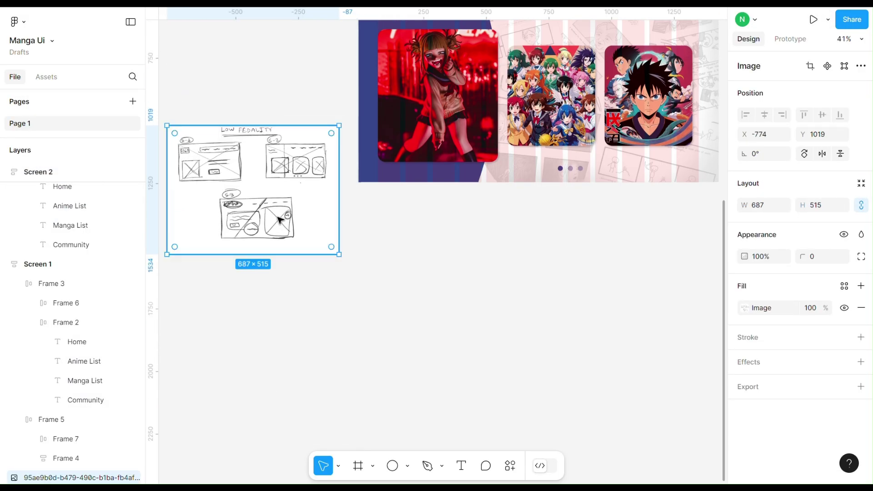
Step: Duplicate Screen 2 and place the copy, Screen 3, below it at about X -12, Y 1433
{"action": "scroll", "coordinate": [279, 219], "scroll_direction": "up", "scroll_amount": 1}
{"action": "left_click", "coordinate": [383, 27]}
{"action": "key", "text": "ctrl+d"}
{"action": "scroll", "coordinate": [383, 28], "scroll_direction": "down", "scroll_amount": 5}
{"action": "scroll", "coordinate": [383, 28], "scroll_direction": "up", "scroll_amount": 5}
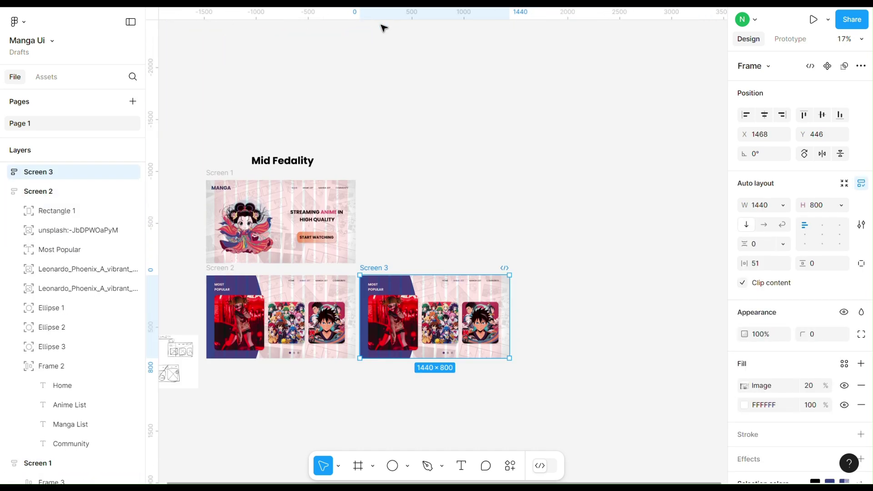
{"action": "left_click_drag", "start_coordinate": [384, 269], "coordinate": [231, 373]}
{"action": "scroll", "coordinate": [231, 373], "scroll_direction": "up", "scroll_amount": 3}
Step: Delete the three anime images and the Most Popular heading from Screen 3
{"action": "left_click", "coordinate": [463, 340]}
{"action": "key", "text": "Delete"}
{"action": "left_click", "coordinate": [497, 337]}
{"action": "key", "text": "Delete"}
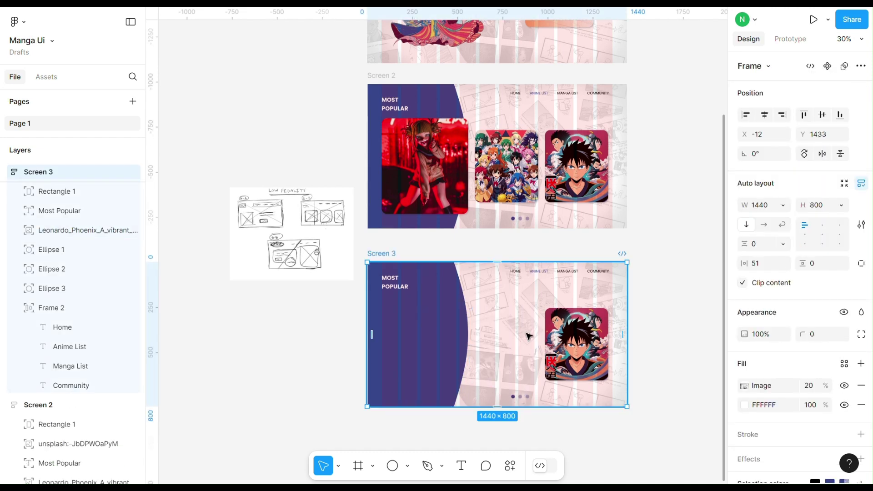
{"action": "left_click", "coordinate": [567, 341]}
{"action": "key", "text": "Delete"}
{"action": "left_click", "coordinate": [394, 281]}
{"action": "key", "text": "Delete"}
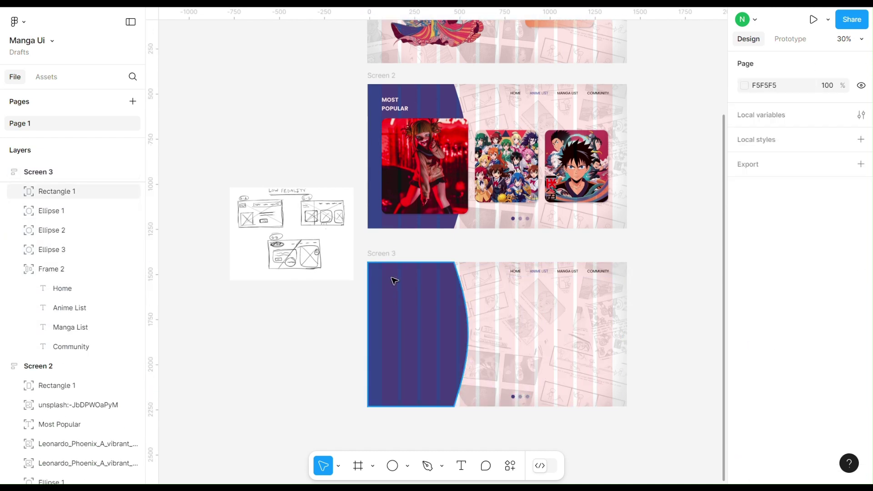
Step: Edit the blue shape's vector path in Screen 3 and straighten its curved inner edge by adjusting the curve handle
{"action": "left_click", "coordinate": [466, 341]}
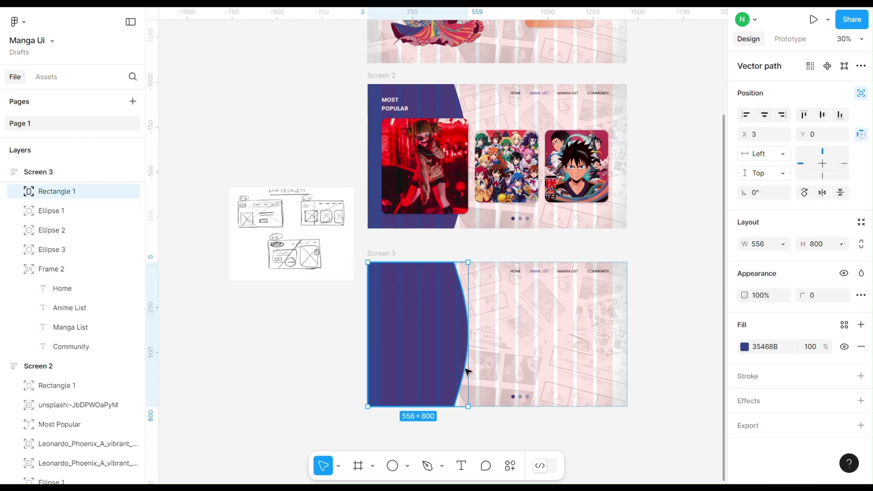
{"action": "scroll", "coordinate": [465, 334], "scroll_direction": "up", "scroll_amount": 3}
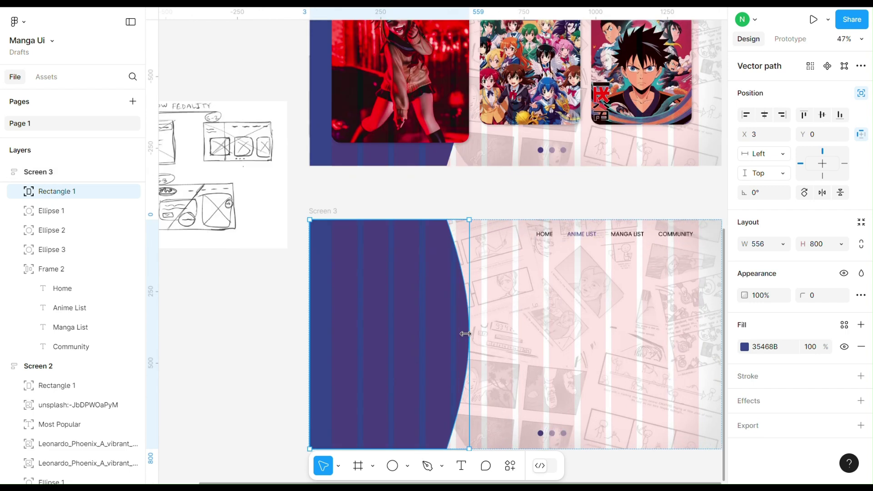
{"action": "double_click", "coordinate": [460, 361]}
{"action": "scroll", "coordinate": [427, 409], "scroll_direction": "down", "scroll_amount": 2}
{"action": "left_click_drag", "start_coordinate": [471, 287], "coordinate": [446, 298]}
{"action": "left_click_drag", "start_coordinate": [448, 173], "coordinate": [521, 172]}
{"action": "key", "text": "ctrl+z"}
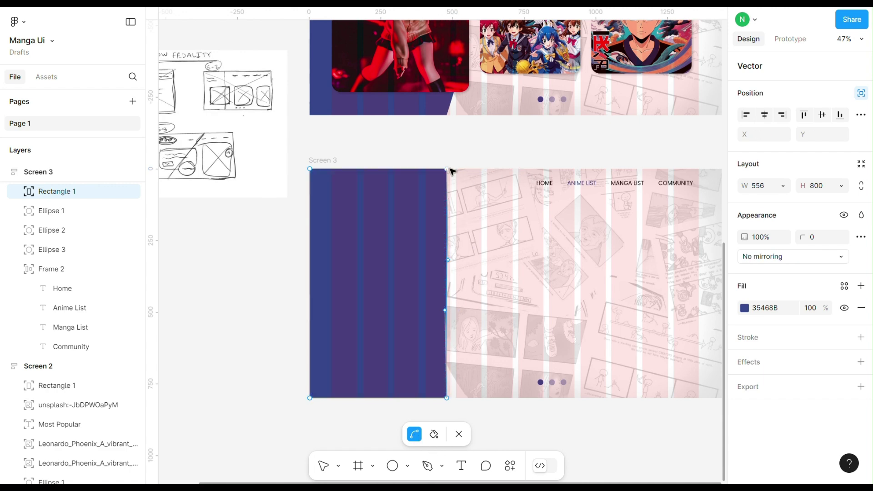
{"action": "left_click_drag", "start_coordinate": [448, 173], "coordinate": [435, 203]}
{"action": "key", "text": "Escape"}
{"action": "key", "text": "ctrl+z"}
Step: Extend the blue shape's upper inner corner point to form an S-curved edge, making the shape about 837 px wide, and finish vector editing
{"action": "left_click_drag", "start_coordinate": [449, 171], "coordinate": [550, 171]}
{"action": "left_click", "coordinate": [510, 251]}
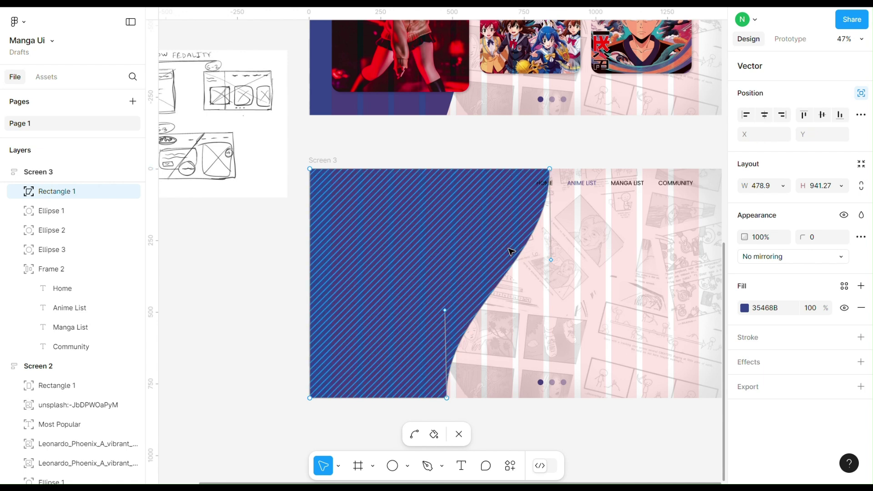
{"action": "left_click", "coordinate": [460, 436]}
Step: Add a drop shadow to the S-curved shape with an X offset of 8
{"action": "left_click", "coordinate": [758, 397]}
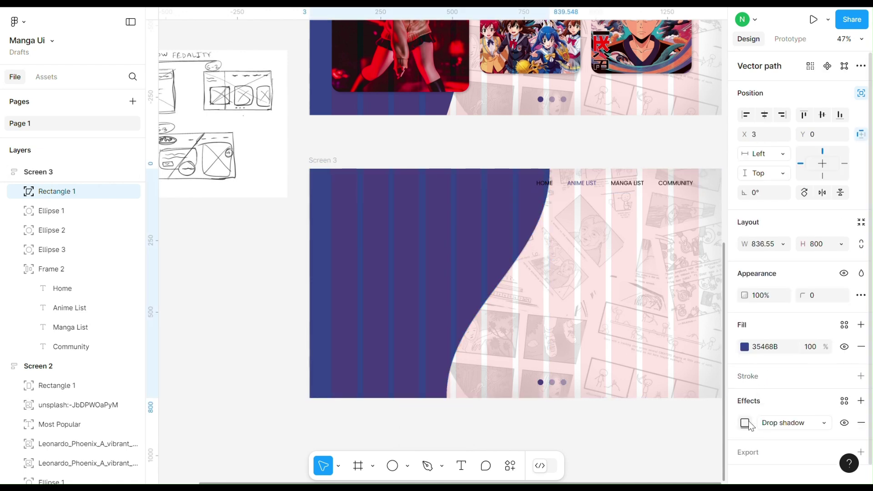
{"action": "left_click", "coordinate": [745, 422]}
{"action": "left_click", "coordinate": [665, 383]}
{"action": "type", "text": "8"}
{"action": "key", "text": "Return"}
Step: Set the S-curved shape's drop shadow to a blur of 10 and 40% opacity
{"action": "left_click", "coordinate": [662, 423]}
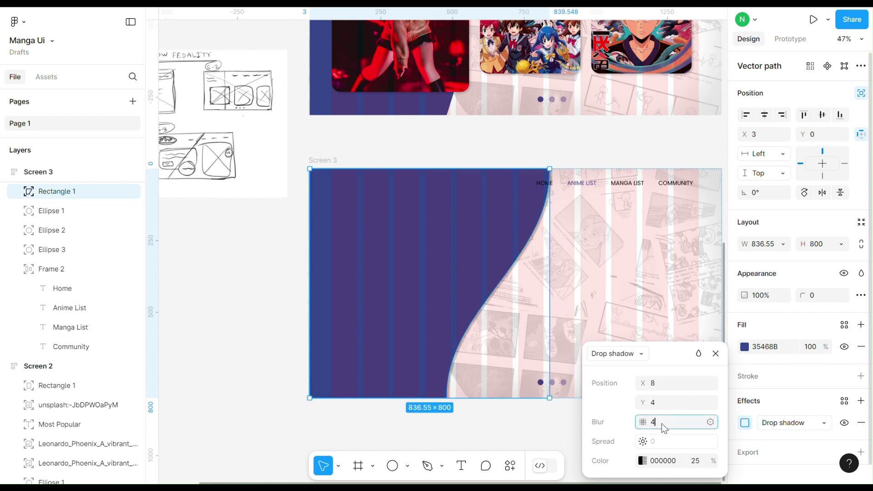
{"action": "key", "text": "BackSpace"}
{"action": "type", "text": "6"}
{"action": "key", "text": "Return"}
{"action": "type", "text": "10"}
{"action": "left_click", "coordinate": [695, 461]}
{"action": "type", "text": "40"}
{"action": "key", "text": "Return"}
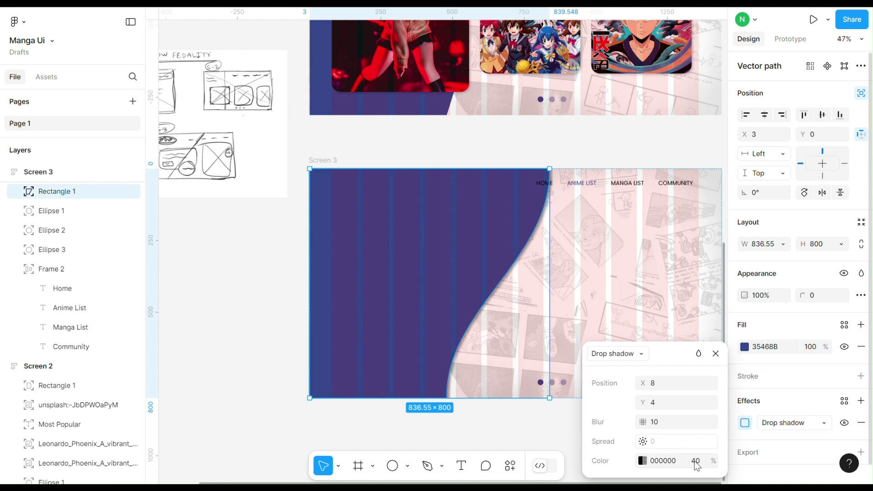
{"action": "left_click", "coordinate": [715, 353]}
{"action": "left_click", "coordinate": [562, 158]}
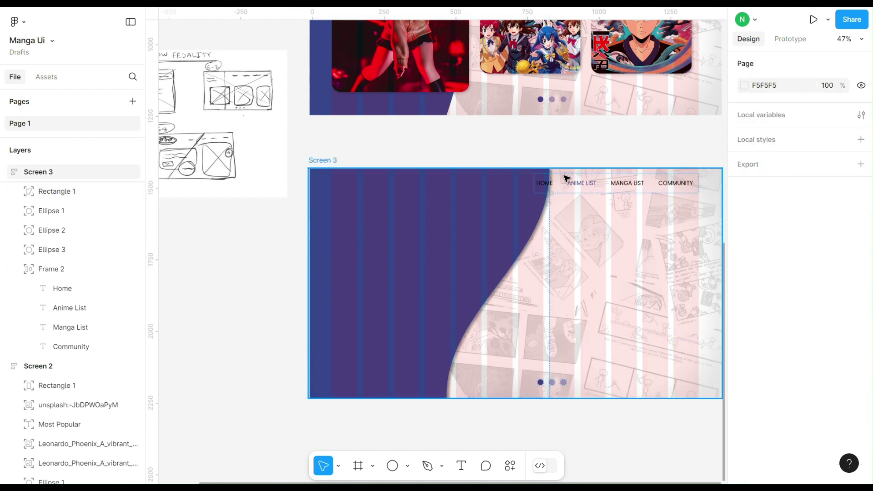
Step: Recolor the S-curved shape in Screen 3 with the page's orange, F49B62
{"action": "double_click", "coordinate": [551, 187]}
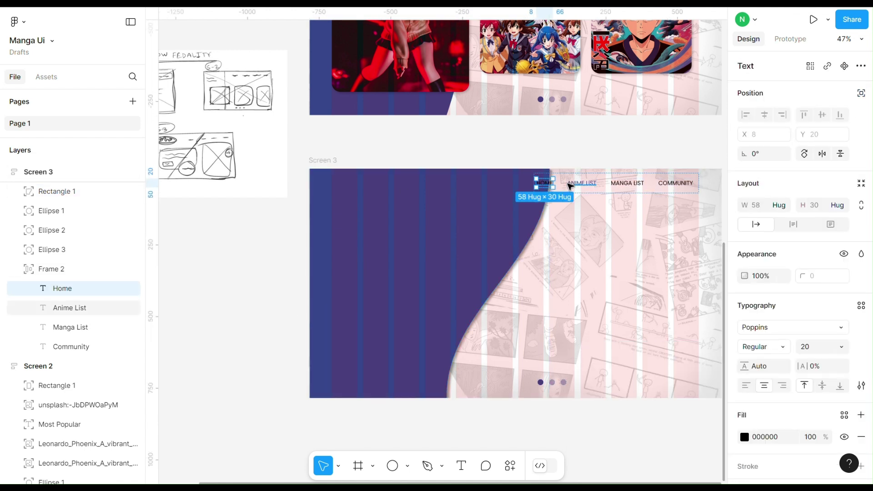
{"action": "left_click", "coordinate": [499, 237]}
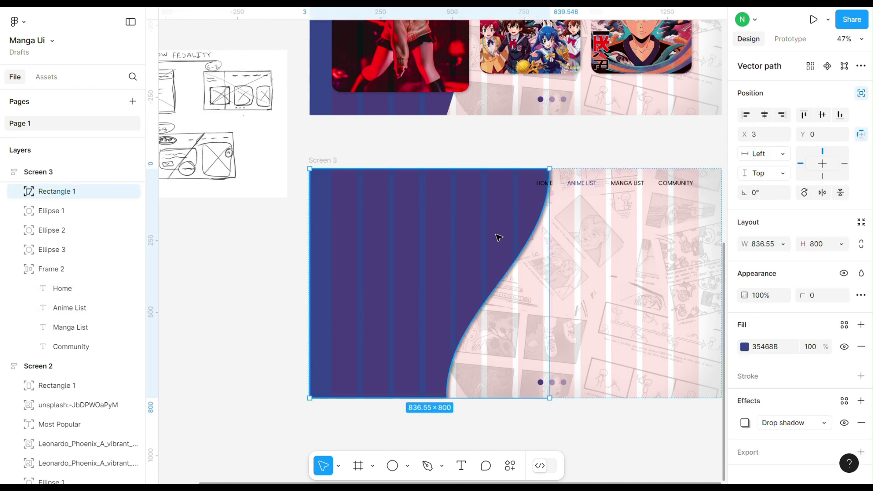
{"action": "left_click", "coordinate": [745, 347]}
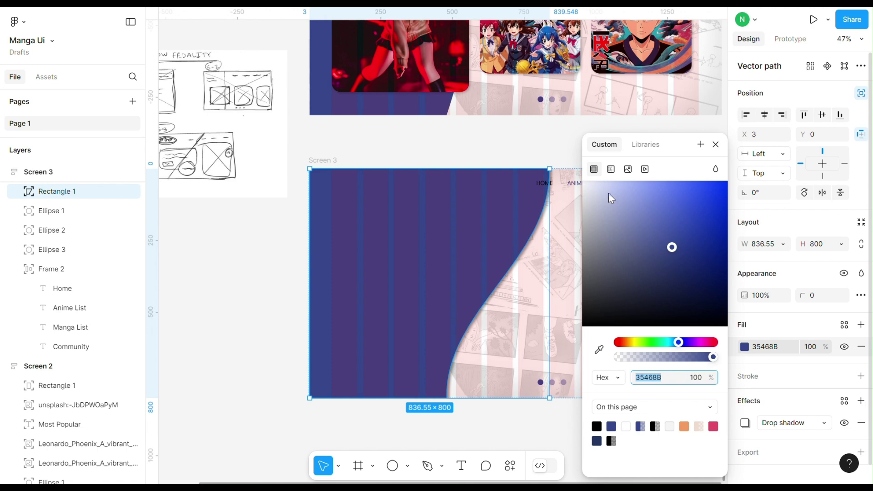
{"action": "left_click", "coordinate": [684, 426]}
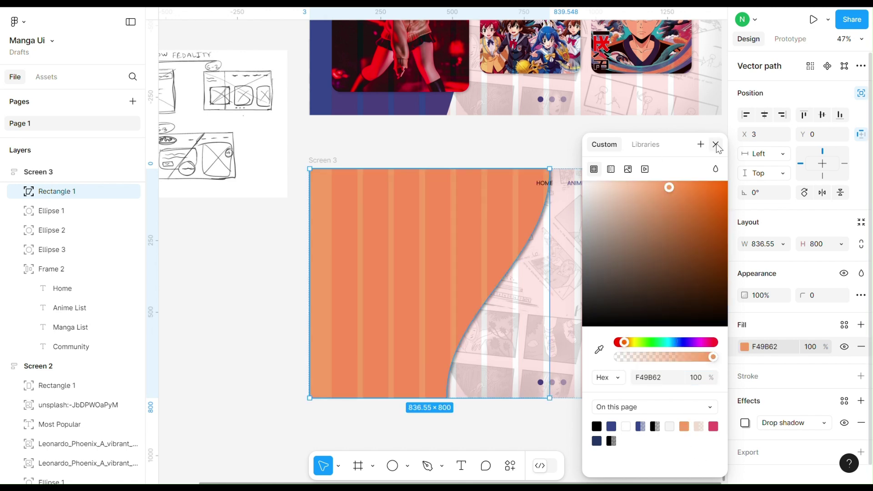
{"action": "left_click", "coordinate": [715, 144]}
{"action": "left_click", "coordinate": [267, 374]}
{"action": "scroll", "coordinate": [458, 317], "scroll_direction": "up", "scroll_amount": 2}
{"action": "scroll", "coordinate": [425, 312], "scroll_direction": "down", "scroll_amount": 1}
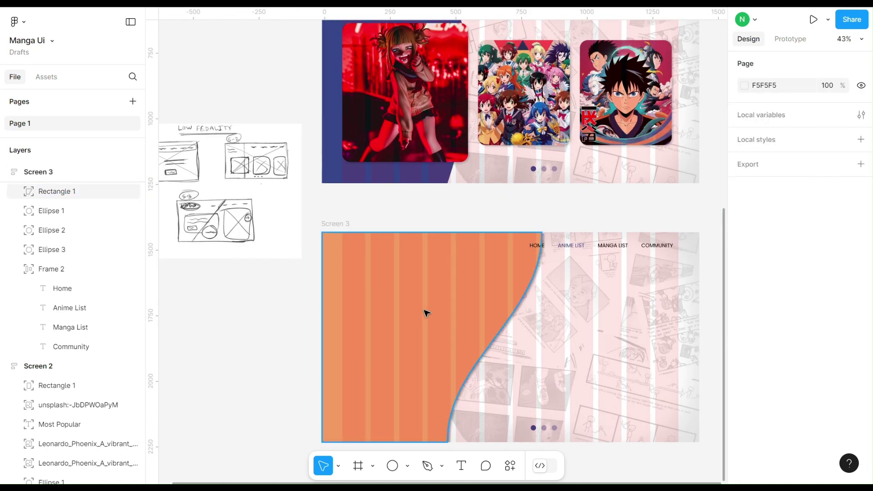
Step: Copy Screen 1's MANGA header frame to just above Screen 3 and delete Screen 3's old navigation links
{"action": "scroll", "coordinate": [358, 353], "scroll_direction": "up", "scroll_amount": 6}
{"action": "left_click_drag", "start_coordinate": [334, 28], "coordinate": [365, 376]}
{"action": "scroll", "coordinate": [250, 286], "scroll_direction": "down", "scroll_amount": 2}
{"action": "scroll", "coordinate": [503, 269], "scroll_direction": "down", "scroll_amount": 3}
{"action": "left_click", "coordinate": [566, 279]}
{"action": "key", "text": "Delete"}
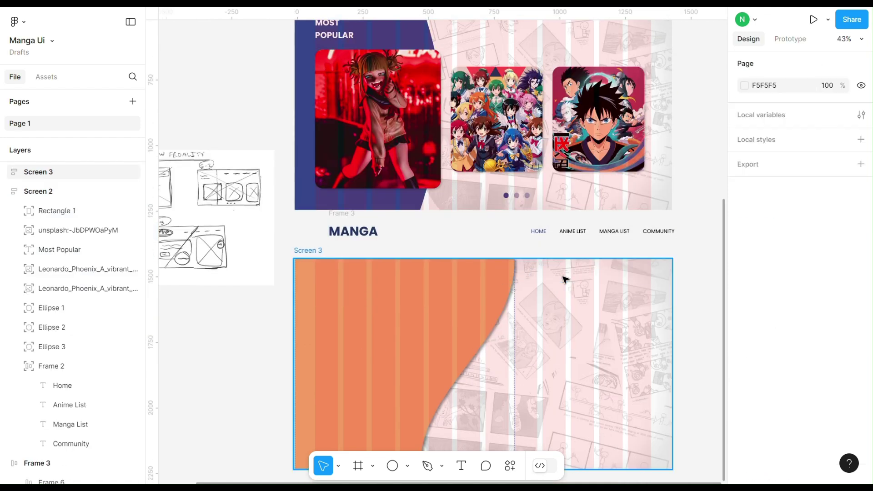
Step: Place the copied MANGA header inside Screen 3, ignoring auto layout, at X 51, Y 0
{"action": "left_click", "coordinate": [418, 234]}
{"action": "left_click_drag", "start_coordinate": [335, 214], "coordinate": [318, 276]}
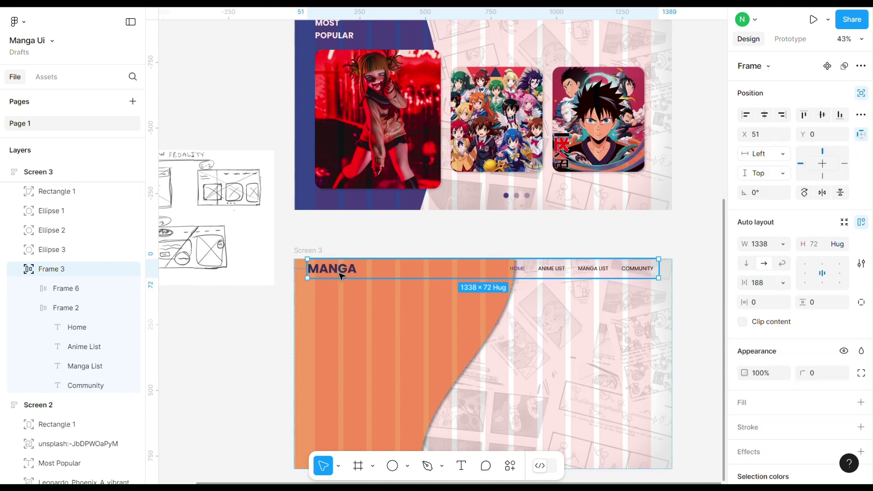
{"action": "left_click", "coordinate": [425, 222]}
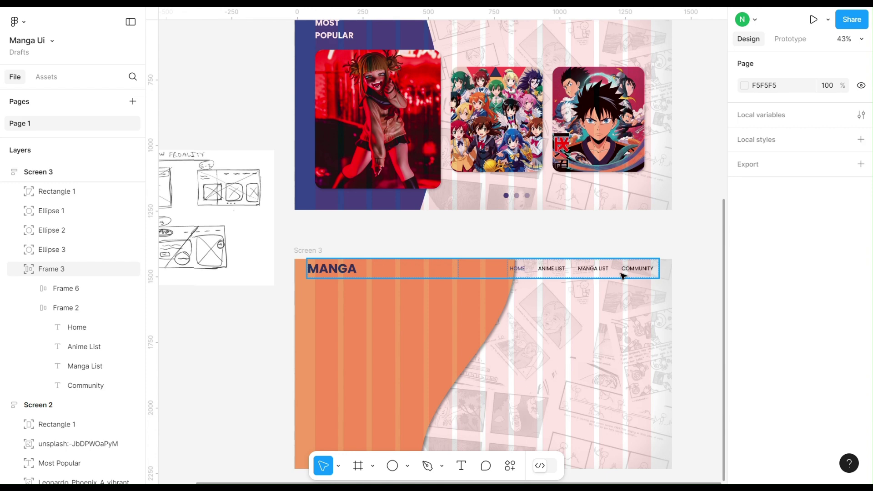
Step: Recolor the Manga List link blue 35468B and the Home link black in Screen 3's navigation
{"action": "left_click", "coordinate": [595, 274]}
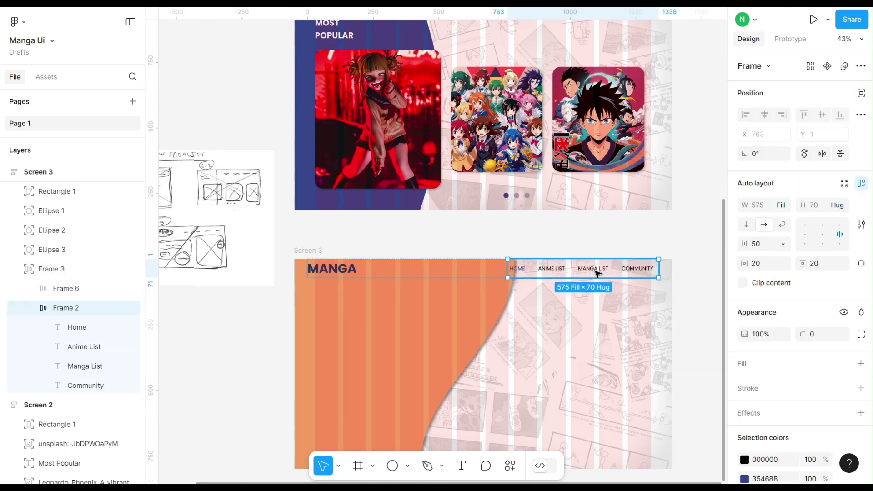
{"action": "left_click", "coordinate": [597, 274]}
{"action": "left_click", "coordinate": [744, 436]}
{"action": "left_click", "coordinate": [616, 421]}
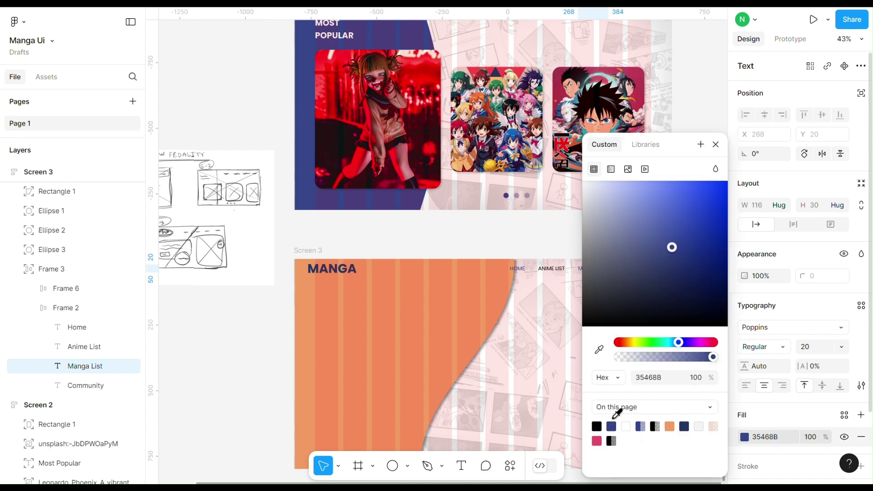
{"action": "left_click", "coordinate": [712, 145]}
{"action": "left_click", "coordinate": [516, 267]}
{"action": "left_click", "coordinate": [745, 437]}
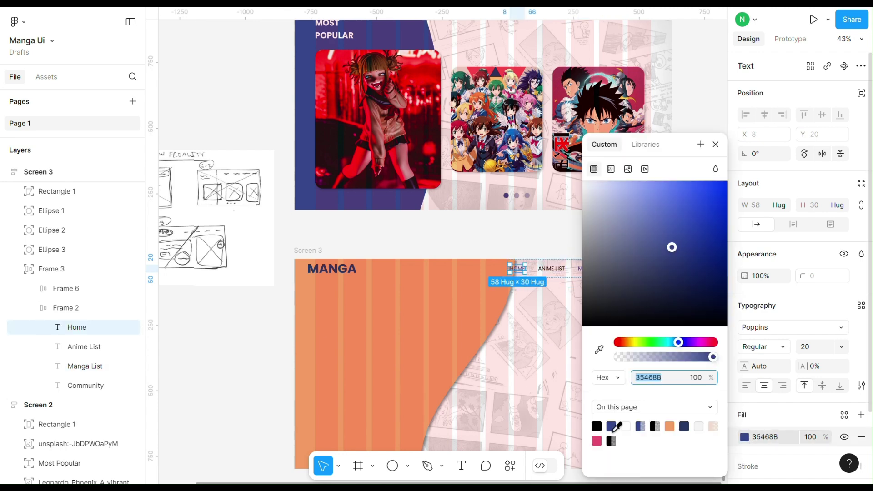
{"action": "left_click", "coordinate": [716, 144]}
{"action": "left_click", "coordinate": [581, 231]}
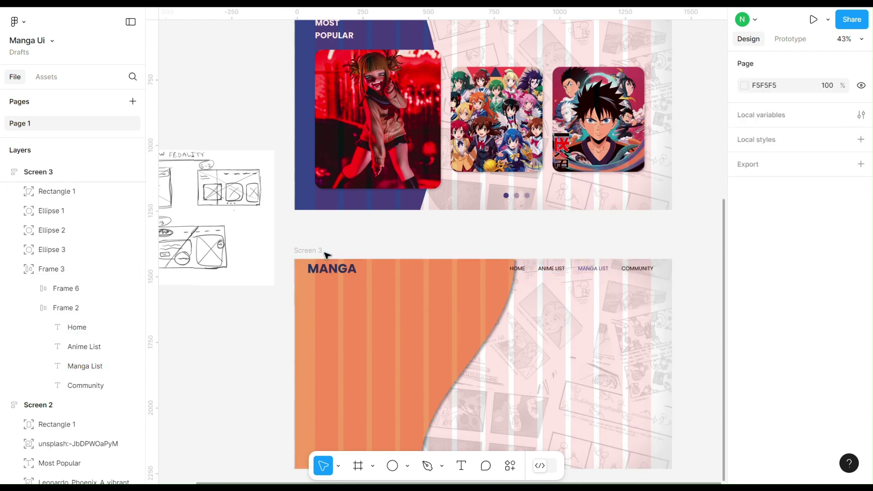
Step: Draw a rectangle about 818 × 421 in Screen 3, make it ignore auto layout, and place it at about X 80, Y 224
{"action": "left_click", "coordinate": [307, 250]}
{"action": "scroll", "coordinate": [319, 253], "scroll_direction": "down", "scroll_amount": 3}
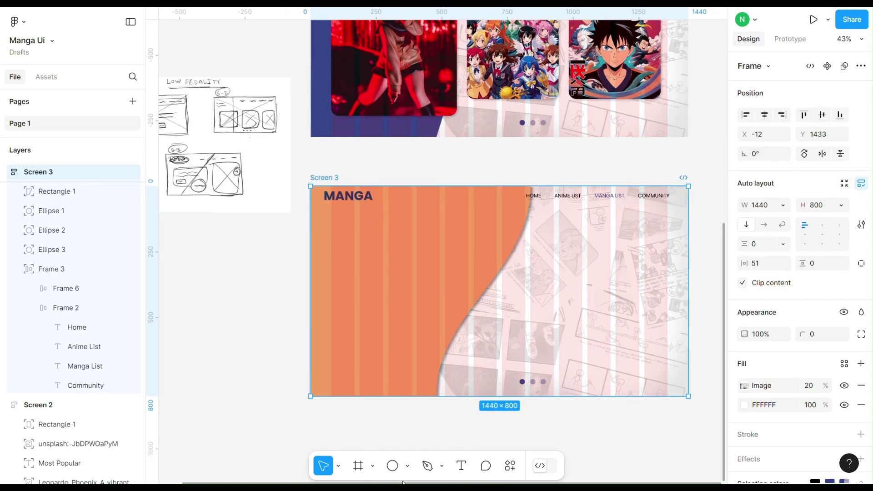
{"action": "left_click", "coordinate": [405, 466]}
{"action": "left_click", "coordinate": [416, 346]}
{"action": "mouse_move", "coordinate": [340, 278]}
{"action": "left_mouse_down"}
{"action": "mouse_move", "coordinate": [487, 335]}
{"action": "mouse_move", "coordinate": [526, 403]}
{"action": "left_mouse_up"}
{"action": "left_click_drag", "start_coordinate": [467, 256], "coordinate": [478, 305]}
{"action": "left_click", "coordinate": [862, 93]}
{"action": "left_click_drag", "start_coordinate": [462, 249], "coordinate": [468, 279]}
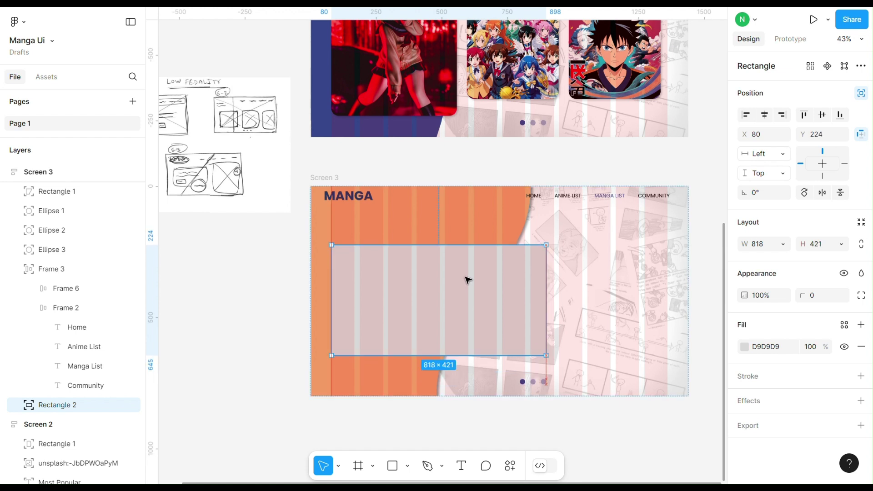
Step: Give the rectangle a linear gradient fill running diagonally from its upper-left area to its lower-right corner
{"action": "left_click", "coordinate": [746, 348]}
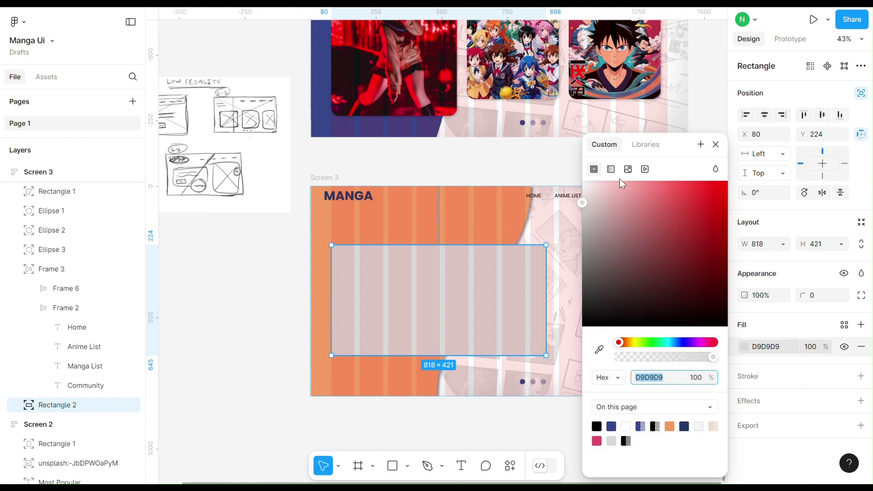
{"action": "left_click", "coordinate": [611, 170]}
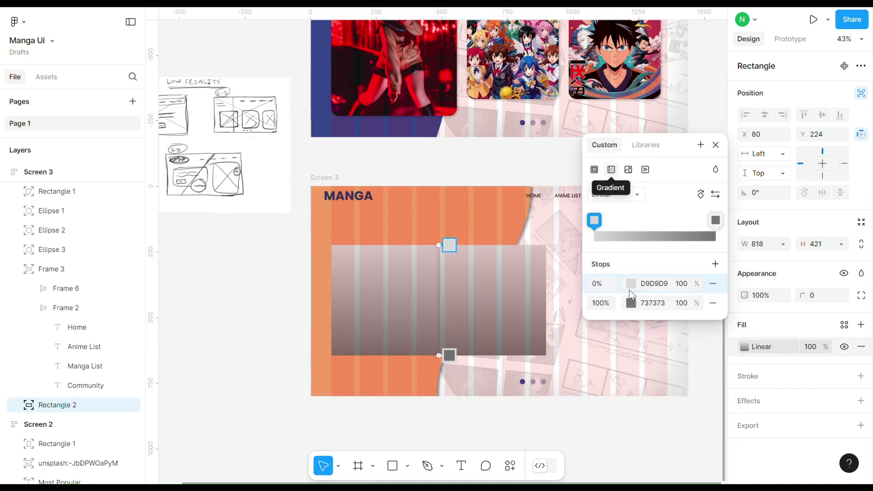
{"action": "left_click", "coordinate": [701, 194]}
{"action": "left_click", "coordinate": [700, 194]}
{"action": "left_click", "coordinate": [701, 194]}
{"action": "left_click", "coordinate": [700, 195]}
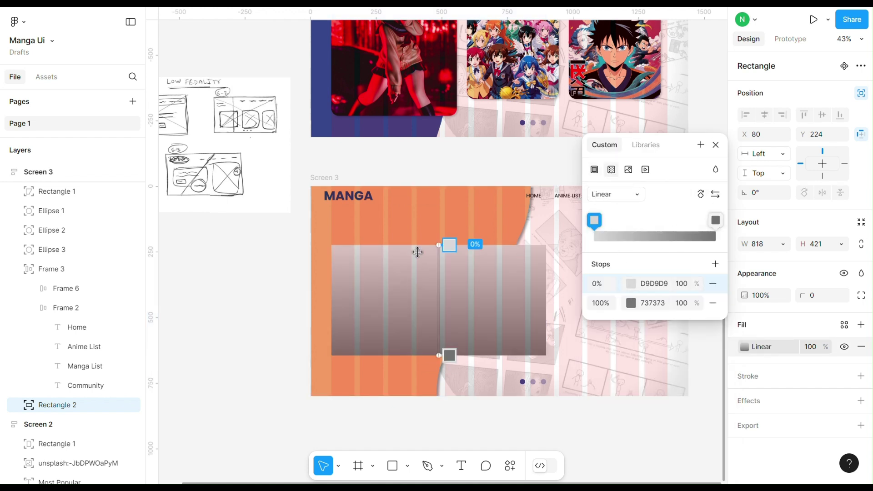
{"action": "left_click_drag", "start_coordinate": [438, 244], "coordinate": [370, 249]}
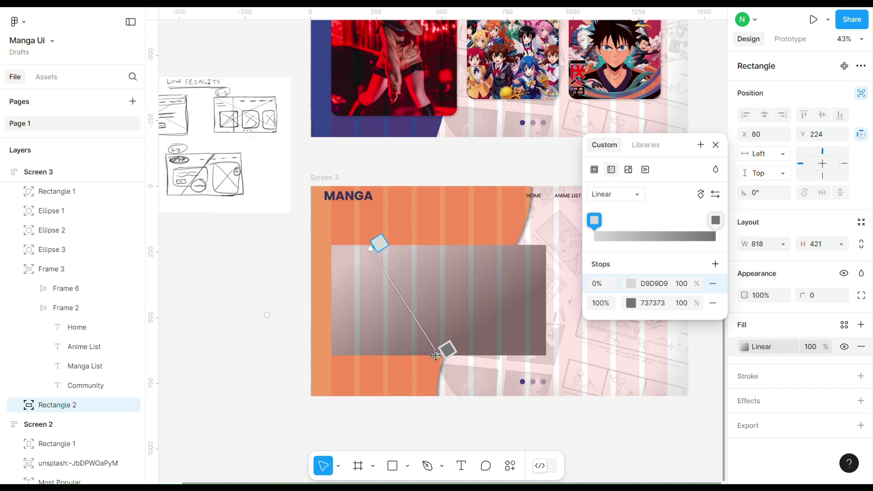
{"action": "left_click_drag", "start_coordinate": [439, 356], "coordinate": [540, 359]}
Step: Set the gradient's 100% stop to white, FFFFFF
{"action": "left_click", "coordinate": [630, 304]}
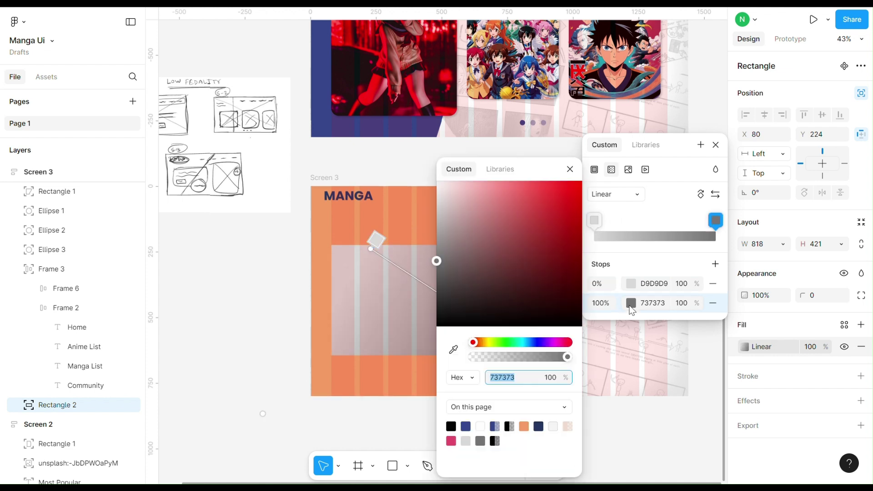
{"action": "left_click_drag", "start_coordinate": [457, 190], "coordinate": [425, 179]}
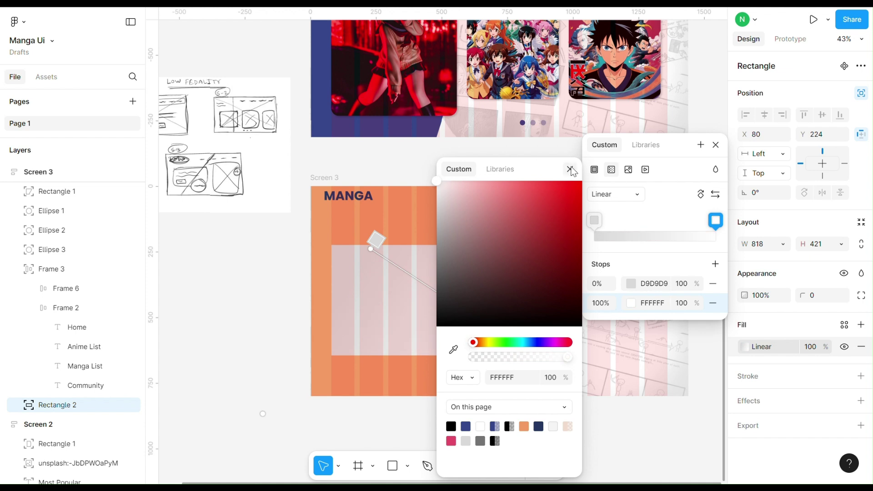
{"action": "left_click", "coordinate": [569, 169]}
{"action": "left_click", "coordinate": [715, 145]}
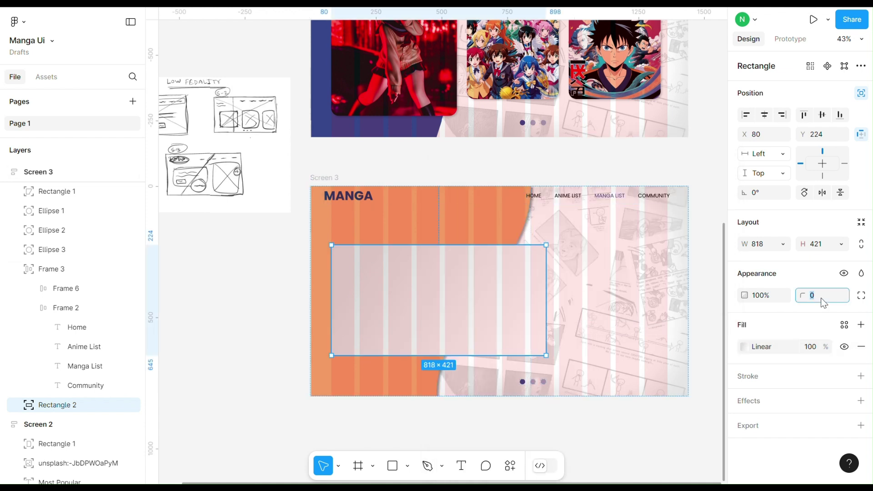
Step: Set the rectangle's corner radius to 40 and its gradient fill opacity to 50%
{"action": "type", "text": "40"}
{"action": "key", "text": "Return"}
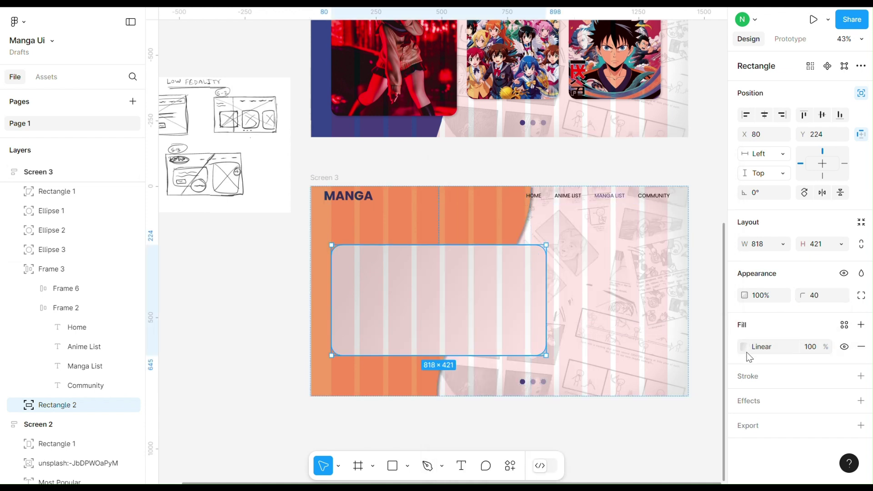
{"action": "left_click", "coordinate": [814, 347]}
{"action": "type", "text": "20"}
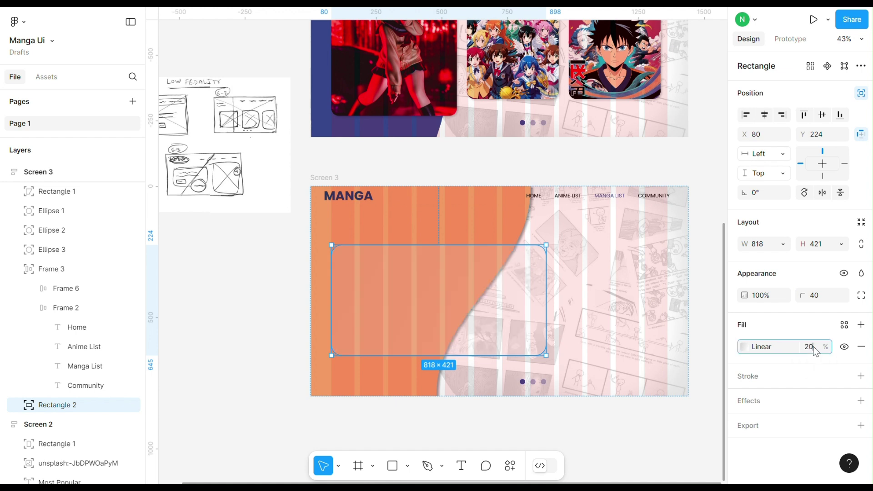
{"action": "type", "text": "50"}
{"action": "key", "text": "Return"}
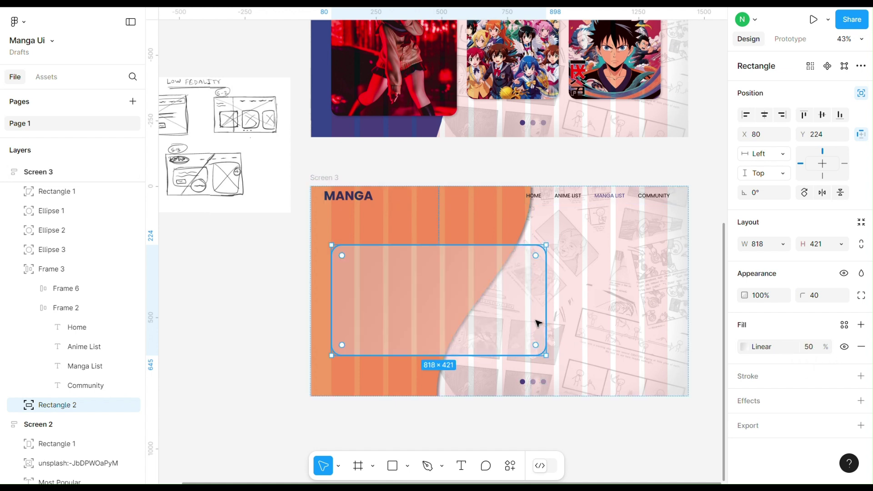
Step: Add a layer blur effect to the translucent card in Screen 3 with a blur of 20
{"action": "left_click", "coordinate": [748, 401]}
{"action": "left_click", "coordinate": [776, 424]}
{"action": "left_click", "coordinate": [782, 437]}
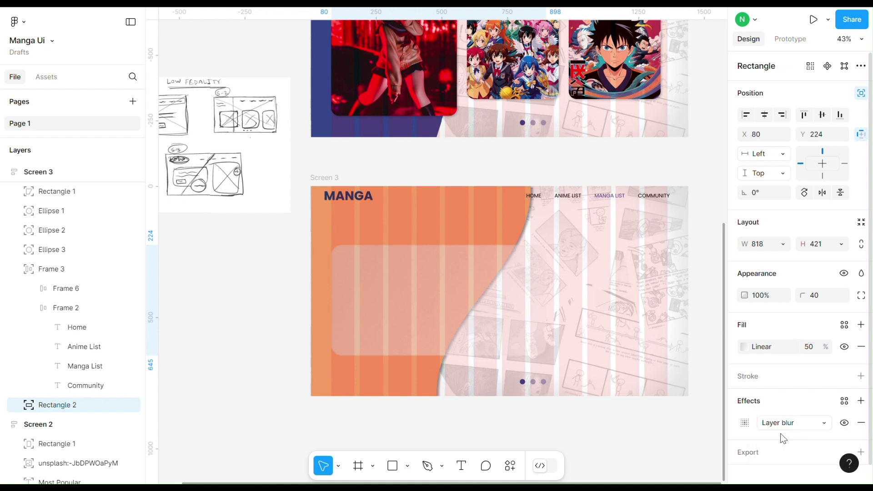
{"action": "left_click", "coordinate": [744, 423]}
{"action": "left_click", "coordinate": [682, 453]}
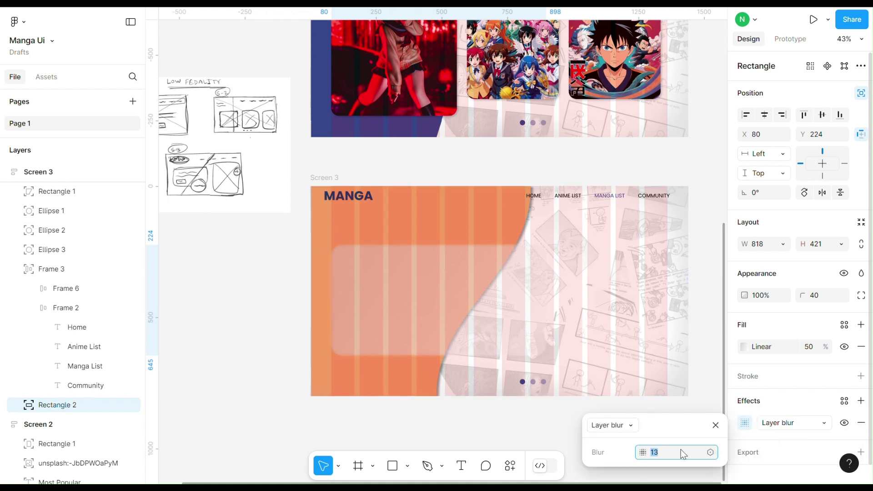
{"action": "type", "text": "20"}
Step: Try the card's gradient fill at 100% opacity, and settle on 80%
{"action": "left_click", "coordinate": [812, 349]}
{"action": "type", "text": "100"}
{"action": "key", "text": "Return"}
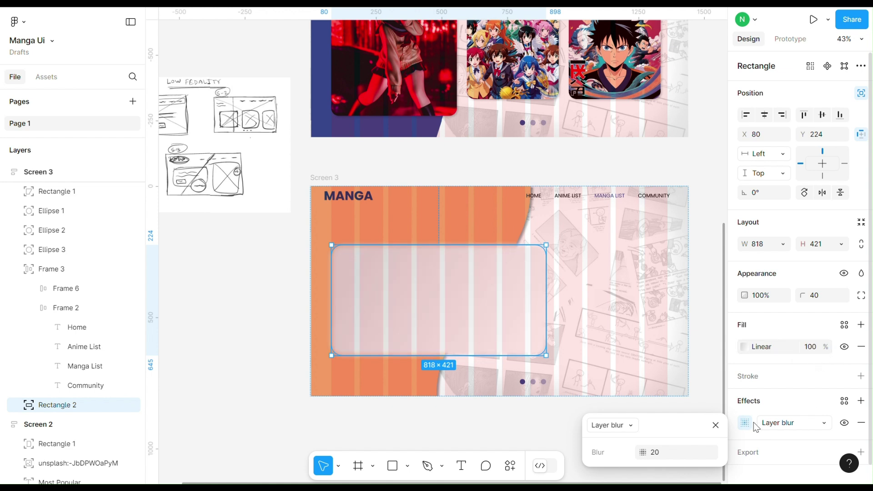
{"action": "left_click", "coordinate": [813, 352]}
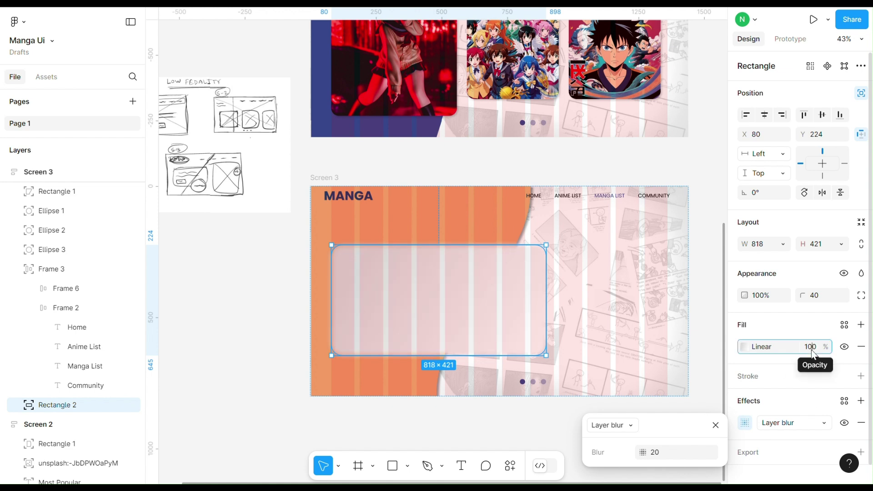
{"action": "type", "text": "80"}
{"action": "key", "text": "Return"}
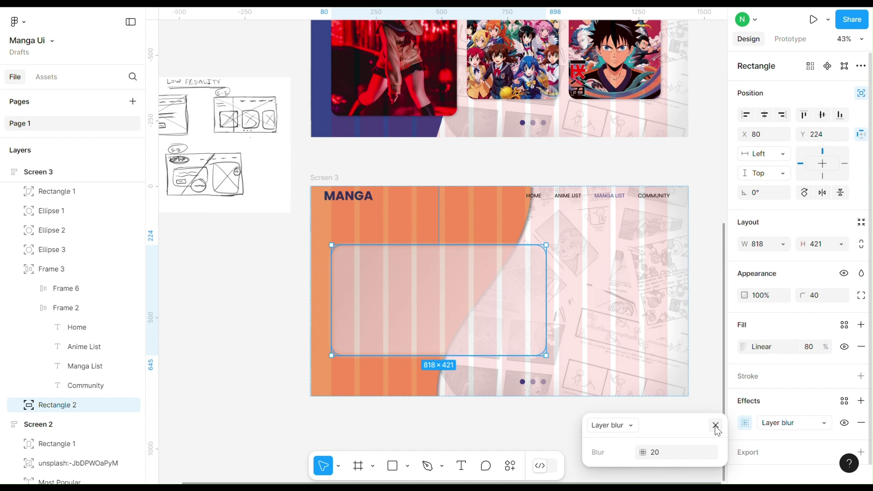
{"action": "left_click", "coordinate": [716, 426]}
{"action": "key", "text": "Escape"}
Step: Set the card's layer blur to 8
{"action": "left_click", "coordinate": [394, 302]}
{"action": "left_click", "coordinate": [776, 424]}
{"action": "left_click", "coordinate": [745, 423]}
{"action": "left_click", "coordinate": [745, 423]}
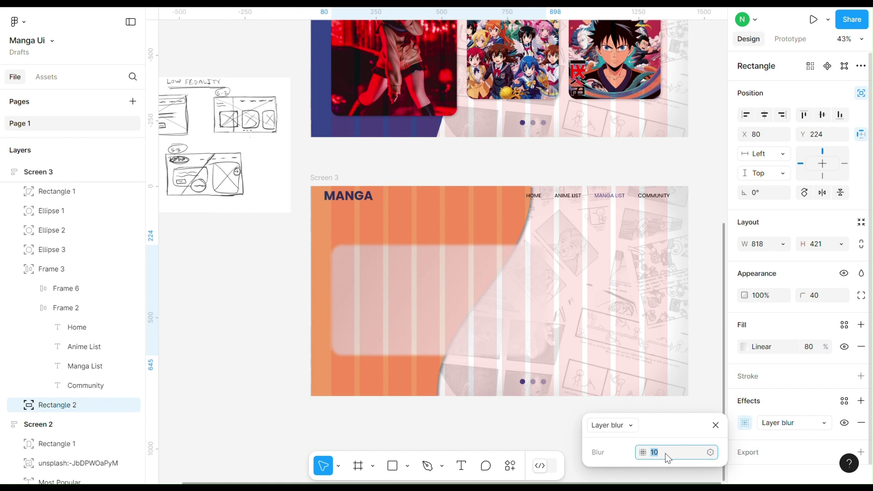
{"action": "type", "text": "0"}
{"action": "key", "text": "Return"}
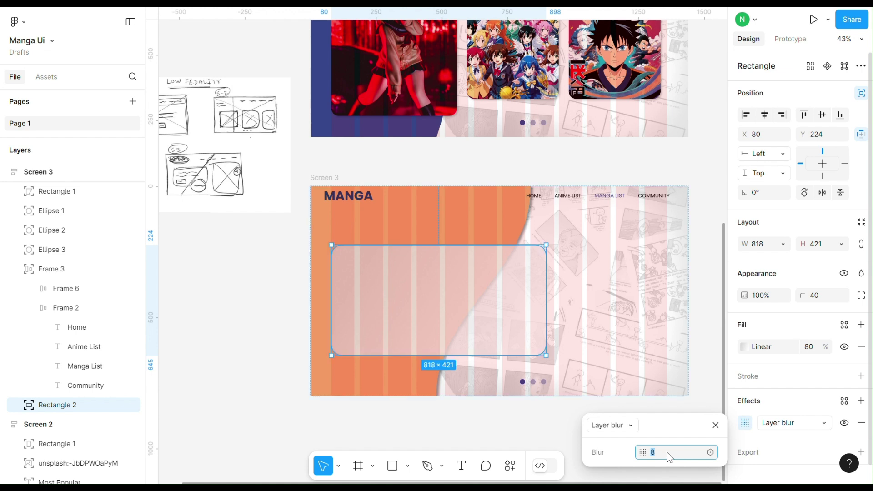
{"action": "left_click", "coordinate": [715, 425]}
Step: Add the text "Miyaku" on the empty canvas beside Screen 3
{"action": "left_click", "coordinate": [460, 470]}
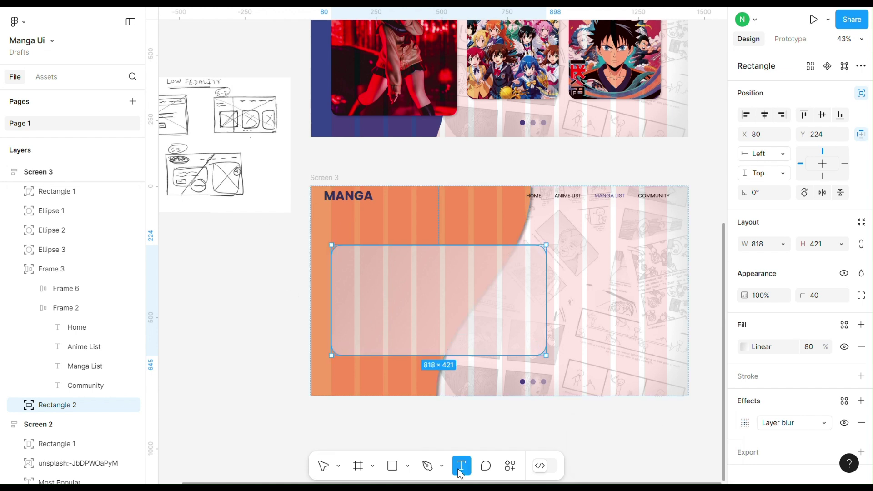
{"action": "left_click", "coordinate": [193, 296]}
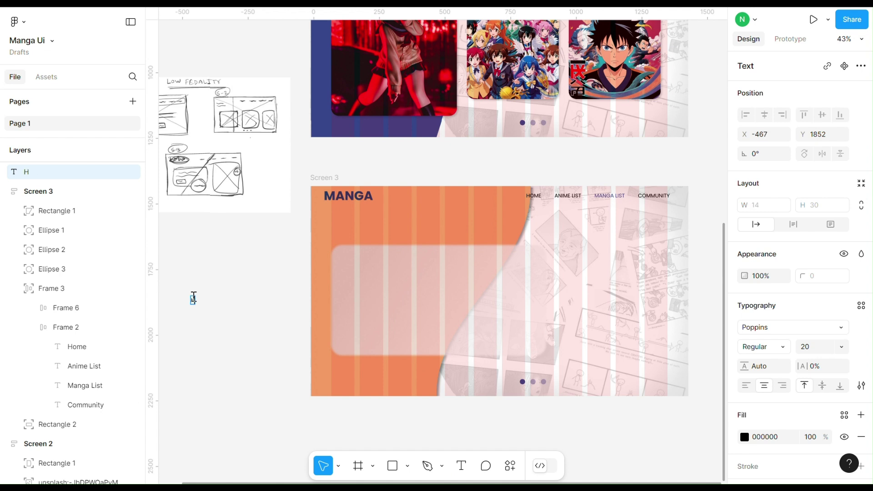
{"action": "double_click", "coordinate": [195, 303]}
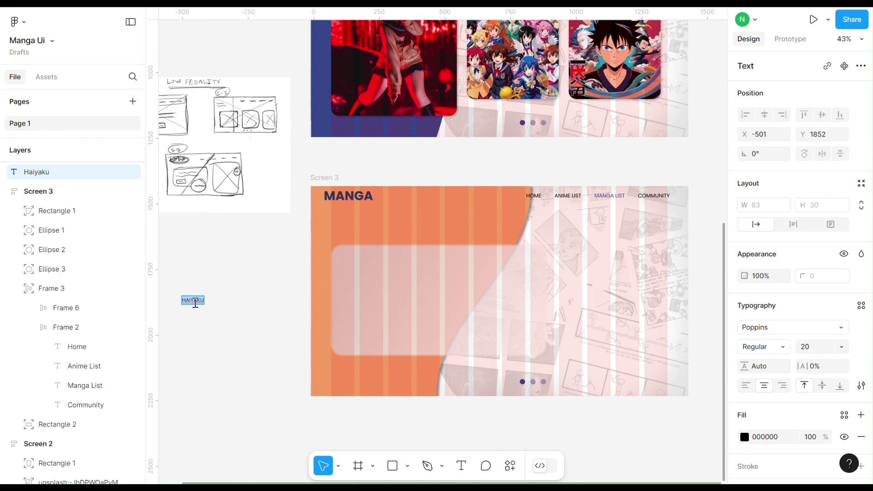
{"action": "type", "text": "Miya"}
{"action": "key", "text": "Escape"}
Step: Make the MIYAKU text bold at size 36
{"action": "left_click", "coordinate": [786, 347]}
{"action": "left_click", "coordinate": [762, 356]}
{"action": "left_click", "coordinate": [841, 347]}
{"action": "left_click", "coordinate": [830, 358]}
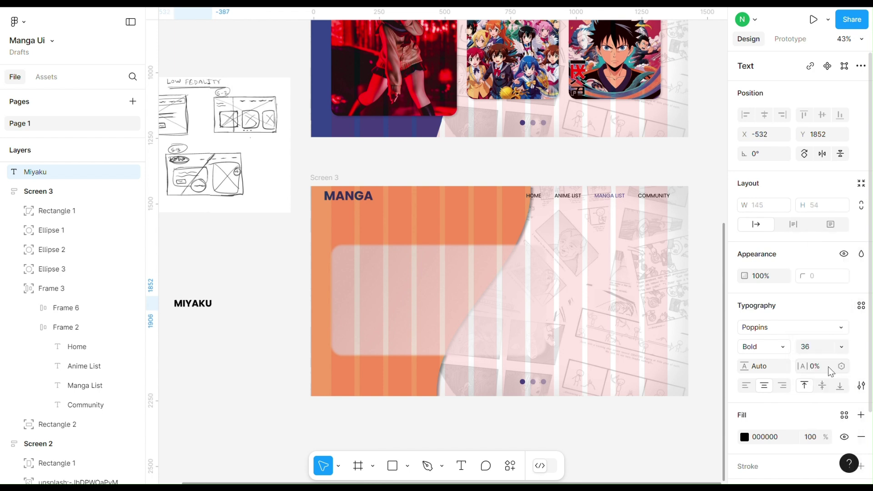
Step: Put the MIYAKU text on the card at about X 166, Y 275, ignoring auto layout, and colour it 35468B
{"action": "left_click_drag", "start_coordinate": [194, 310], "coordinate": [366, 288]}
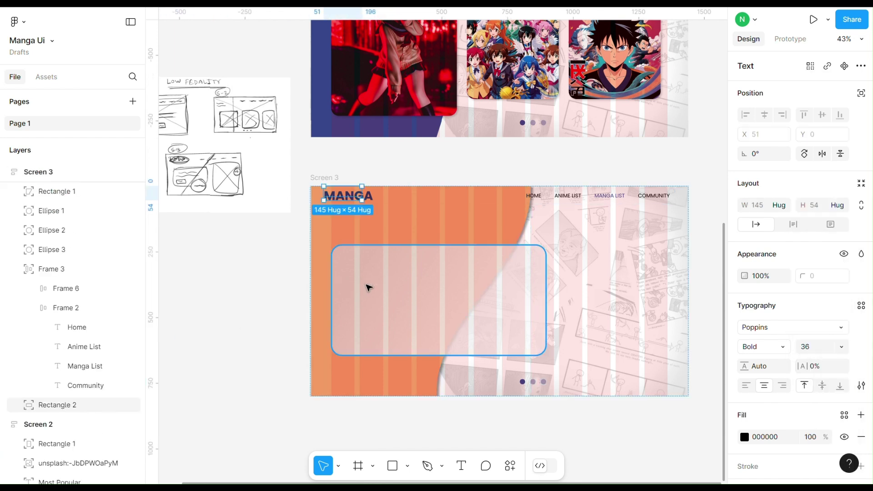
{"action": "left_click_drag", "start_coordinate": [347, 194], "coordinate": [376, 267]}
{"action": "left_click", "coordinate": [744, 475]}
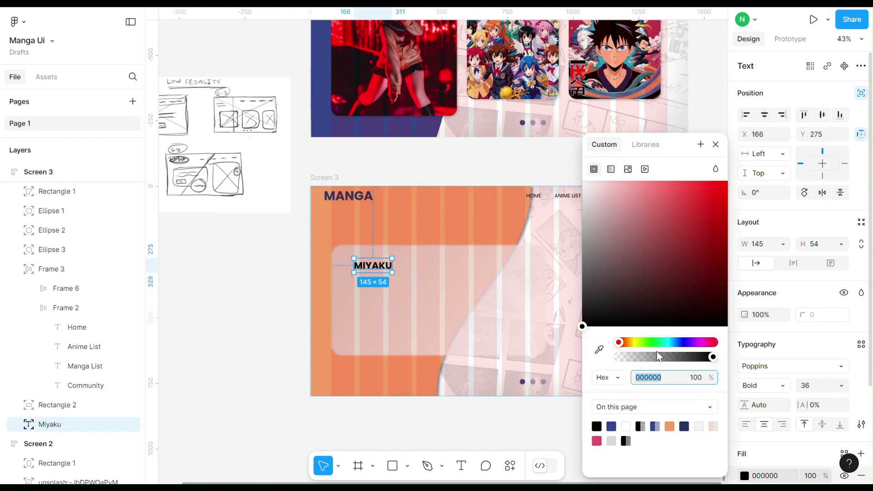
{"action": "left_click", "coordinate": [612, 426]}
{"action": "left_click", "coordinate": [716, 145]}
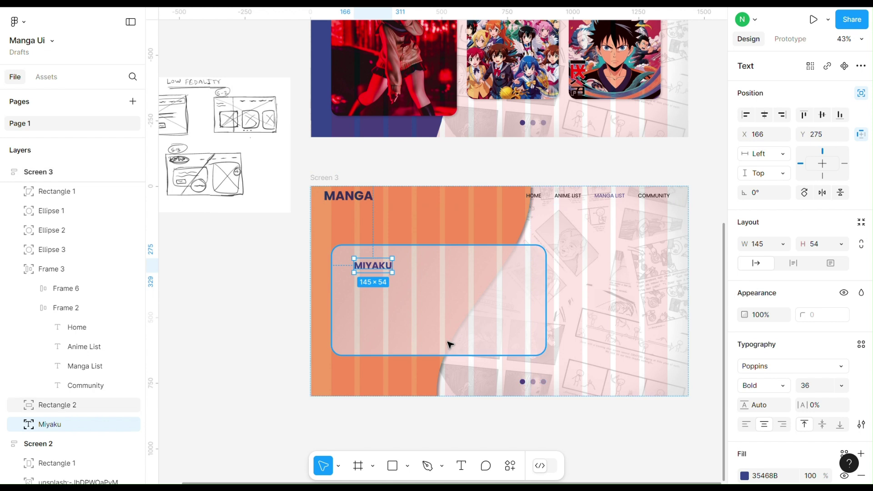
Step: Enlarge the MIYAKU title to size 48 and align it at X 168, Y 275 on the card
{"action": "left_click", "coordinate": [841, 386]}
{"action": "left_click", "coordinate": [821, 401]}
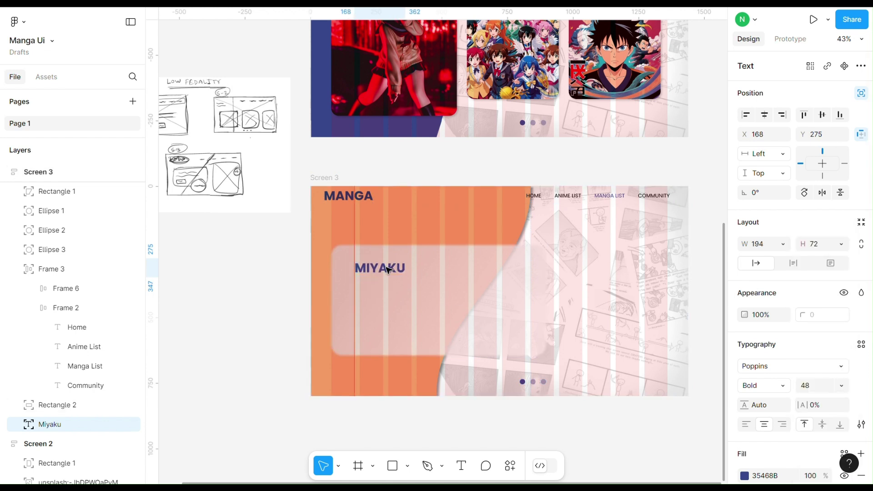
{"action": "left_click_drag", "start_coordinate": [387, 269], "coordinate": [389, 269]}
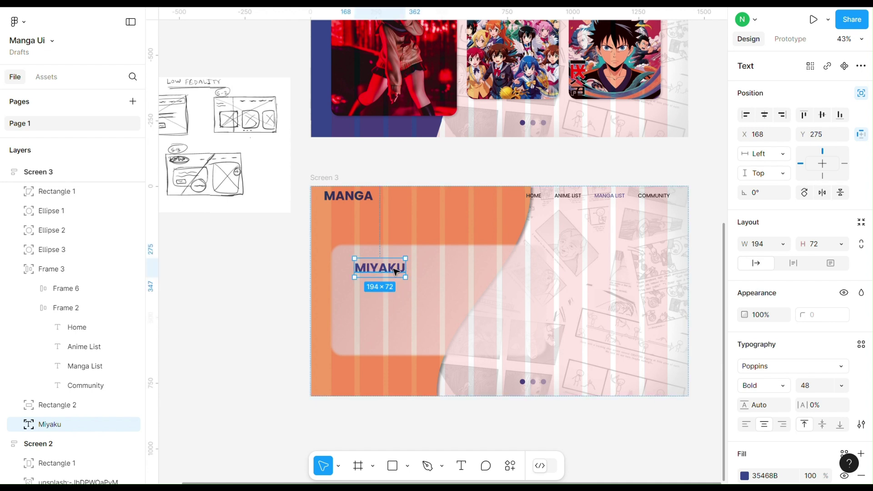
Step: Duplicate the MIYAKU title to its right and change the copy's text to "|4 Seasons"
{"action": "left_click_drag", "start_coordinate": [396, 269], "coordinate": [449, 269]}
{"action": "double_click", "coordinate": [449, 271]}
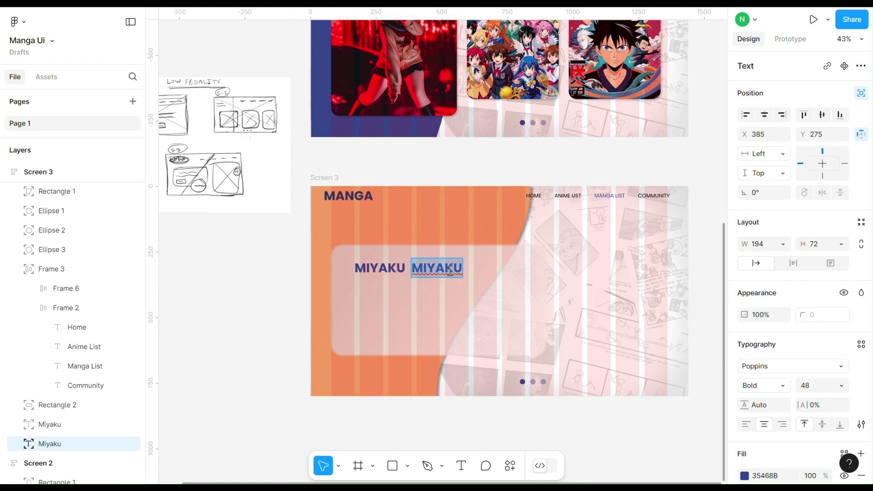
{"action": "key", "text": "BackSpace"}
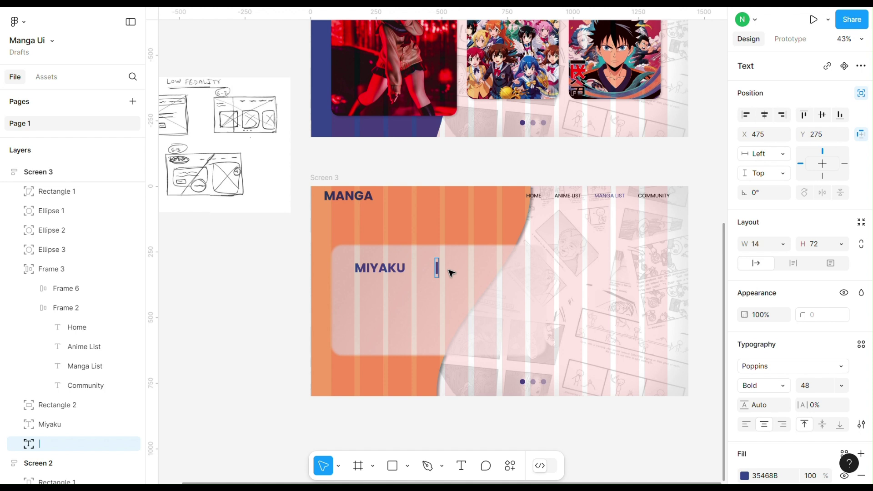
{"action": "type", "text": "|4 Seasons"}
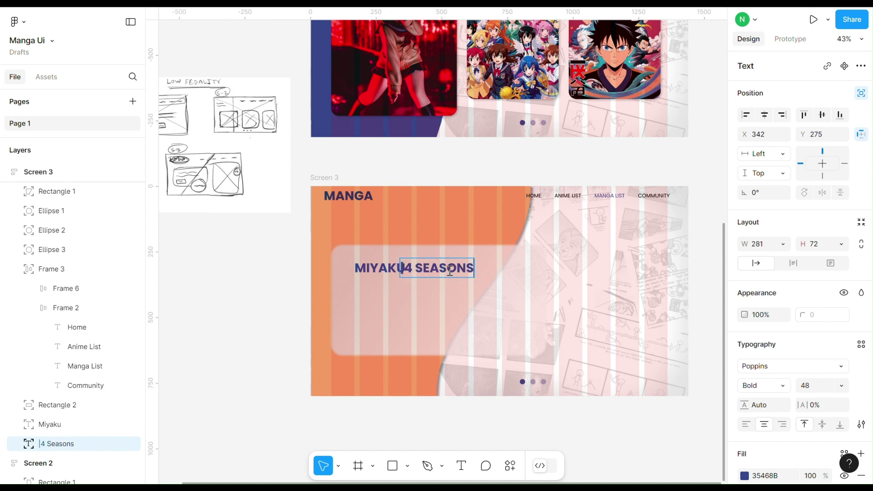
{"action": "key", "text": "Escape"}
Step: Set the |4 SEASONS text to size 32 with Medium weight
{"action": "left_click", "coordinate": [841, 386]}
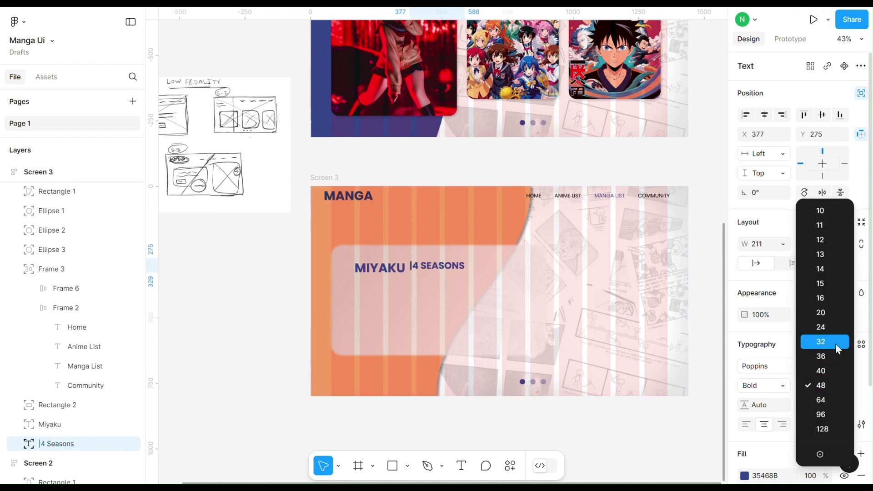
{"action": "left_click", "coordinate": [834, 340]}
{"action": "left_click", "coordinate": [782, 385]}
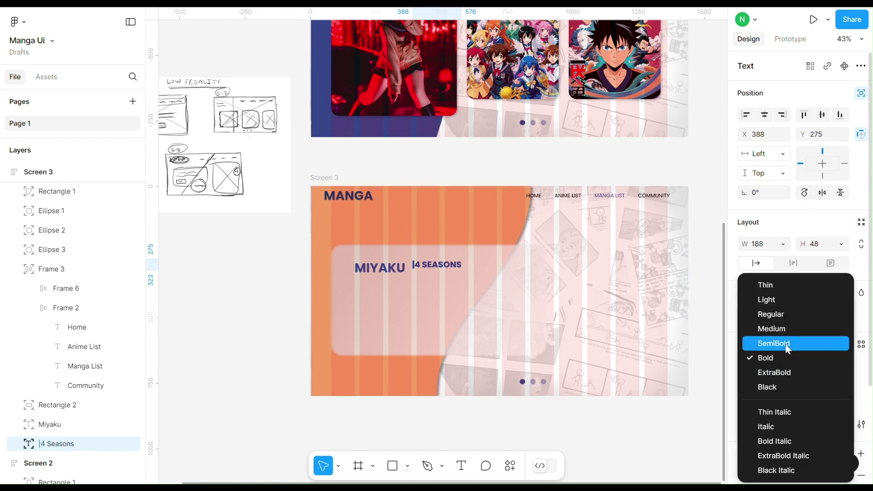
{"action": "left_click", "coordinate": [784, 329]}
Step: Add a space after the bar to read "| 4 Seasons" and place the text beside MIYAKU at X 381, Y 287
{"action": "left_click_drag", "start_coordinate": [448, 268], "coordinate": [447, 273]}
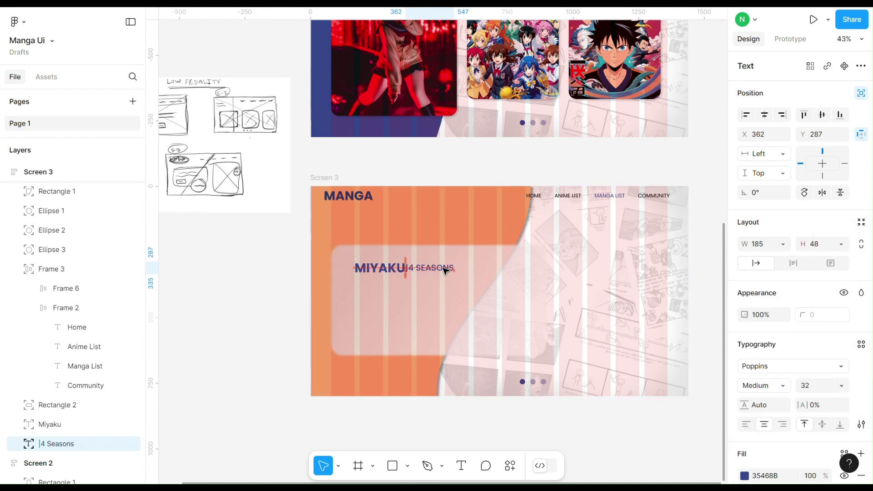
{"action": "double_click", "coordinate": [419, 269]}
{"action": "key", "text": "Escape"}
{"action": "left_click", "coordinate": [500, 286]}
{"action": "left_click", "coordinate": [440, 268]}
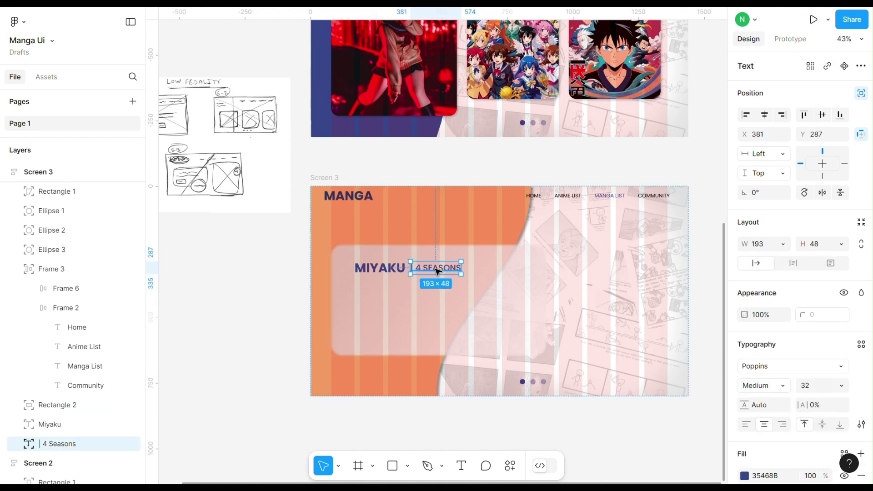
{"action": "left_click", "coordinate": [839, 424]}
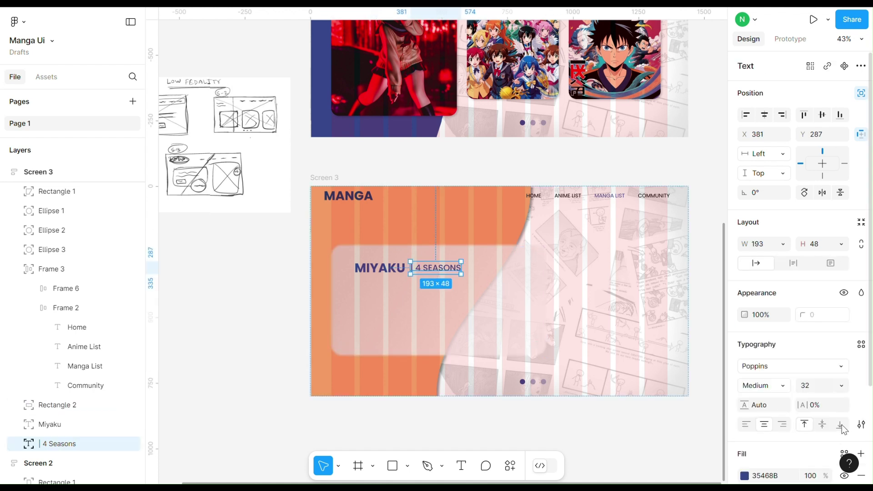
Step: Create a text box about 605 × 293 near Screen 3's lower edge and write the synopsis starting "is a Japanese manga series written and"
{"action": "left_click", "coordinate": [401, 305]}
{"action": "scroll", "coordinate": [526, 297], "scroll_direction": "down", "scroll_amount": 2}
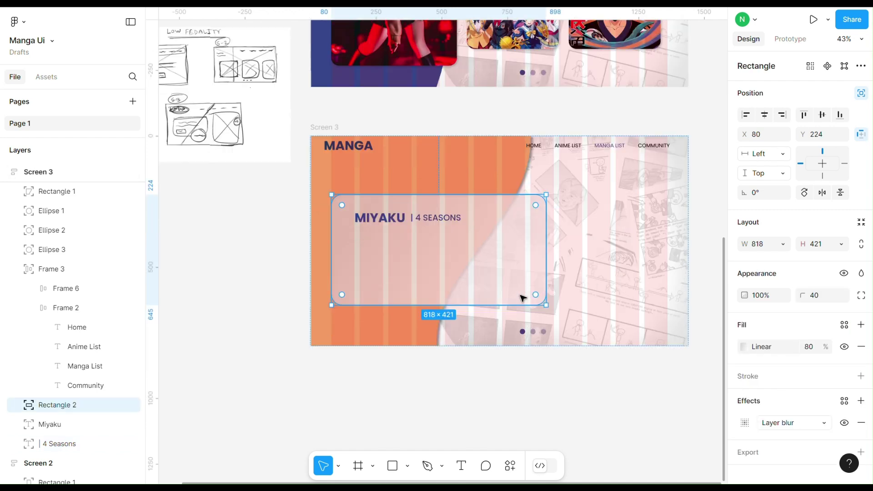
{"action": "key", "text": "t"}
{"action": "left_click_drag", "start_coordinate": [184, 332], "coordinate": [343, 408]}
{"action": "left_click", "coordinate": [804, 386]}
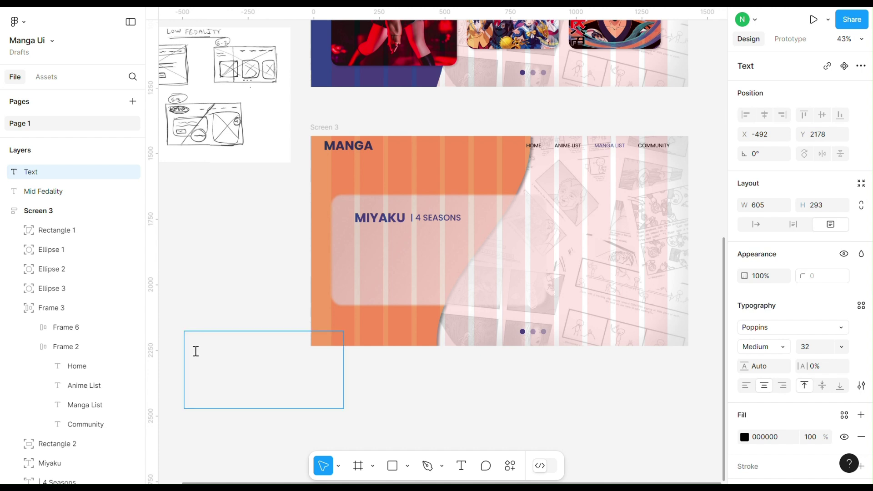
{"action": "type", "text": "is a japanese manga Series Written And"}
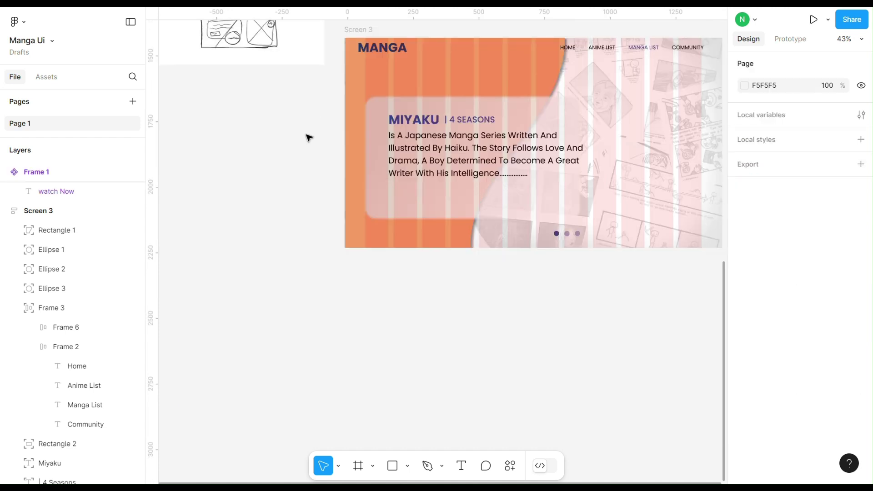
Step: Search the assets for "fra" and insert an instance of the Frame 1 WATCH NOW button component
{"action": "left_click", "coordinate": [47, 76]}
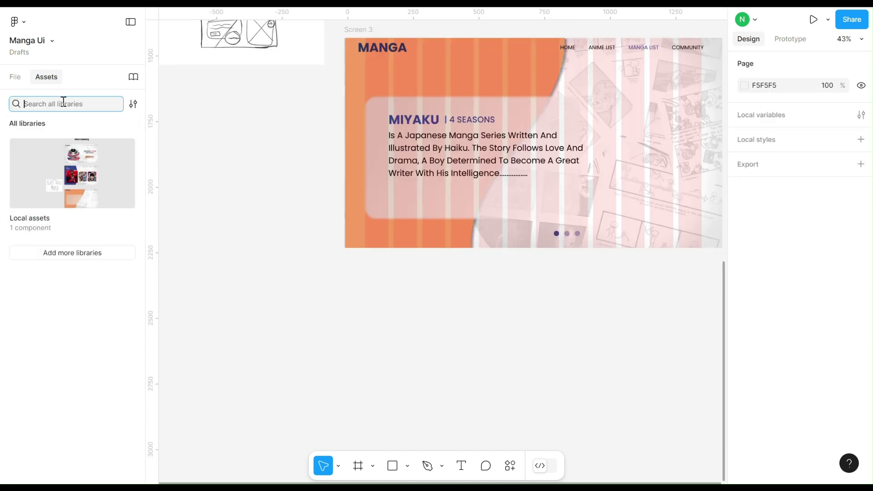
{"action": "type", "text": "fra"}
{"action": "left_click", "coordinate": [51, 144]}
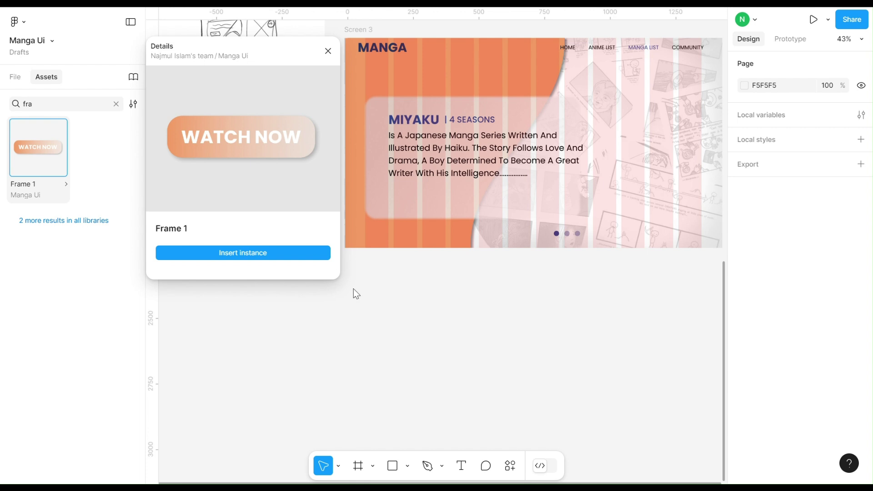
{"action": "left_click", "coordinate": [243, 253]}
{"action": "left_click", "coordinate": [15, 76]}
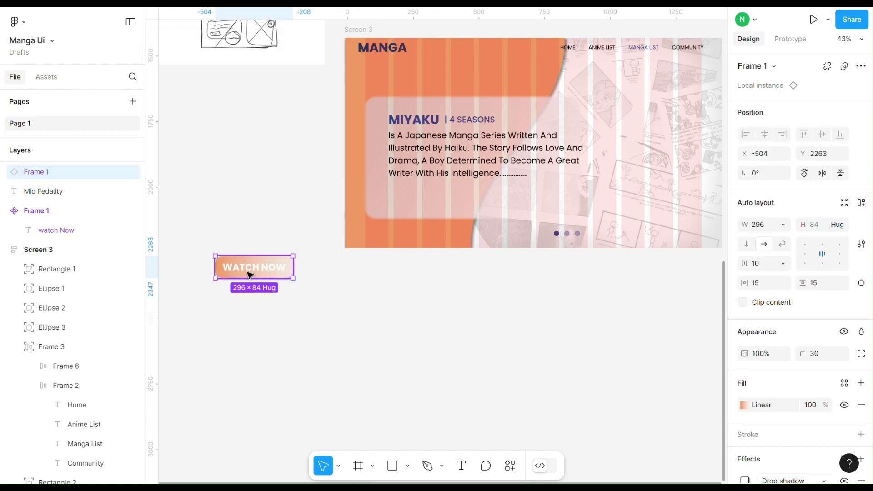
Step: Move the WATCH NOW button into Screen 3, ignoring auto layout, and place it under the synopsis at X 168, Y 566
{"action": "left_click_drag", "start_coordinate": [249, 273], "coordinate": [417, 207]}
{"action": "left_click", "coordinate": [861, 113]}
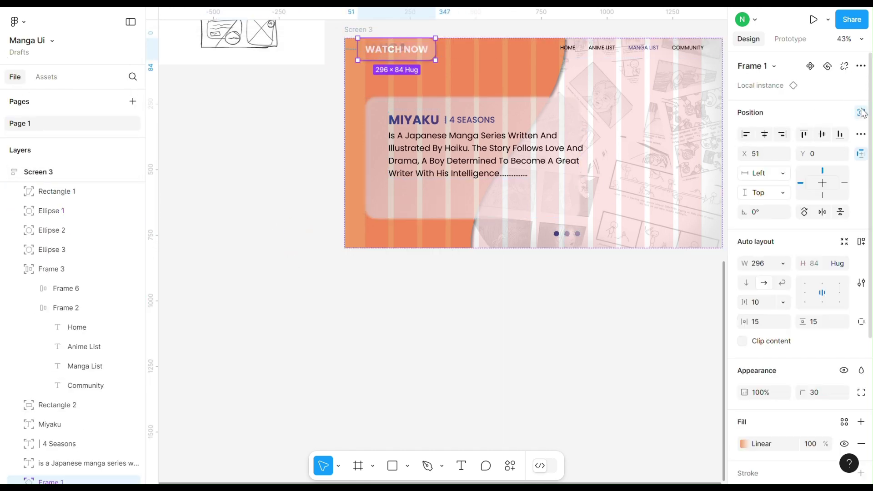
{"action": "left_click_drag", "start_coordinate": [415, 52], "coordinate": [445, 200]}
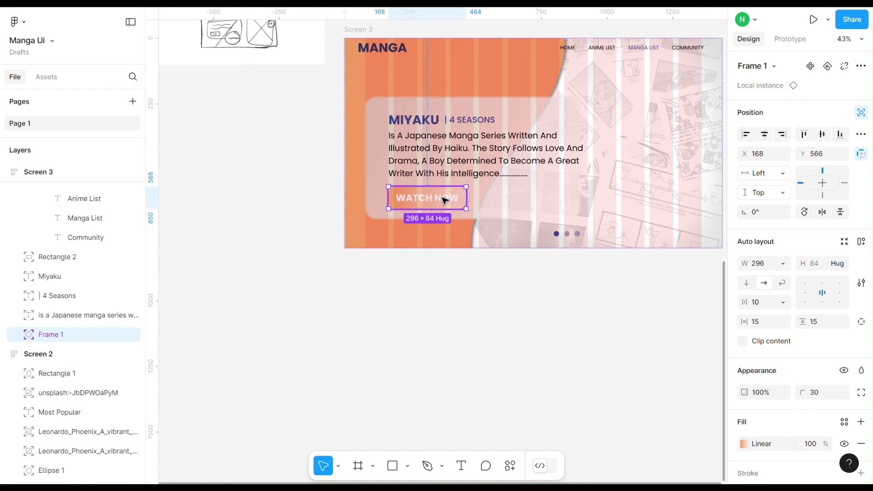
{"action": "left_click", "coordinate": [423, 319]}
Step: Draw a circle about 222 × 222 on the empty canvas below Screen 3
{"action": "scroll", "coordinate": [423, 318], "scroll_direction": "right", "scroll_amount": 5}
{"action": "left_click", "coordinate": [407, 465]}
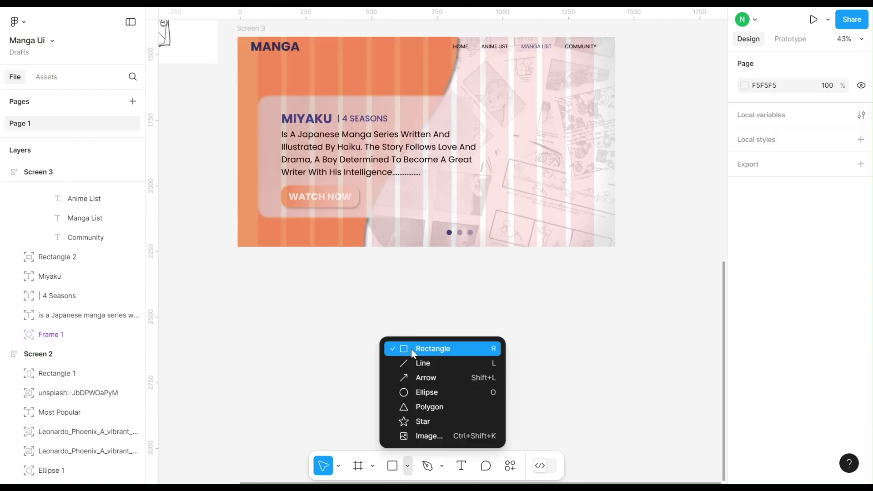
{"action": "left_click", "coordinate": [420, 393]}
{"action": "left_click_drag", "start_coordinate": [296, 315], "coordinate": [355, 374]}
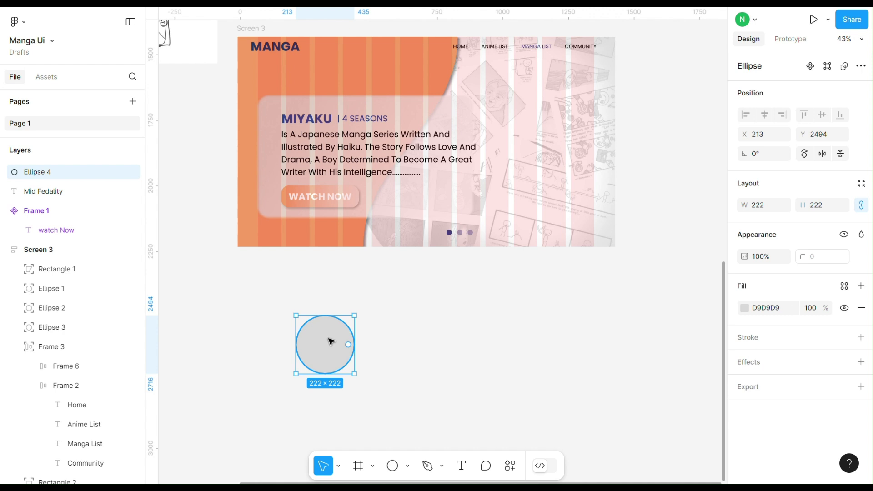
Step: Fill the circle below Screen 3 with a linear gradient from F49B62 to white FFFFFF
{"action": "left_click", "coordinate": [745, 308]}
{"action": "left_click", "coordinate": [611, 169]}
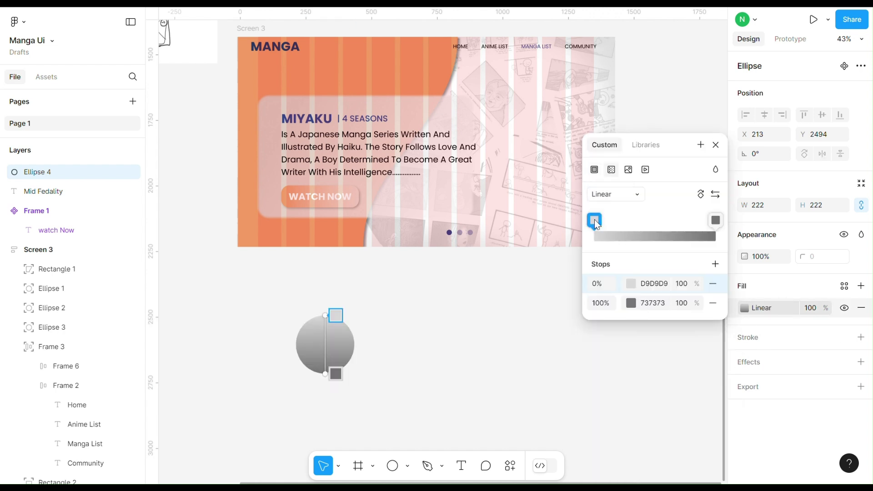
{"action": "left_click", "coordinate": [631, 283]}
{"action": "left_click", "coordinate": [510, 426]}
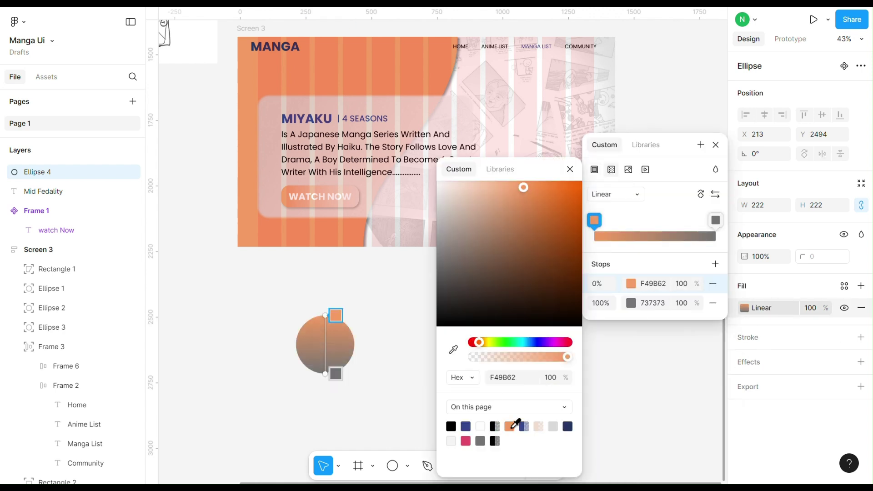
{"action": "left_click", "coordinate": [631, 302]}
{"action": "left_click_drag", "start_coordinate": [437, 182], "coordinate": [397, 172]}
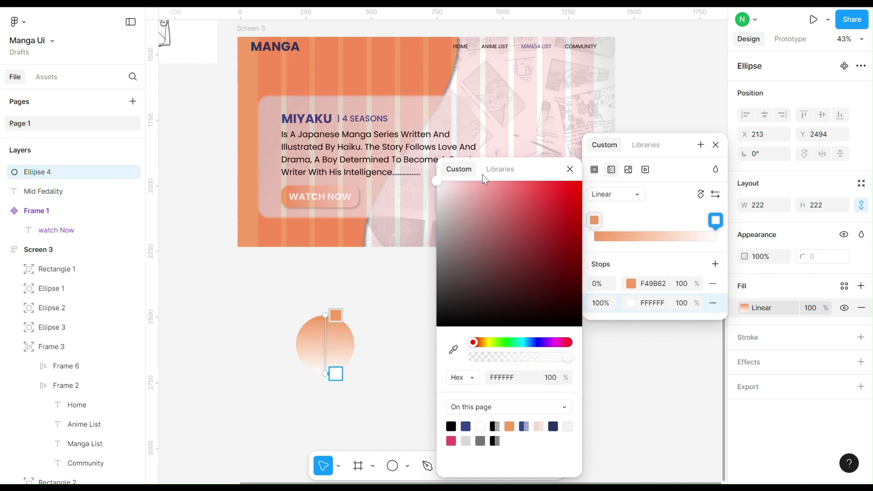
{"action": "left_click", "coordinate": [570, 170]}
Step: Tilt the circle's gradient so it runs diagonally from the upper-left orange to the lower-right white
{"action": "left_click_drag", "start_coordinate": [325, 315], "coordinate": [296, 308]}
{"action": "left_click_drag", "start_coordinate": [325, 374], "coordinate": [337, 362]}
{"action": "key", "text": "Escape"}
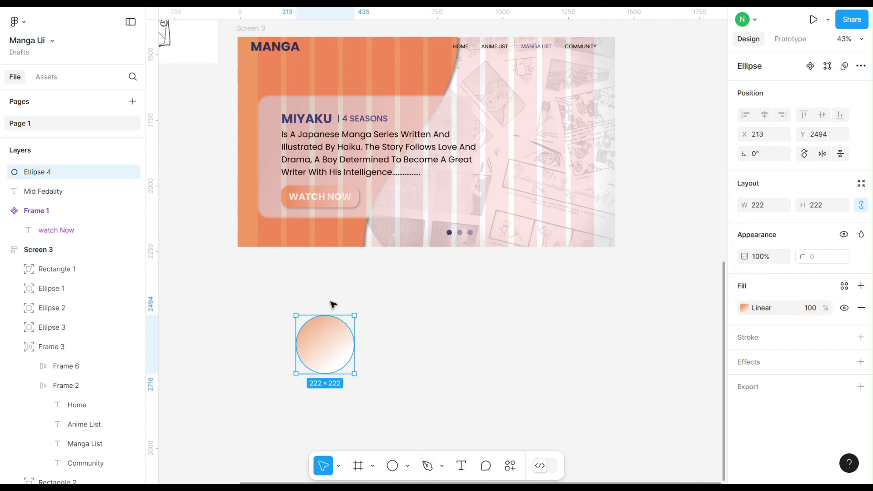
Step: Add a drop shadow to the circle with X 4, Y 4 and blur 11
{"action": "left_click", "coordinate": [747, 362]}
{"action": "left_click", "coordinate": [744, 385]}
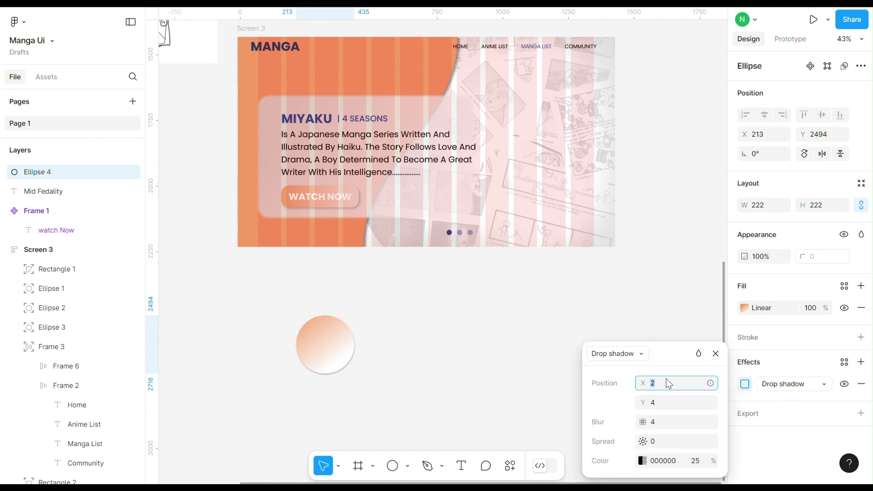
{"action": "left_click", "coordinate": [668, 423]}
{"action": "type", "text": "11"}
{"action": "key", "text": "Return"}
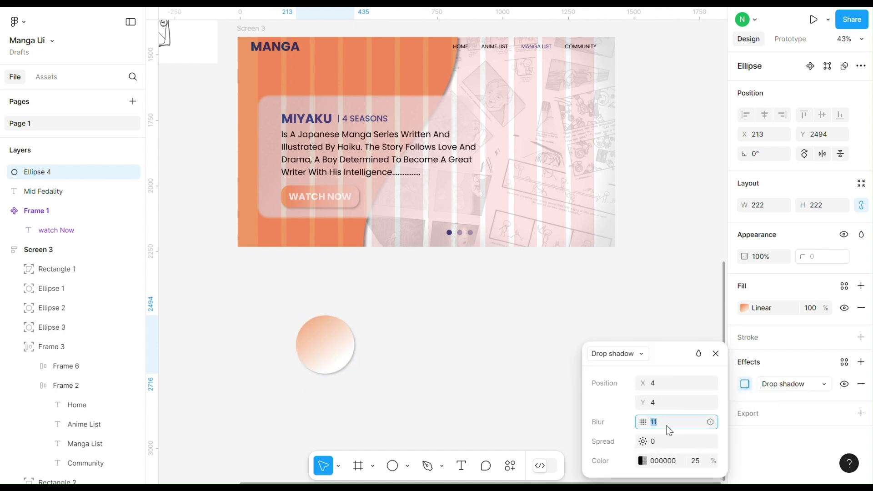
{"action": "left_click", "coordinate": [716, 355]}
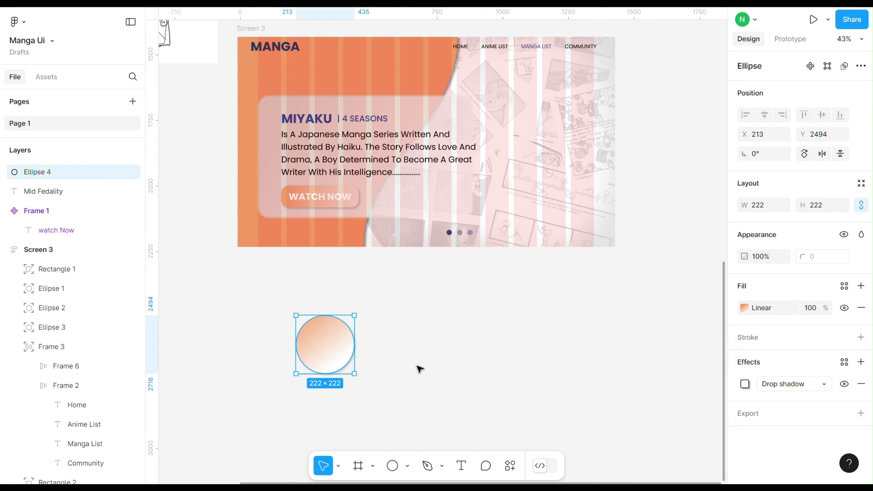
Step: Add the two-line bold text "IMDB 8.5" beside the circle and colour it white FFFFFF
{"action": "left_click", "coordinate": [462, 466]}
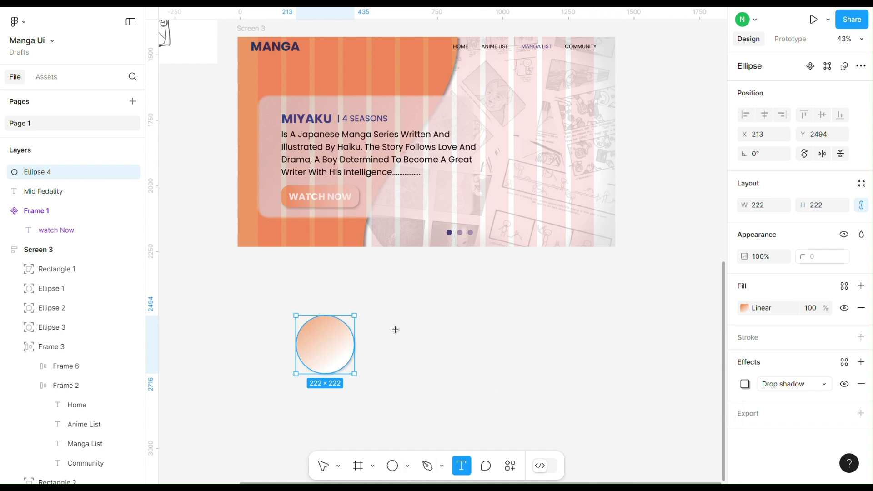
{"action": "left_click", "coordinate": [396, 332]}
{"action": "type", "text": "IMDB"}
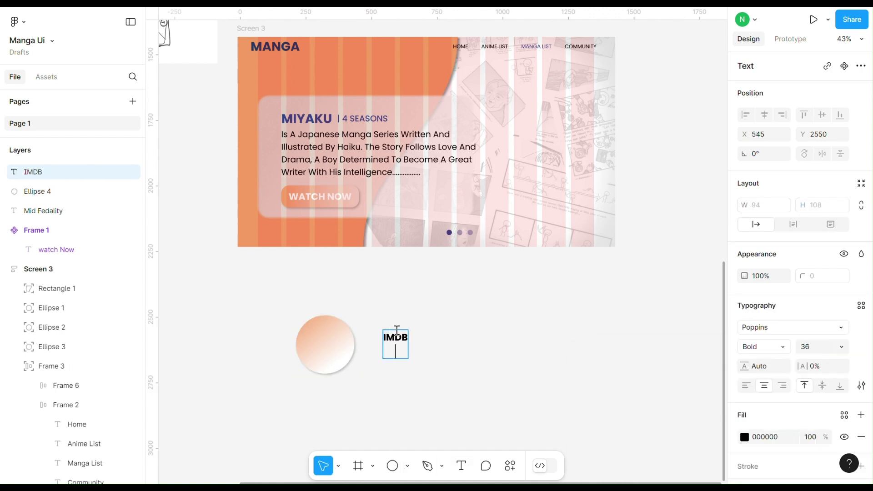
{"action": "key", "text": "Escape"}
{"action": "left_click", "coordinate": [744, 437]}
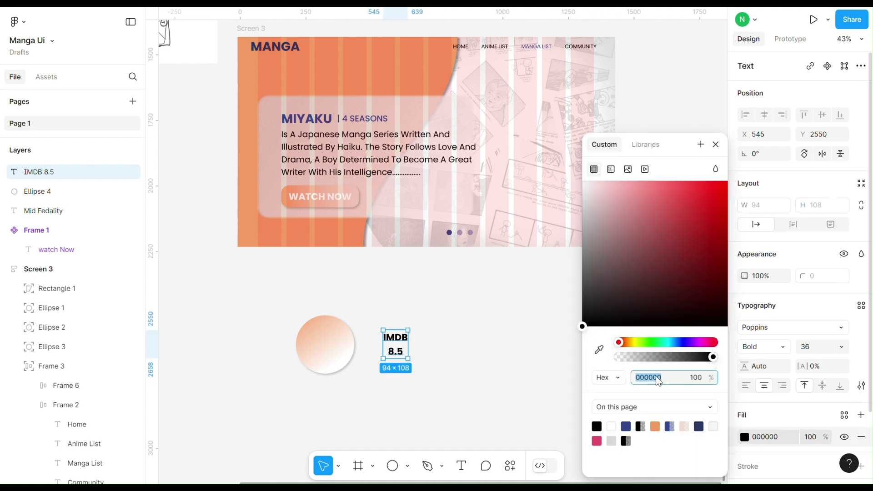
{"action": "type", "text": "ffffff"}
{"action": "key", "text": "Return"}
{"action": "left_click", "coordinate": [716, 144]}
Step: Centre the IMDB 8.5 text on the gradient circle and combine both into one auto layout frame
{"action": "left_click_drag", "start_coordinate": [404, 339], "coordinate": [291, 380]}
{"action": "left_click", "coordinate": [383, 327]}
{"action": "key", "text": "shift+a"}
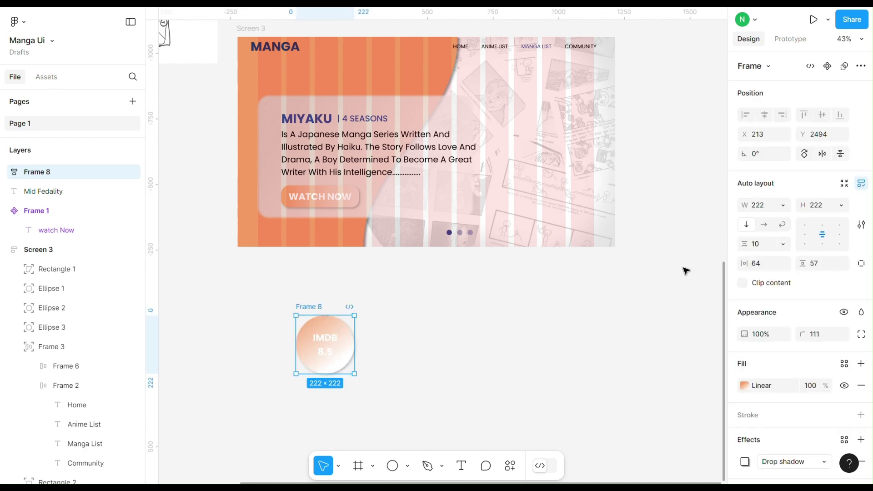
Step: Move the IMDB badge into Screen 3, ignoring auto layout, and place it over the translucent card's lower edge
{"action": "left_click_drag", "start_coordinate": [345, 332], "coordinate": [377, 85]}
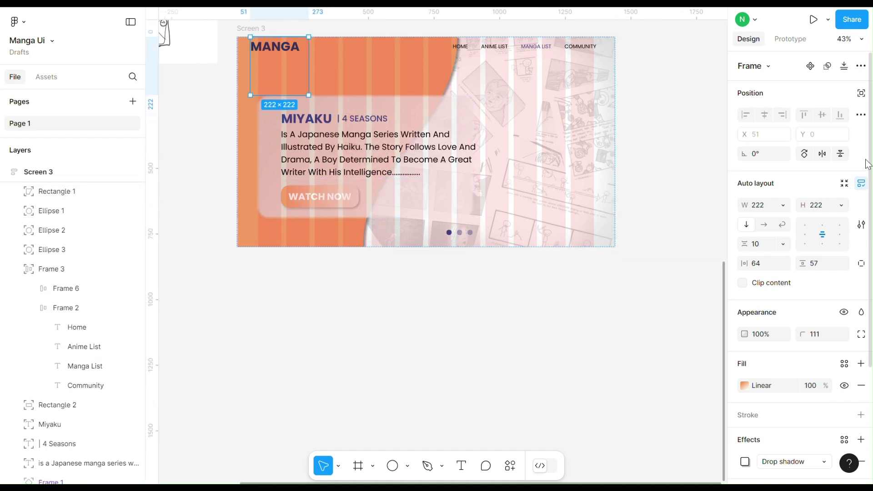
{"action": "left_click", "coordinate": [861, 93]}
{"action": "left_click_drag", "start_coordinate": [299, 77], "coordinate": [472, 208]}
Step: Delete the three pagination dots near Screen 3's lower edge
{"action": "left_click_drag", "start_coordinate": [475, 229], "coordinate": [426, 231]}
{"action": "left_click", "coordinate": [466, 236]}
{"action": "key", "text": "Escape"}
{"action": "left_click", "coordinate": [470, 233]}
{"action": "key", "text": "Delete"}
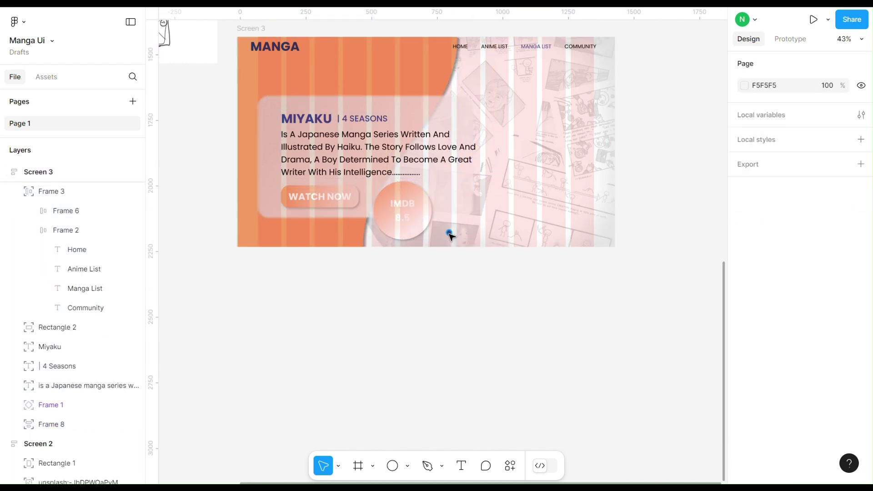
Step: Reposition the IMDB badge at X 711, Y 539, near the card's lower-right corner
{"action": "left_click", "coordinate": [429, 210]}
{"action": "left_click_drag", "start_coordinate": [429, 210], "coordinate": [476, 210]}
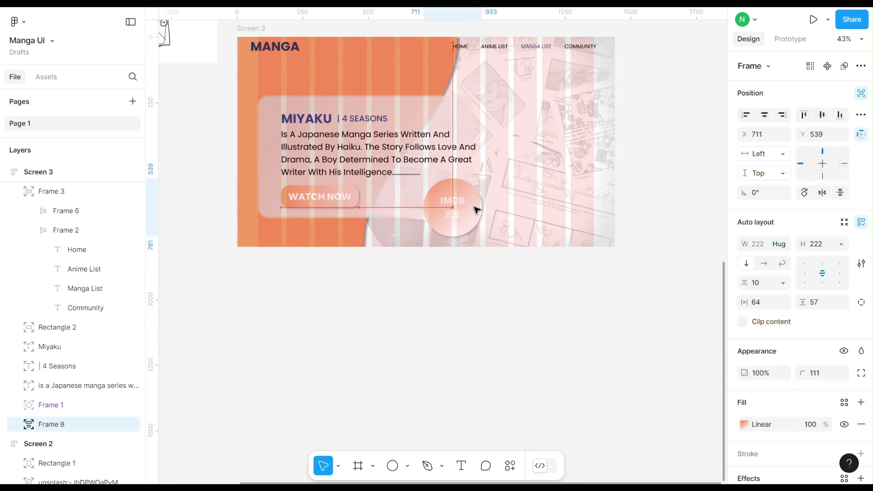
{"action": "left_click", "coordinate": [480, 306]}
Step: Run the Unsplash plugin and search its images for "anime"
{"action": "scroll", "coordinate": [479, 306], "scroll_direction": "right", "scroll_amount": 3}
{"action": "scroll", "coordinate": [480, 306], "scroll_direction": "up", "scroll_amount": 2}
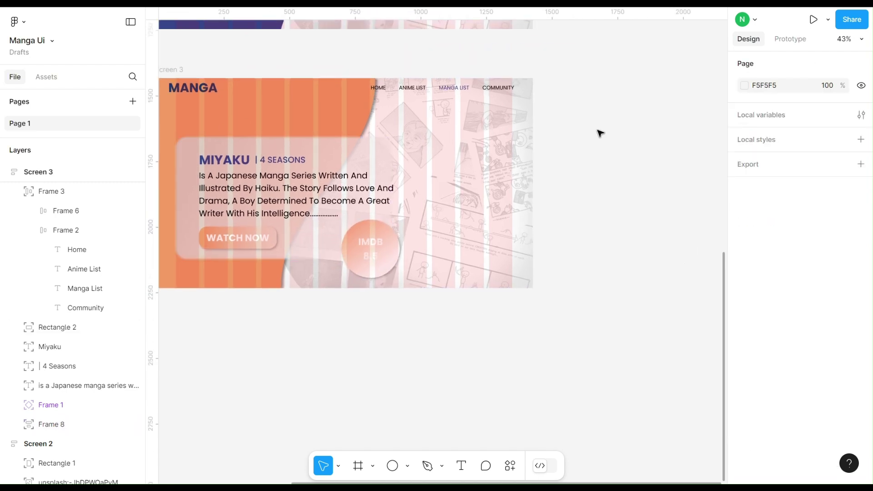
{"action": "right_click", "coordinate": [600, 133]}
{"action": "mouse_move", "coordinate": [710, 233]}
{"action": "left_click", "coordinate": [773, 273]}
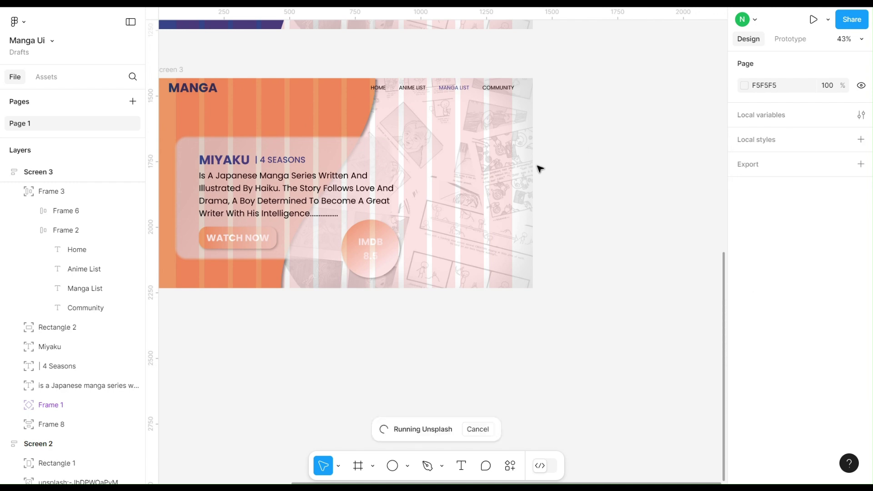
{"action": "left_click", "coordinate": [391, 113]}
{"action": "type", "text": "anime"}
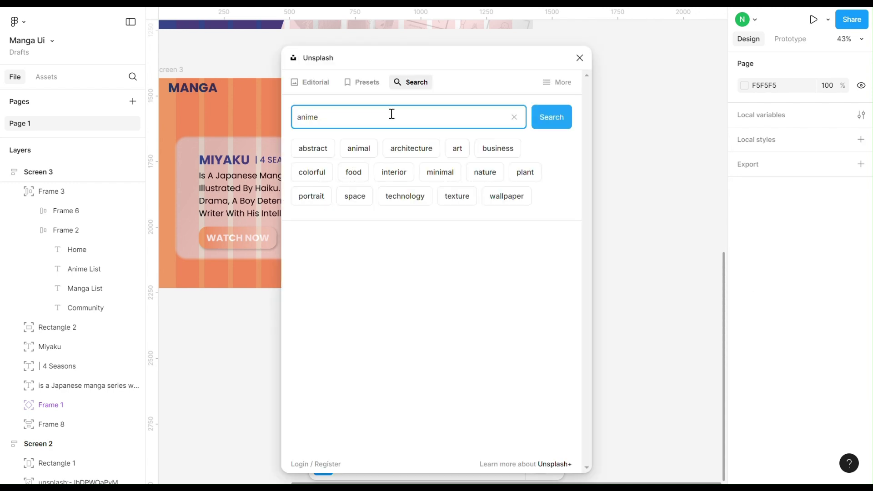
{"action": "key", "text": "Return"}
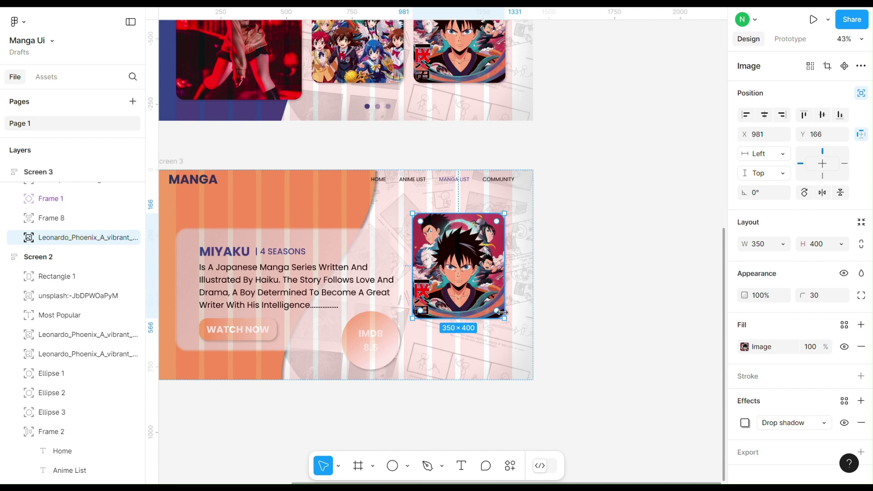
Step: Enlarge Screen 3's anime poster image to about 411 × 470 and move it onto the empty canvas beside the screen
{"action": "left_click_drag", "start_coordinate": [502, 312], "coordinate": [518, 331]}
{"action": "left_click_drag", "start_coordinate": [476, 286], "coordinate": [645, 245]}
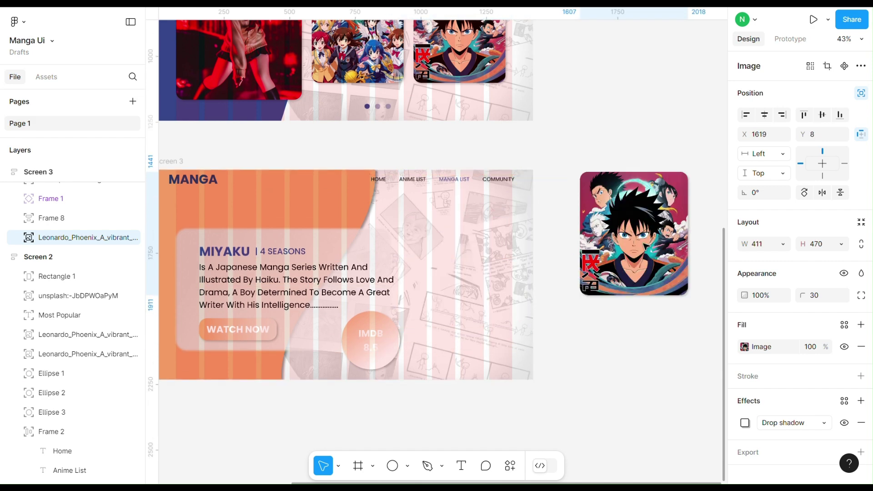
Step: Try to remove the poster image's background with the Remove BG plugin
{"action": "right_click", "coordinate": [645, 245]}
{"action": "mouse_move", "coordinate": [669, 341]}
{"action": "mouse_move", "coordinate": [525, 263]}
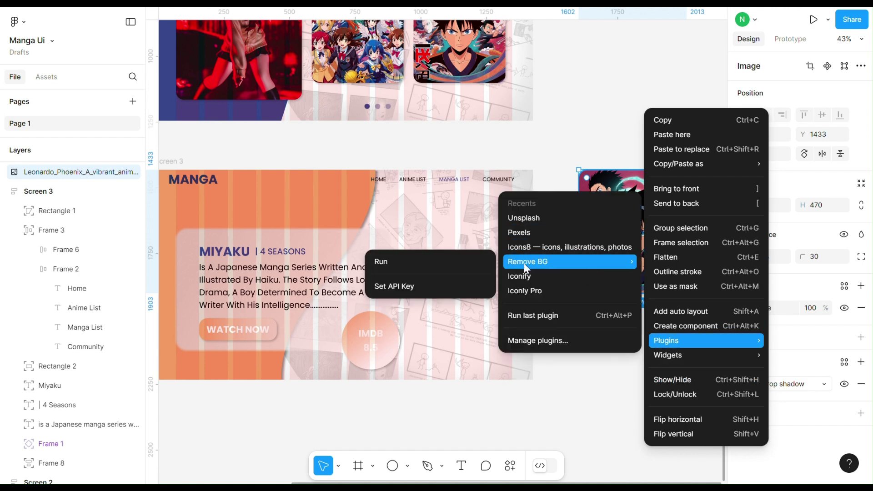
{"action": "left_click", "coordinate": [454, 266]}
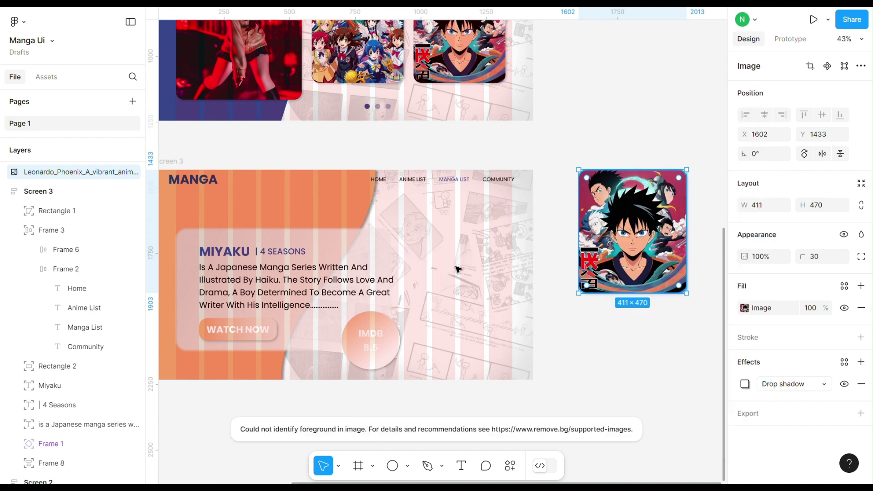
Step: Move the poster image back into Screen 3, ignoring auto layout, and place it beside the card at X 958, Y 222
{"action": "scroll", "coordinate": [622, 252], "scroll_direction": "up", "scroll_amount": 3}
{"action": "scroll", "coordinate": [622, 251], "scroll_direction": "down", "scroll_amount": 2}
{"action": "left_click_drag", "start_coordinate": [605, 258], "coordinate": [436, 307]}
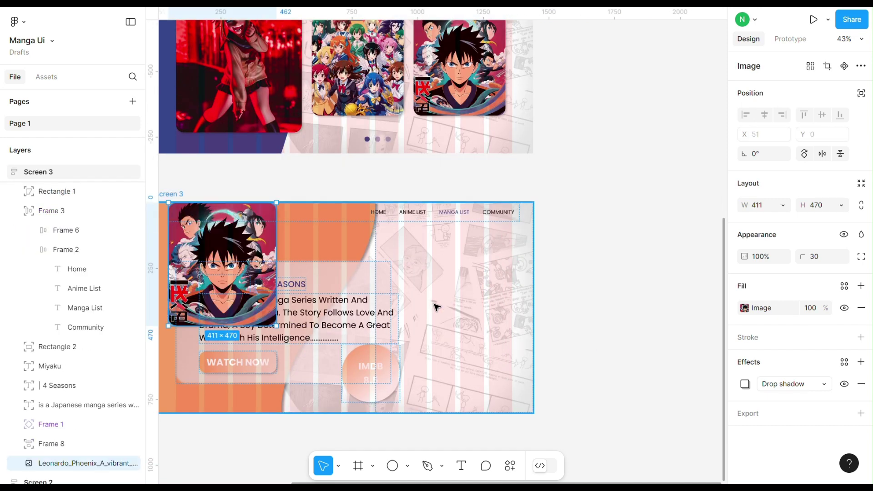
{"action": "left_click_drag", "start_coordinate": [251, 263], "coordinate": [489, 321]}
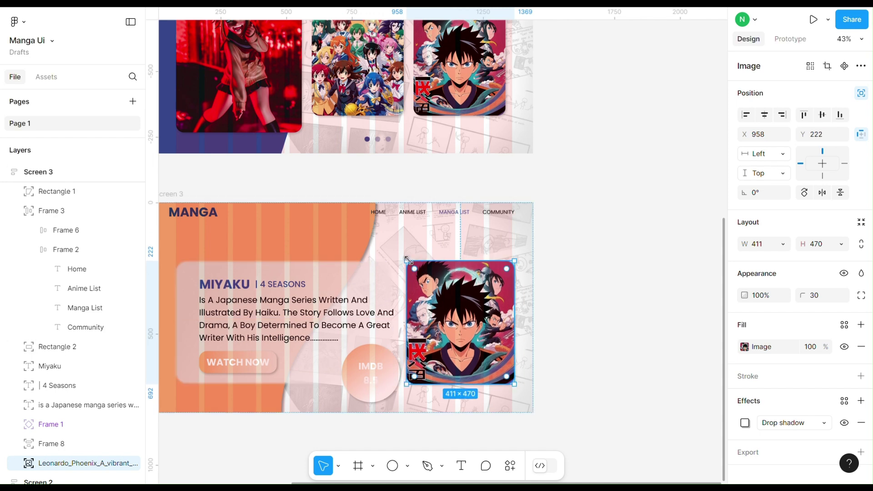
{"action": "left_click", "coordinate": [596, 224]}
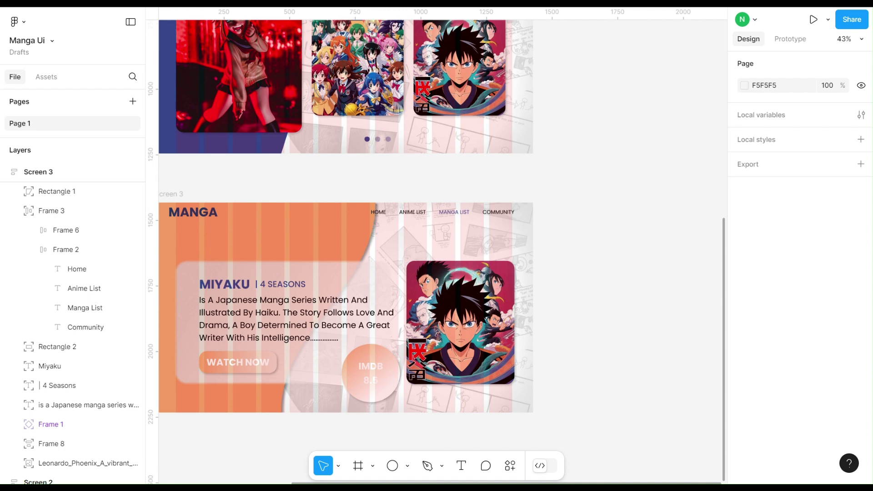
Step: Preview Screen 3 in the prototype presentation view
{"action": "left_click", "coordinate": [38, 171]}
{"action": "left_click", "coordinate": [813, 20]}
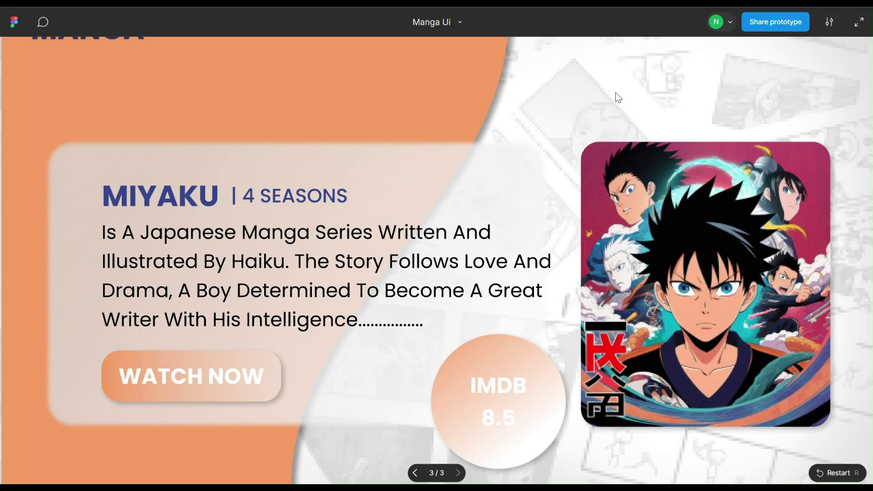